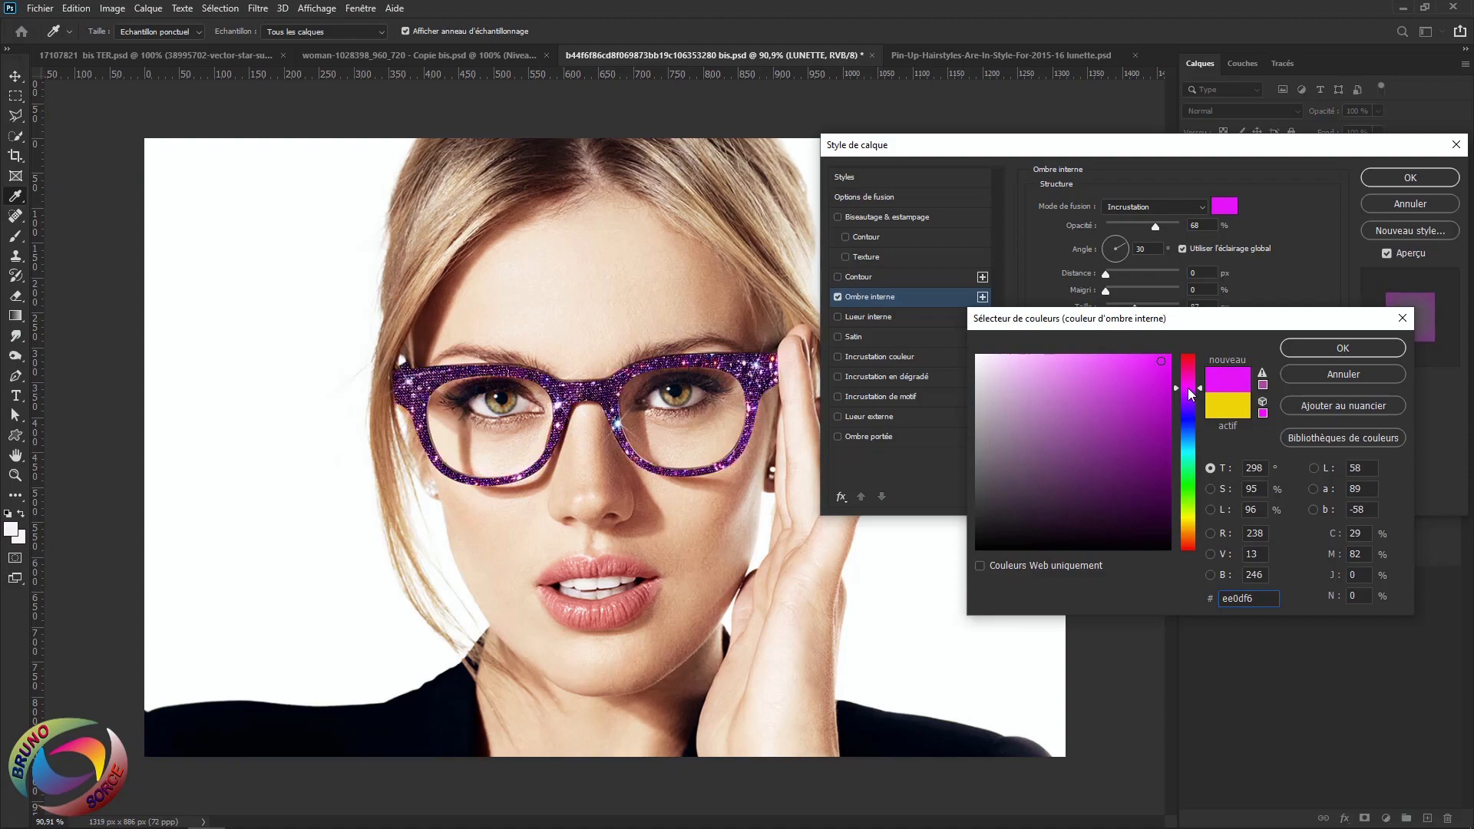
Try red, green and yellow hues as the inner shadow color of the LUNETTE layer, discarding the changes
left_click_drag(1190, 389, 1190, 364)
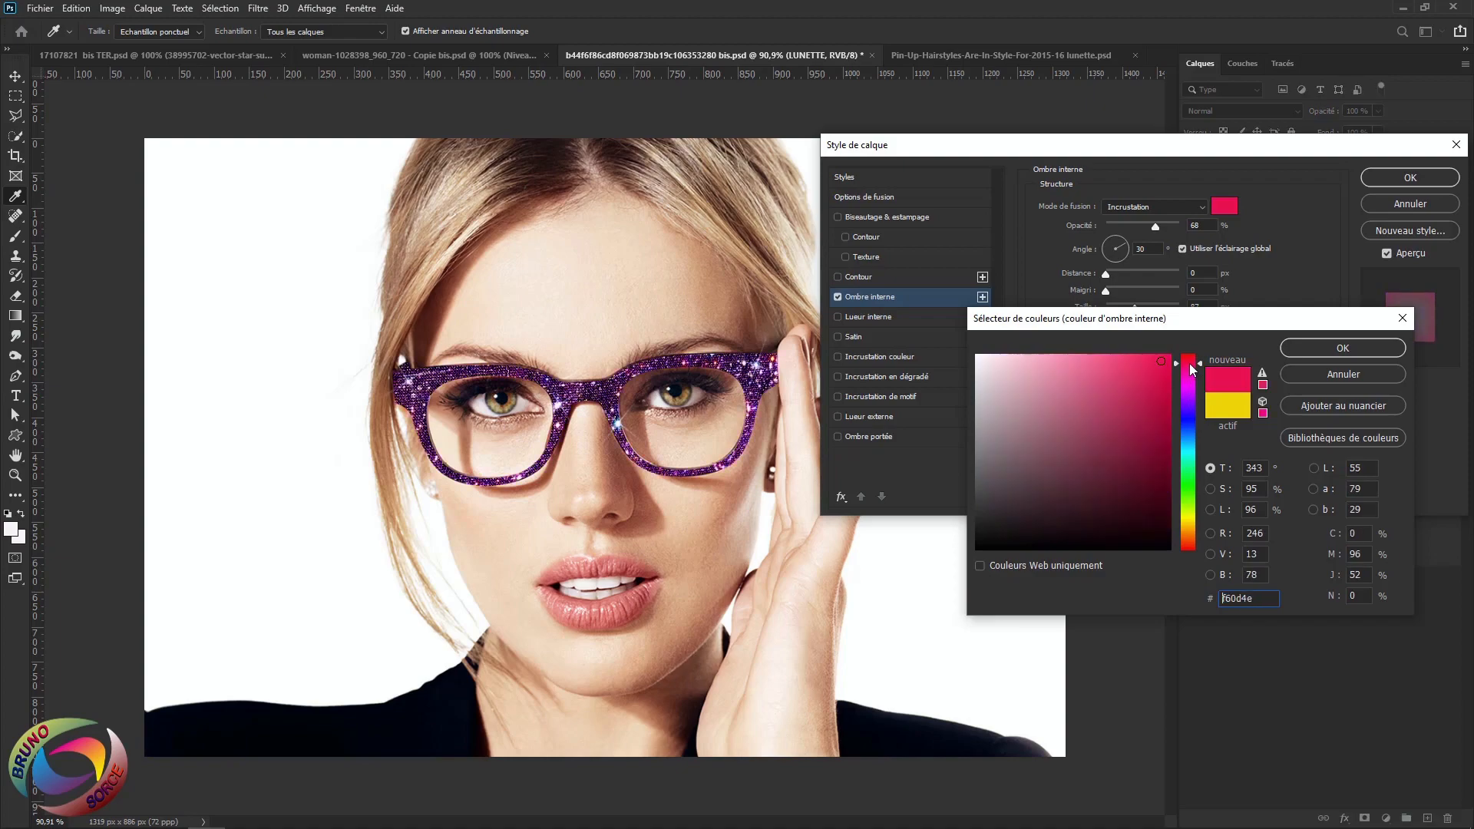
left_click(1189, 425)
left_click(1188, 484)
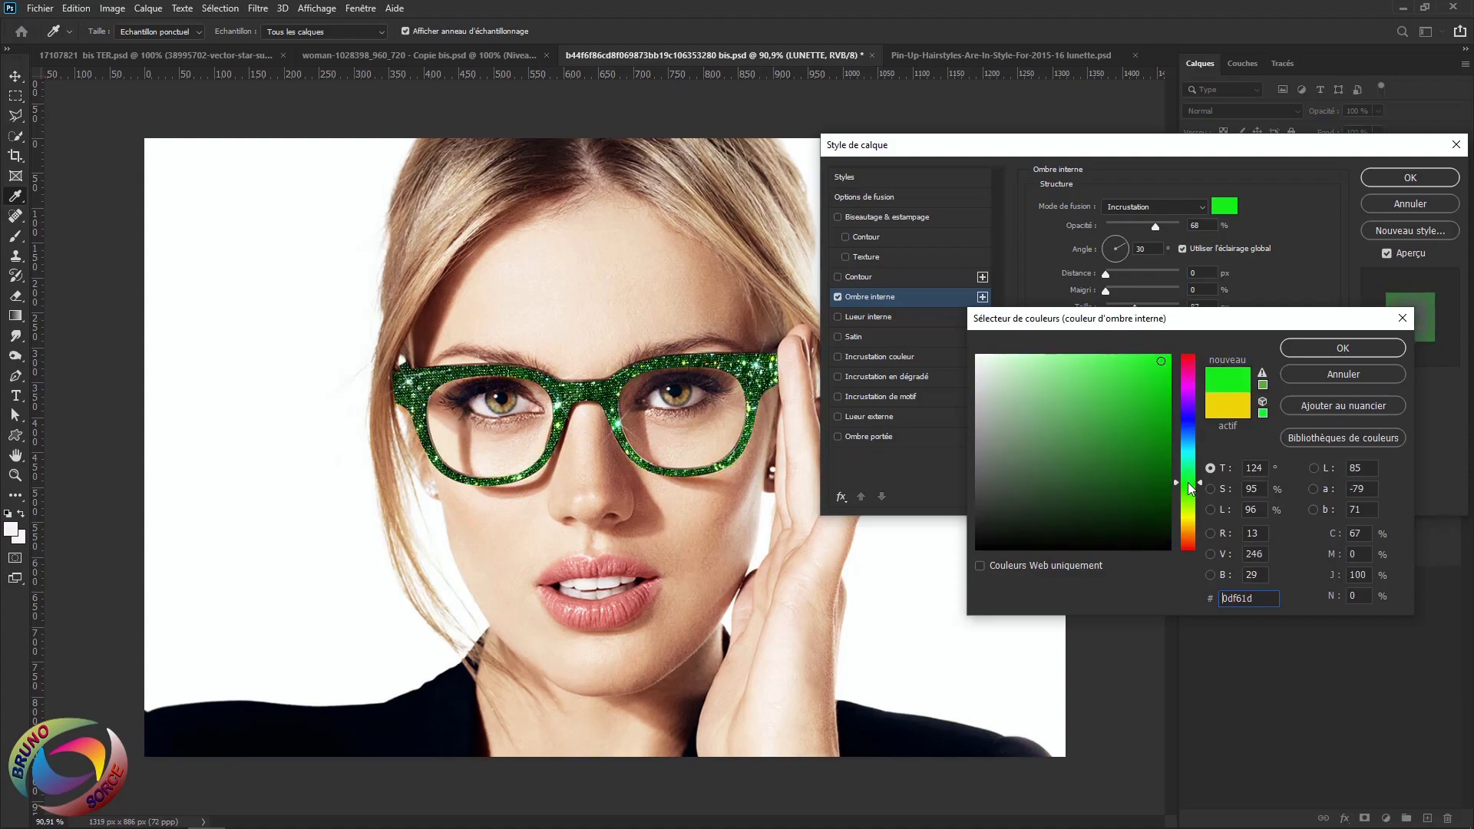
left_click(1190, 517)
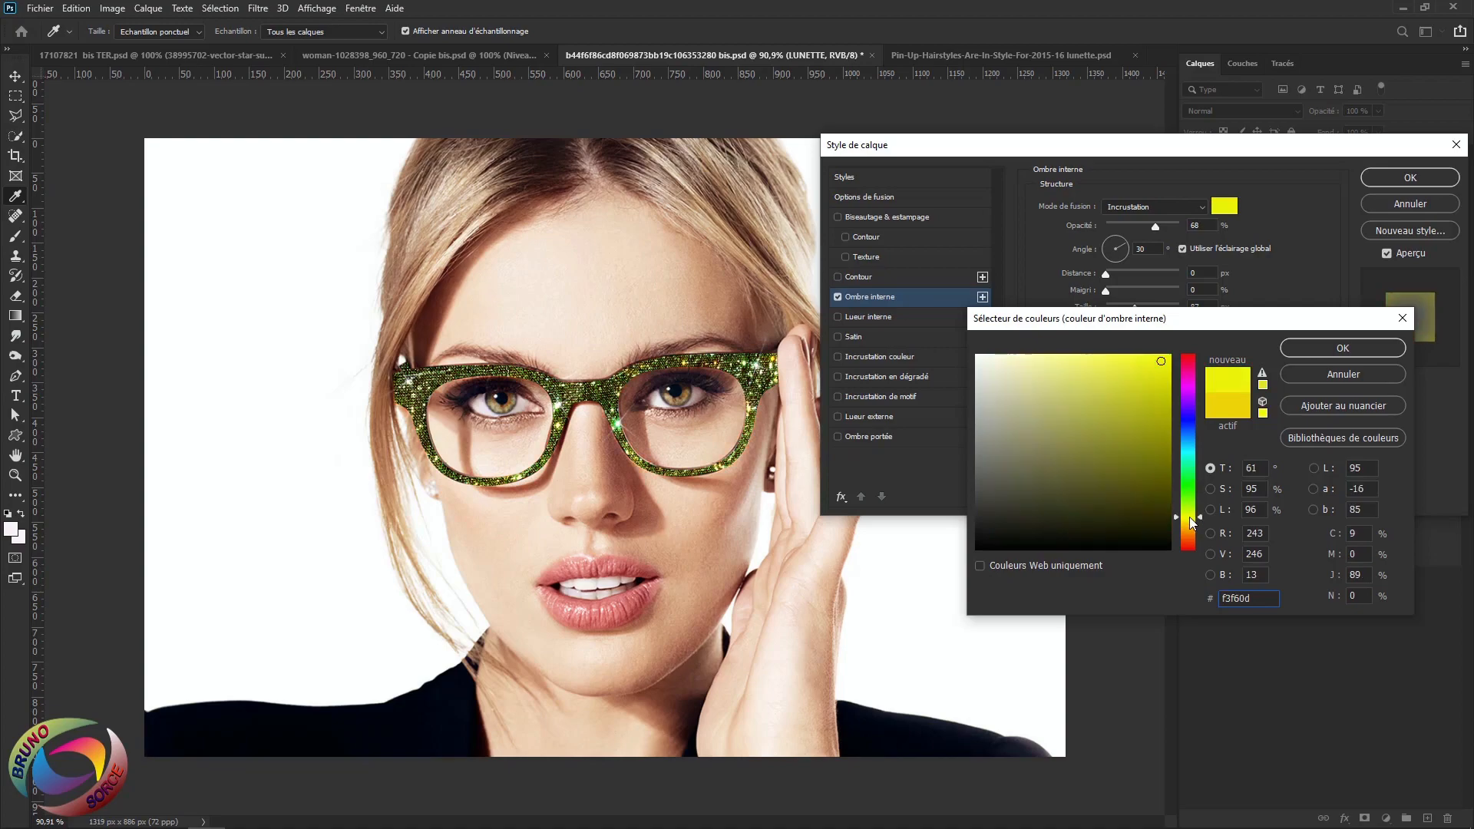
left_click(1333, 380)
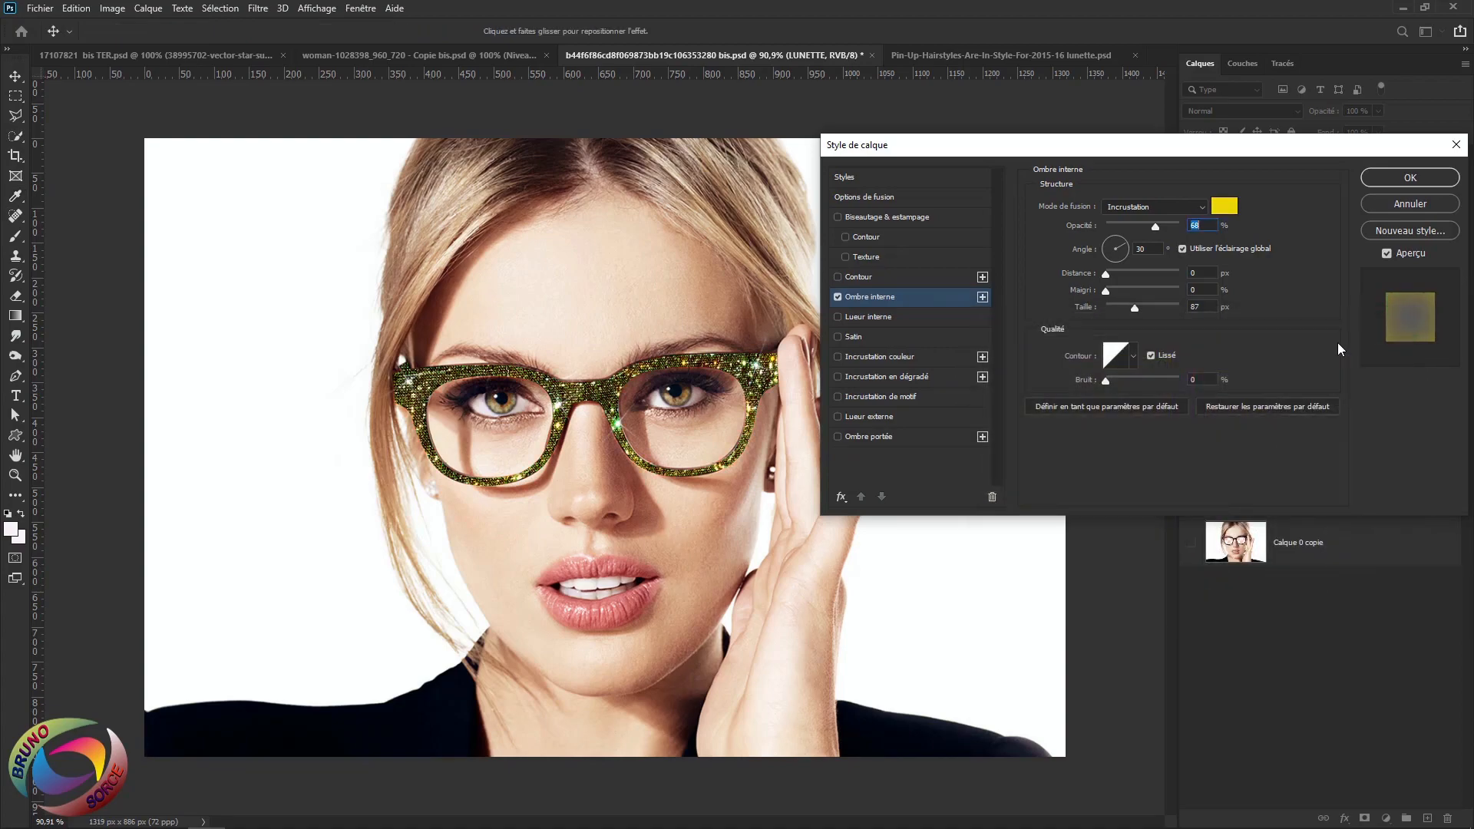
left_click(1393, 204)
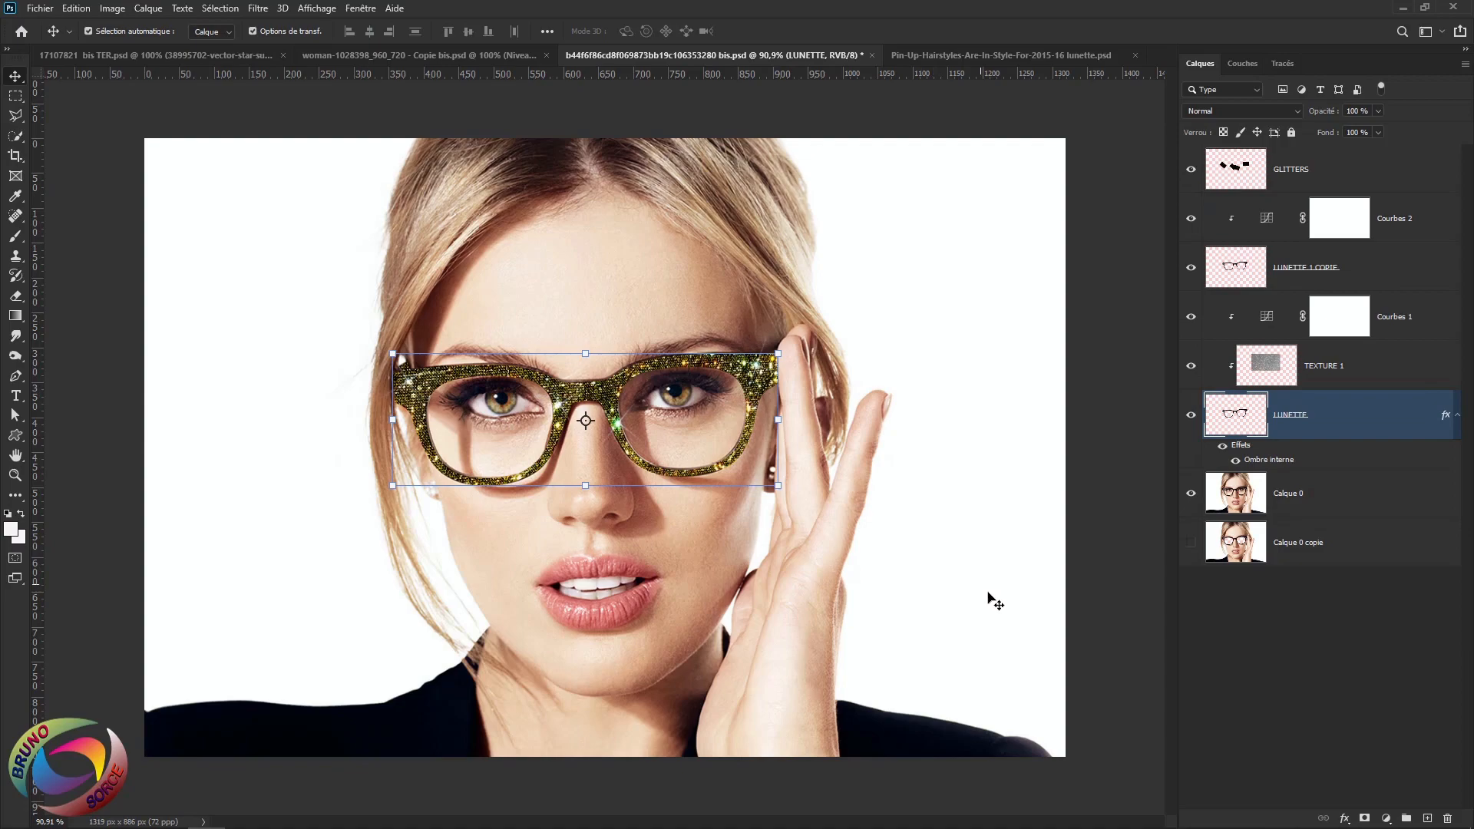
left_click(1083, 373)
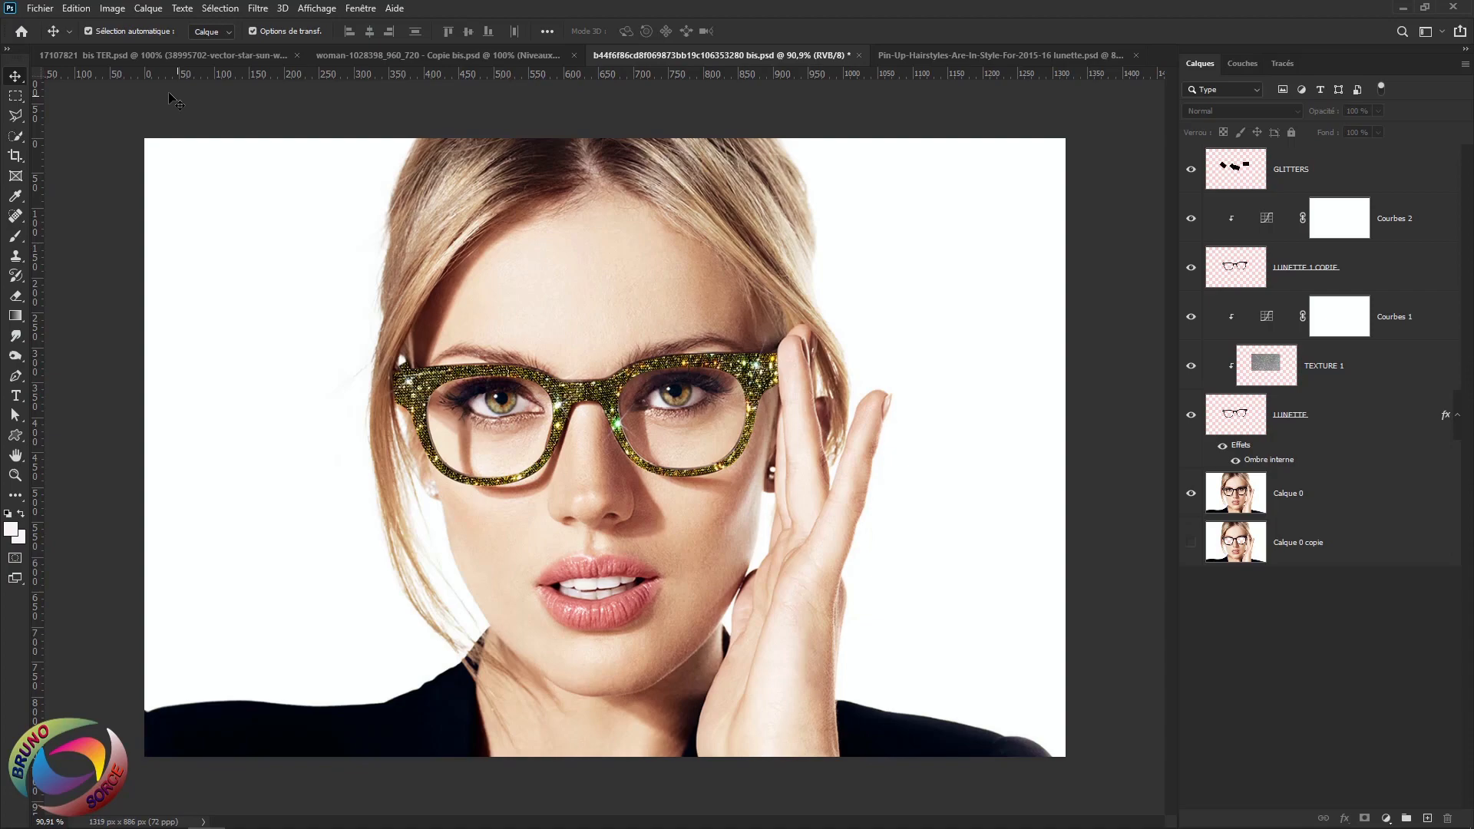
Compare the glitter bikini in 17107821 bis TER.psd with the original by isolating the Calque 0 copie layer and restoring the others
left_click(166, 56)
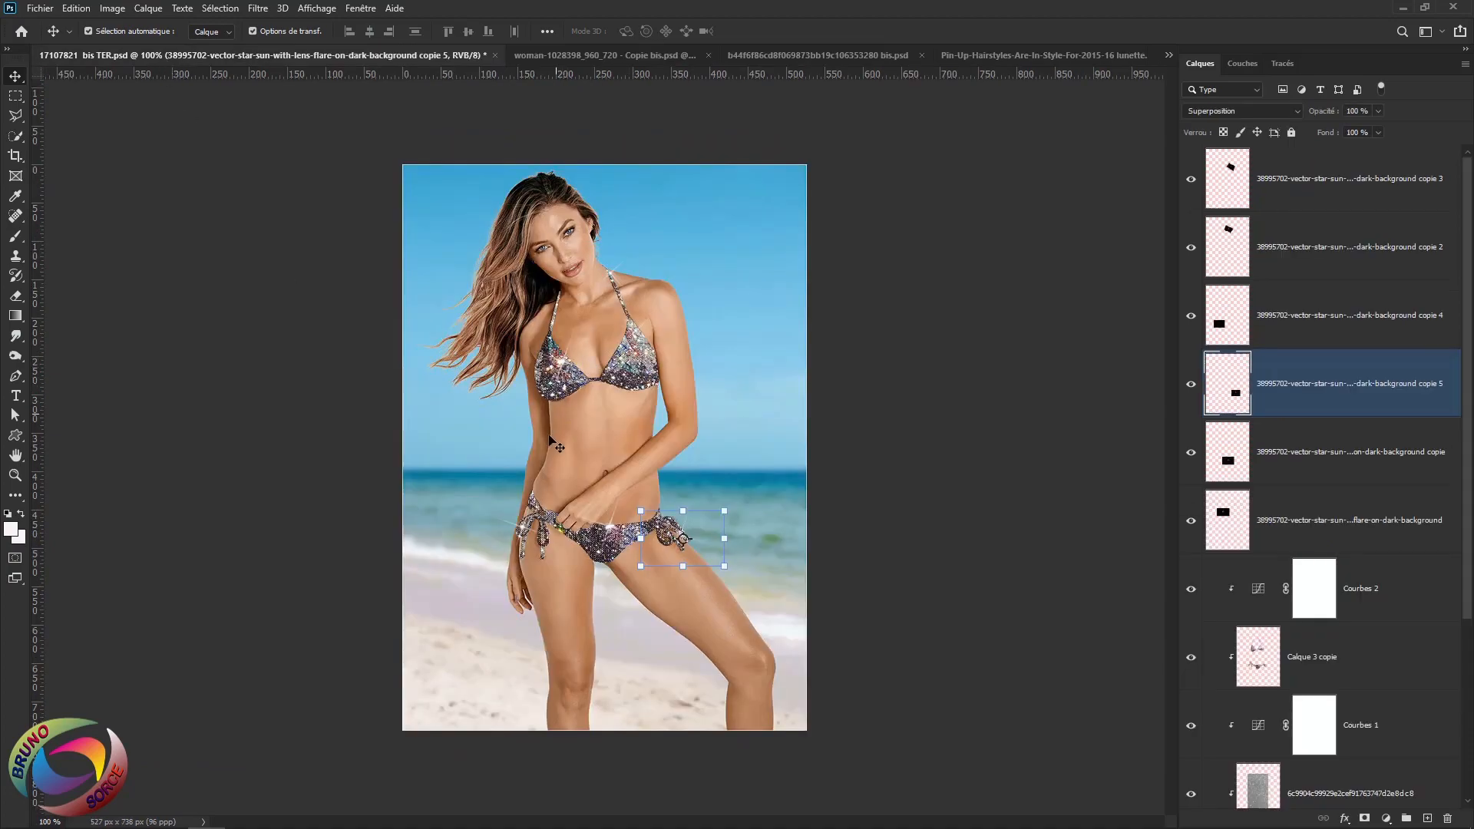
left_click(890, 601)
scroll(1194, 691, "down", 3)
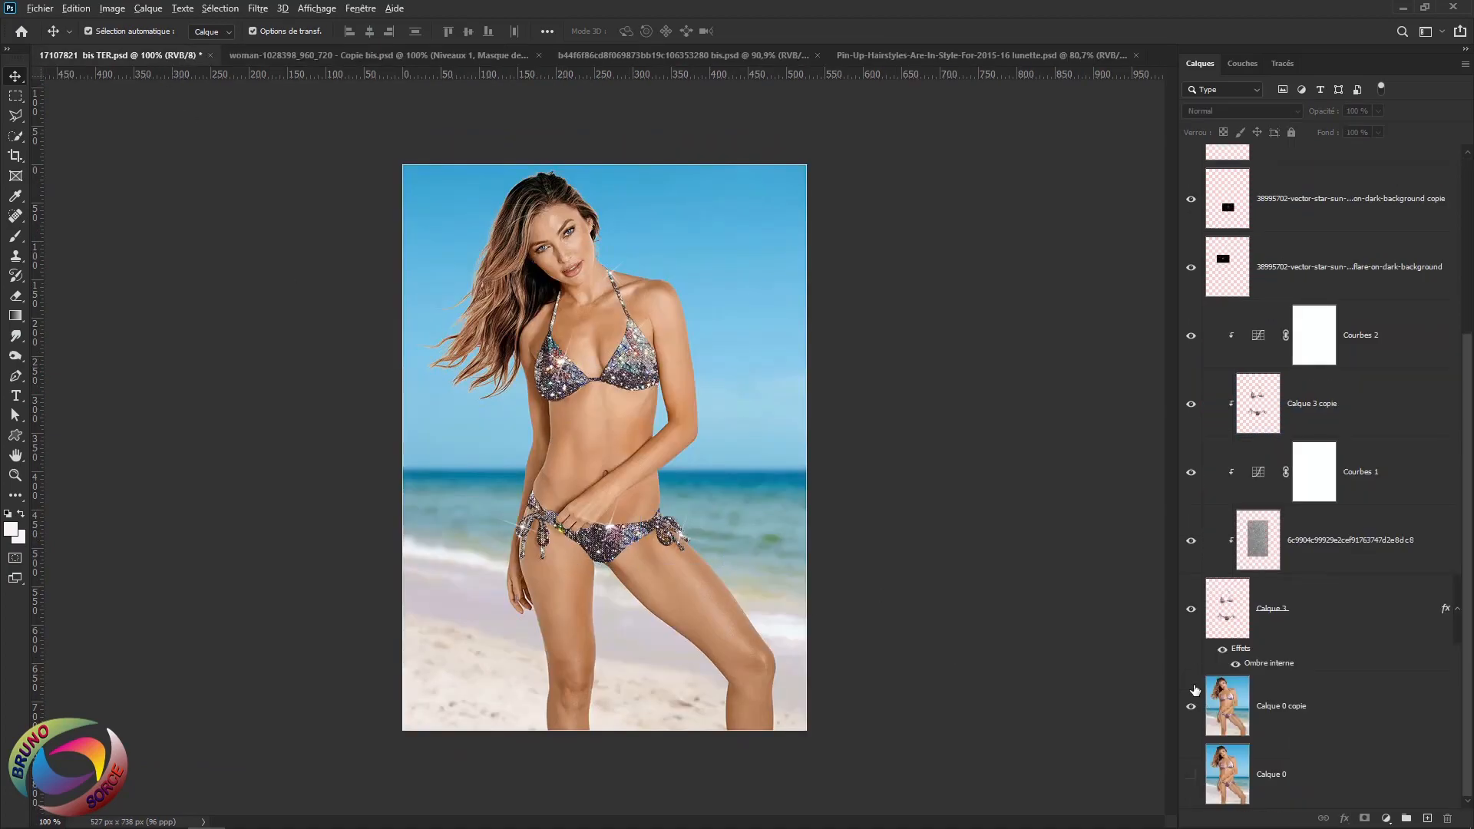
left_click(1192, 708, "alt")
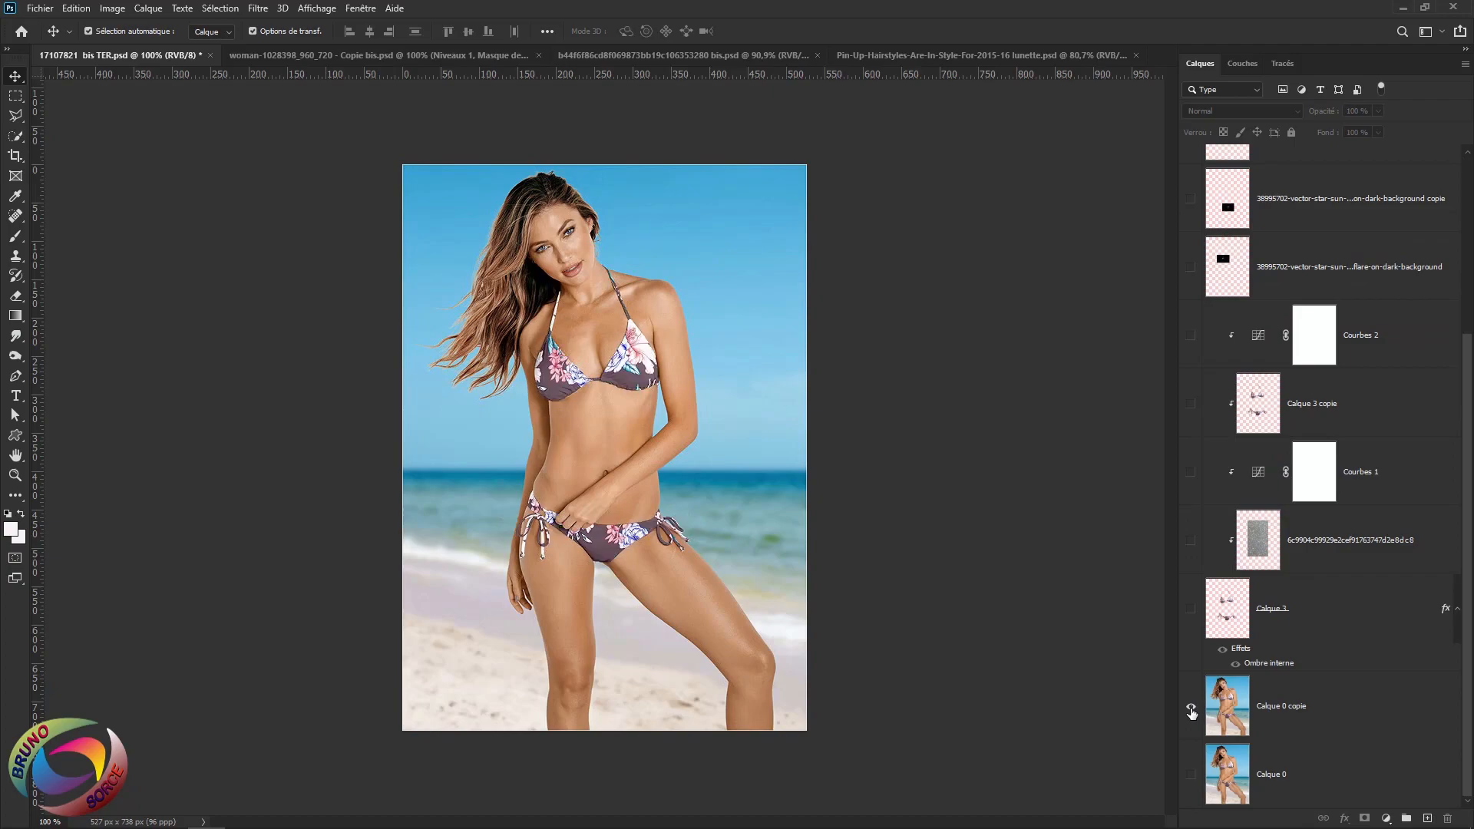
left_click(1191, 708, "alt")
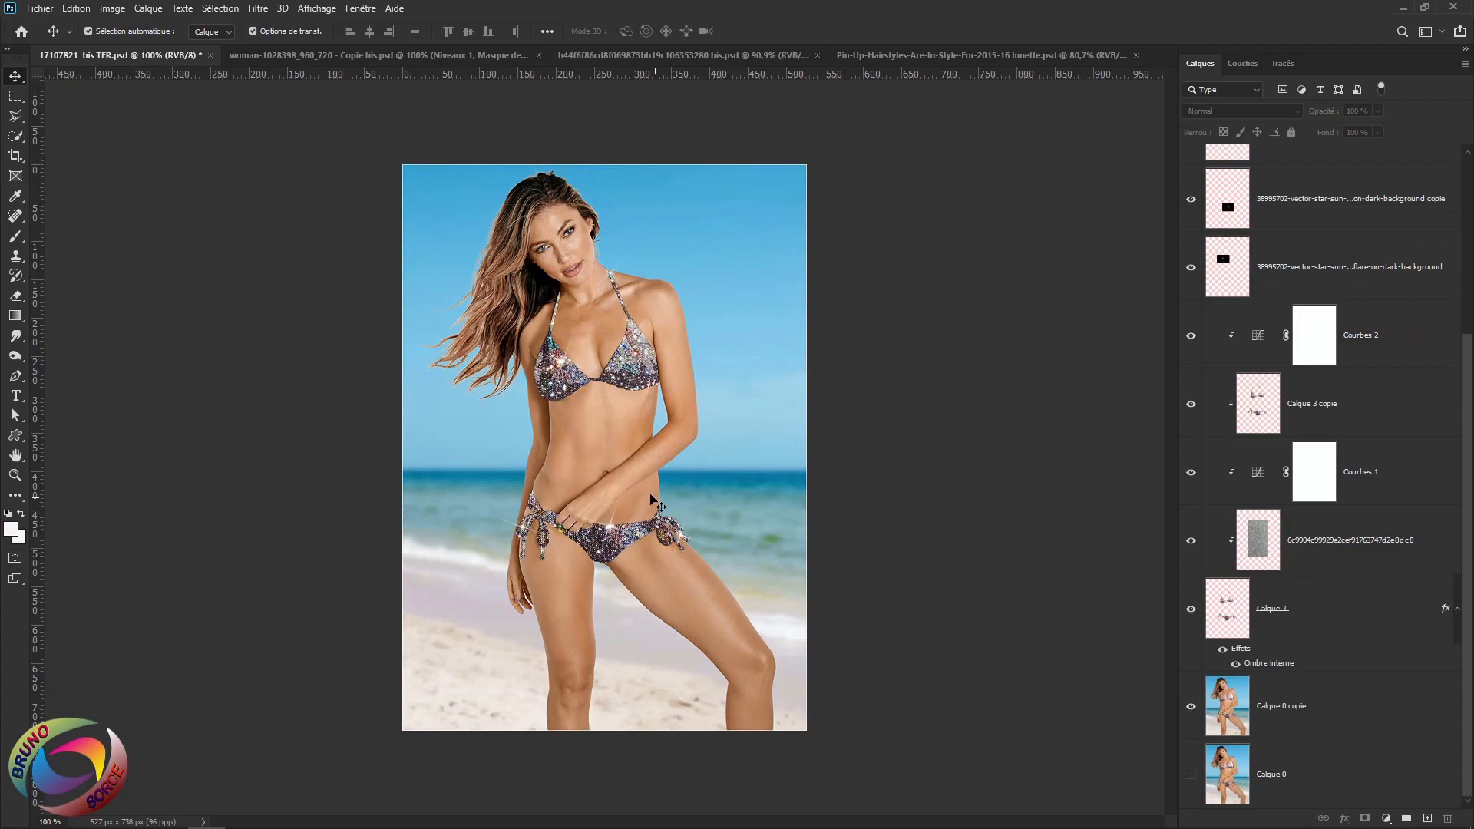
scroll(649, 504, "up", 3)
scroll(622, 453, "down", 2)
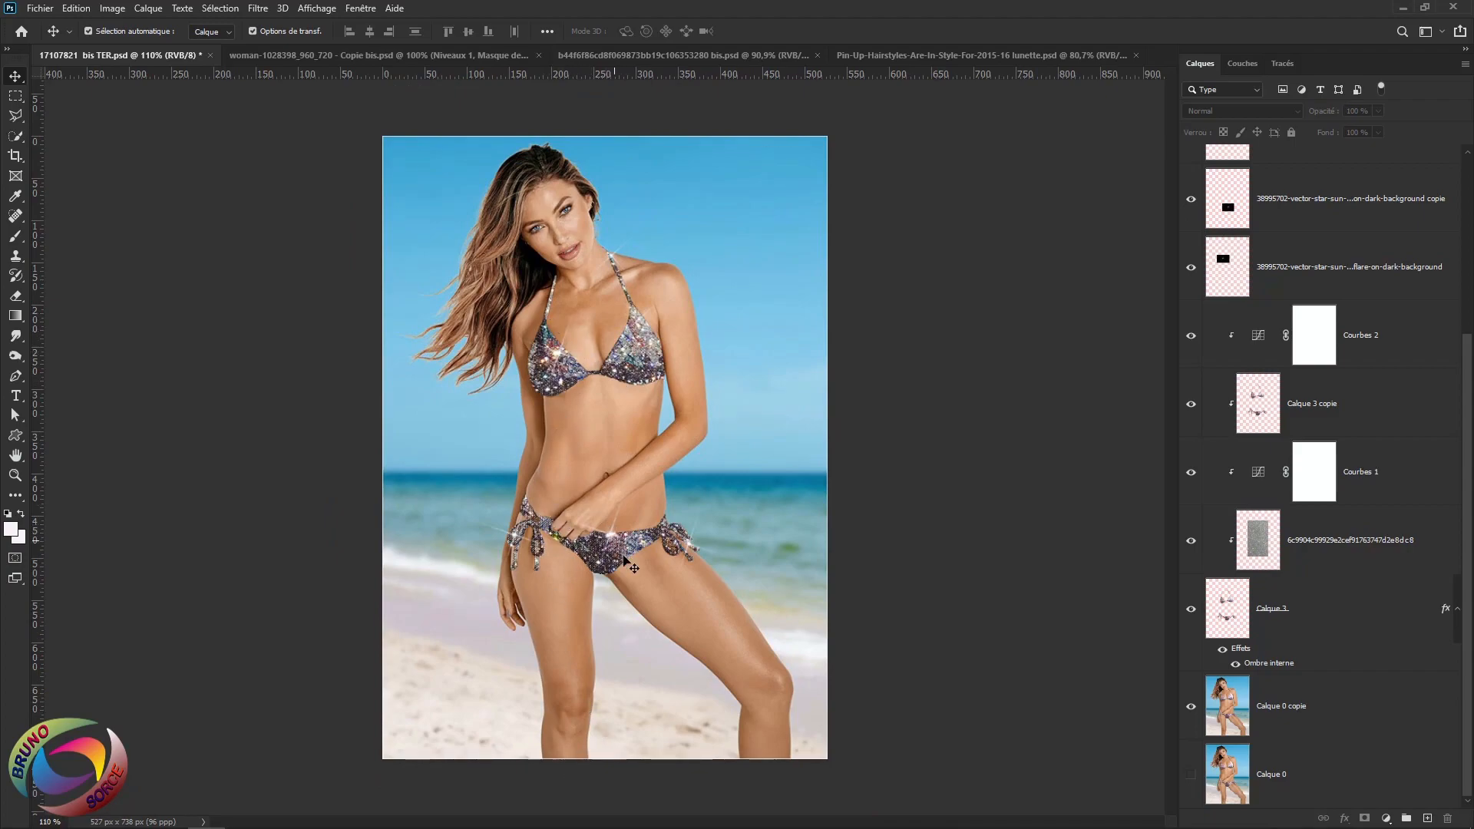
Compare the glitter hat in the woman-1028398 document with its original by isolating Calque 0 and restoring the other layers
left_click(422, 56)
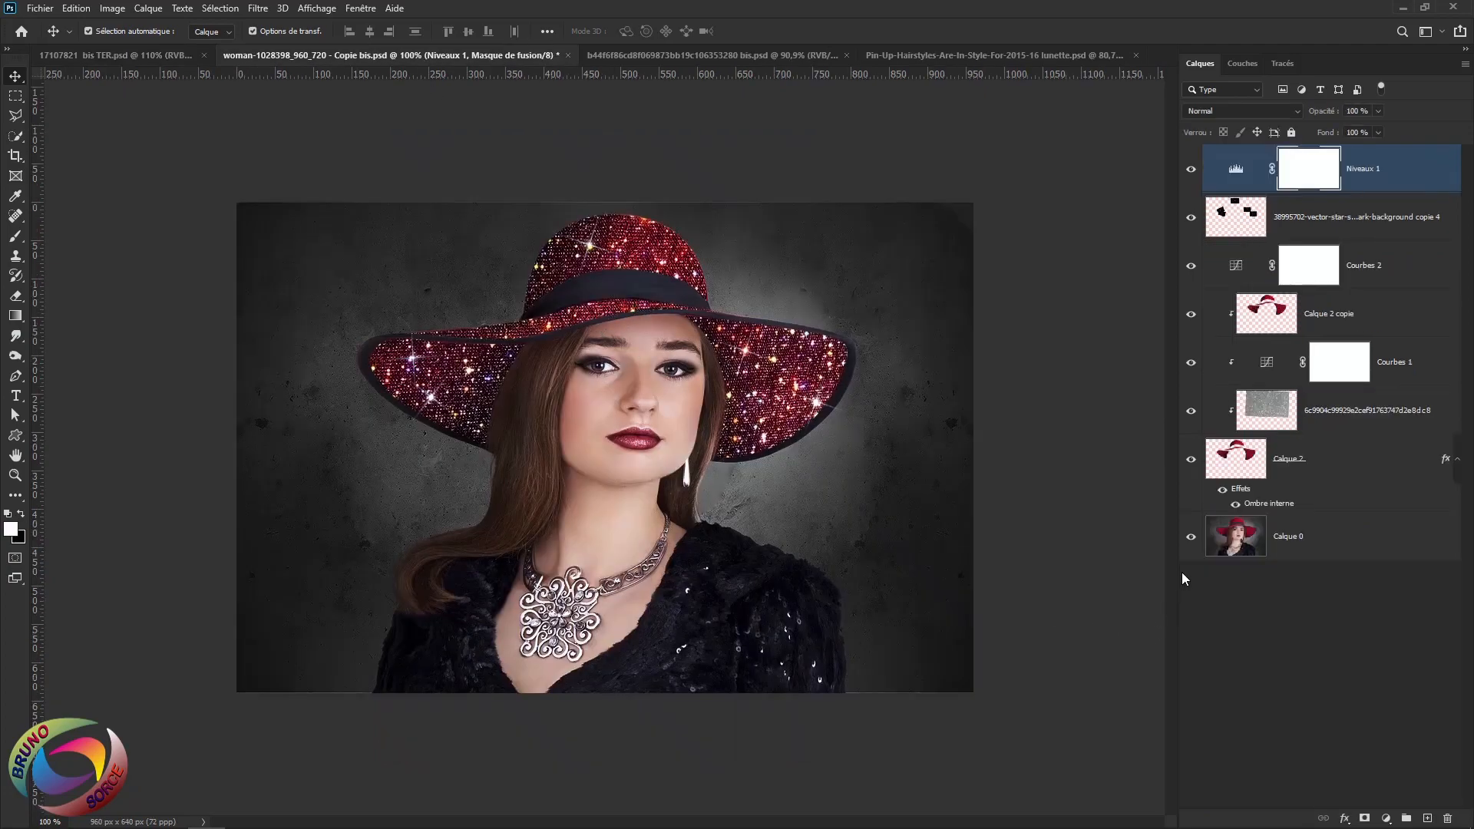
left_click(1191, 538, "alt")
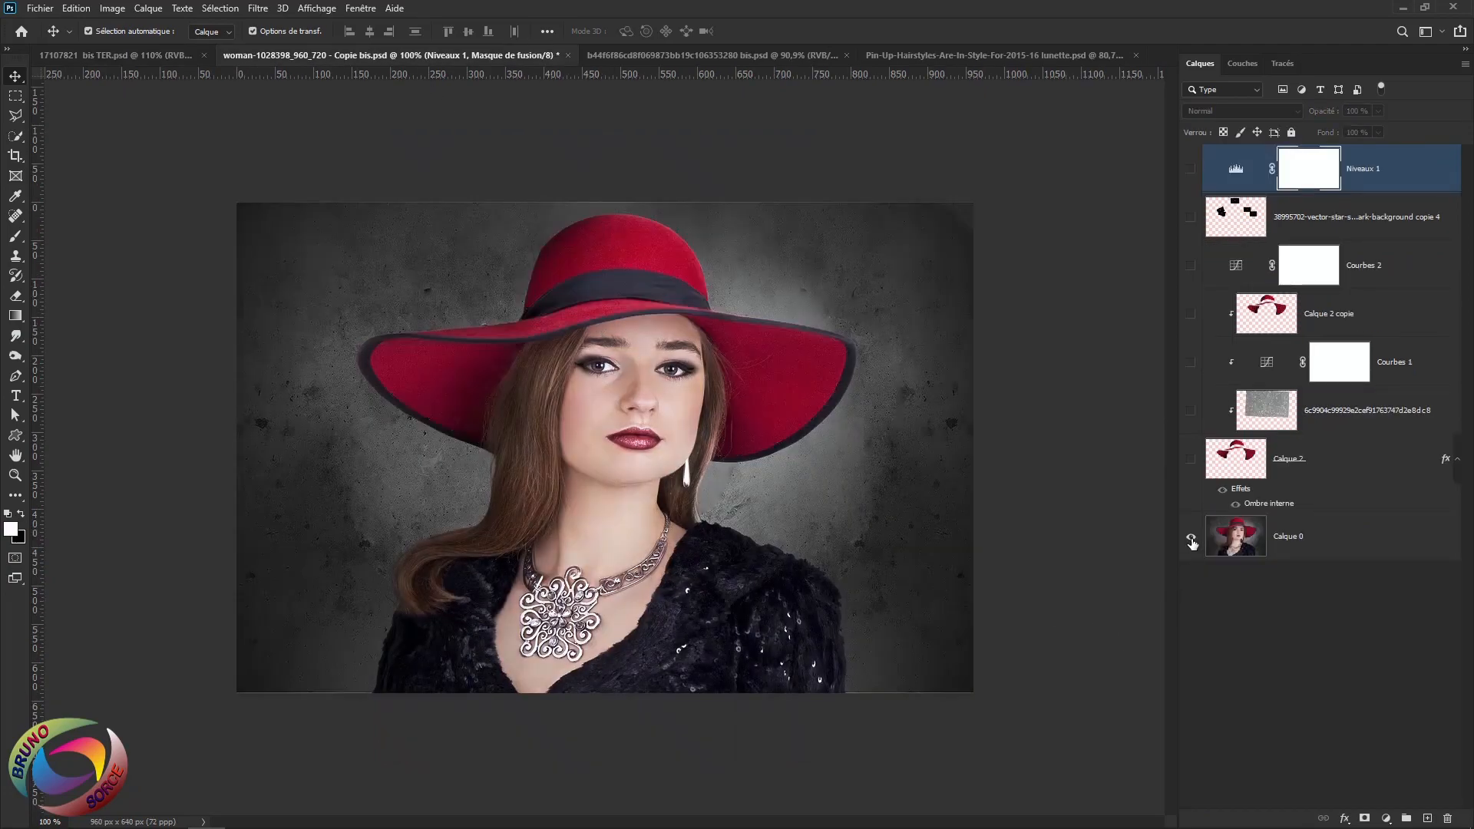
left_click(1192, 537, "alt")
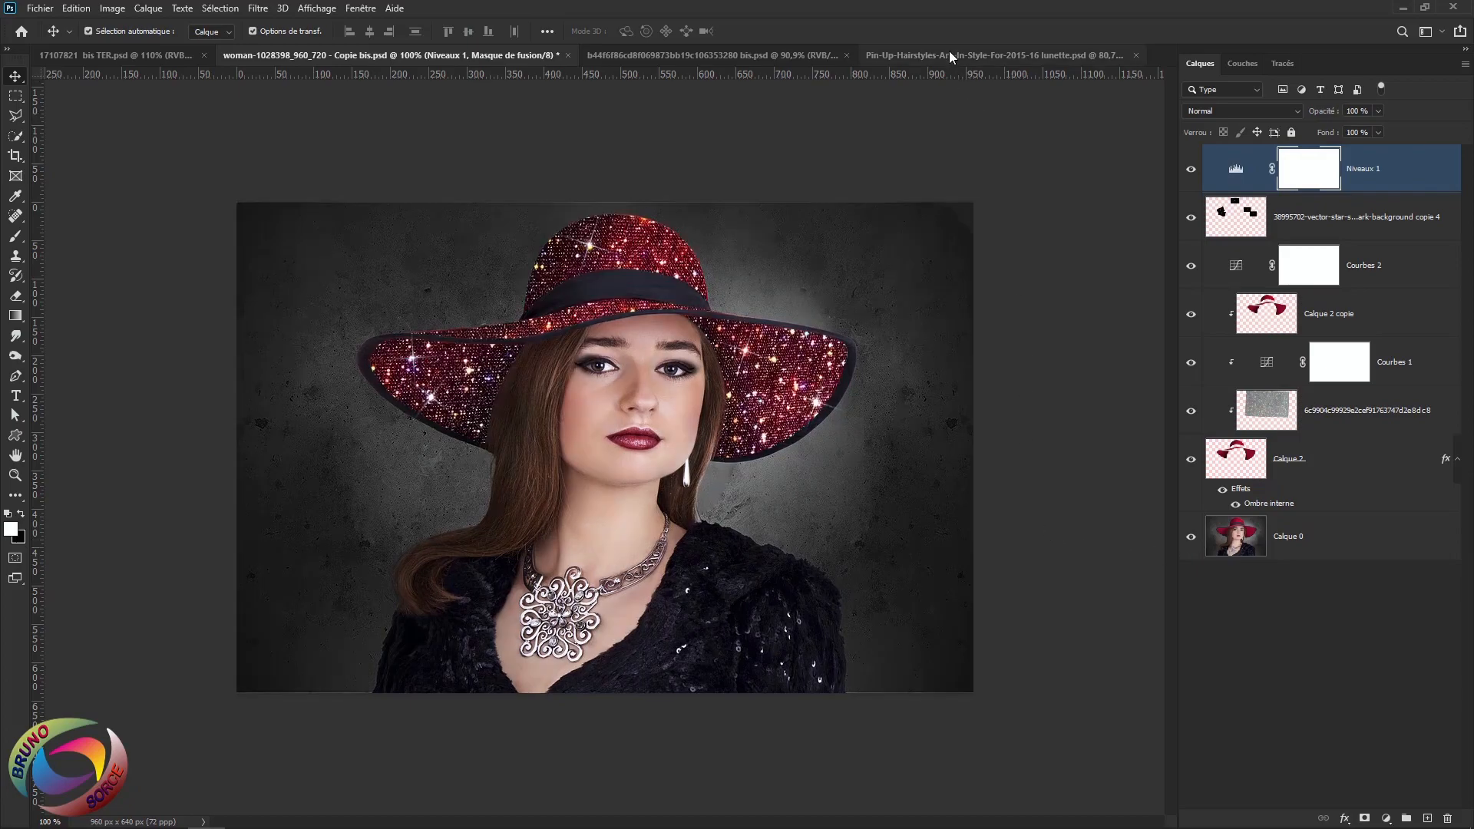
left_click(949, 57)
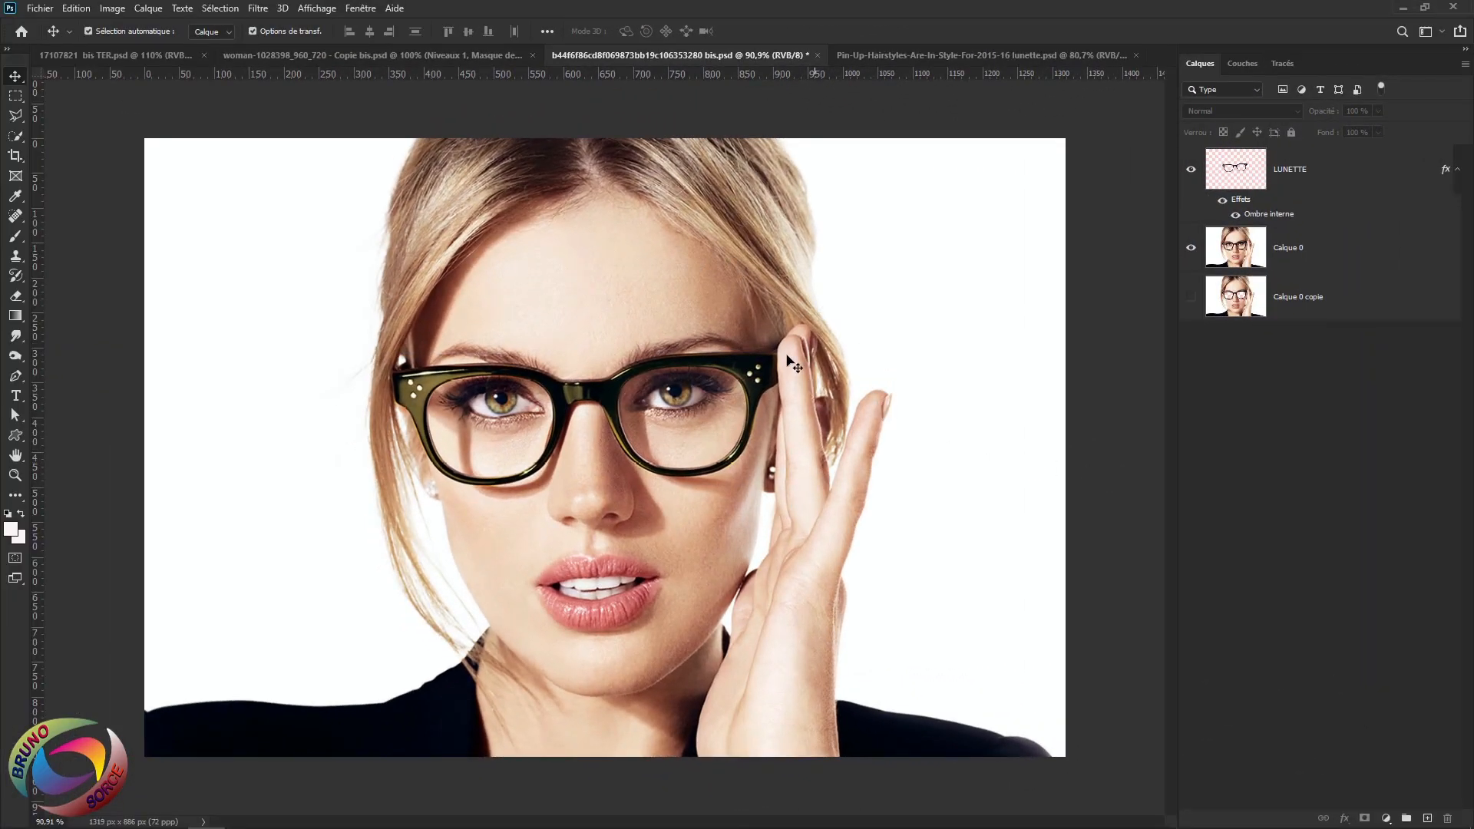
Examine the original glasses photo and its duplicate by toggling the visibility of Calque 0 and Calque 0 copie
left_click(1191, 248)
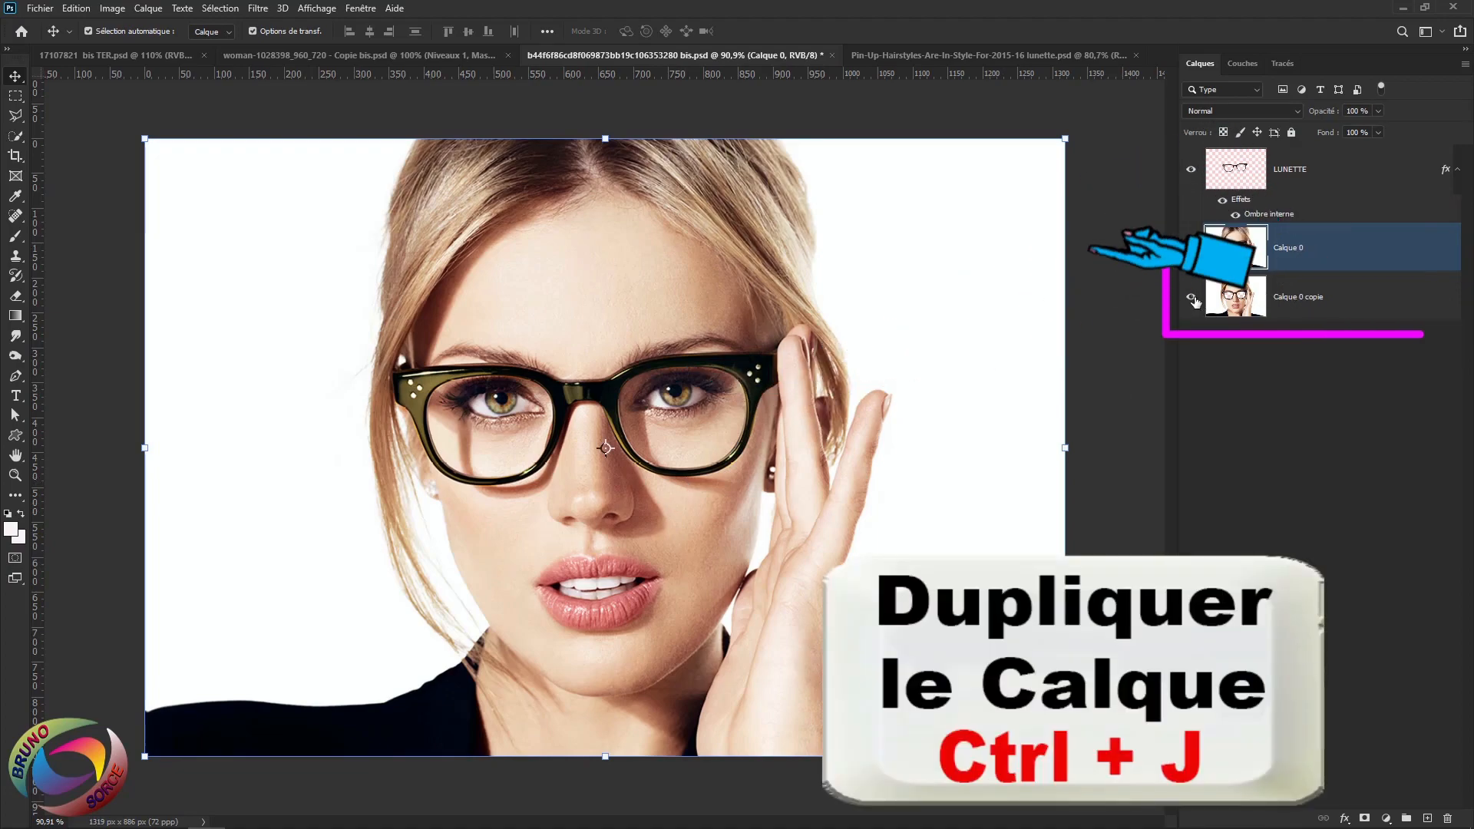
left_click(1193, 302)
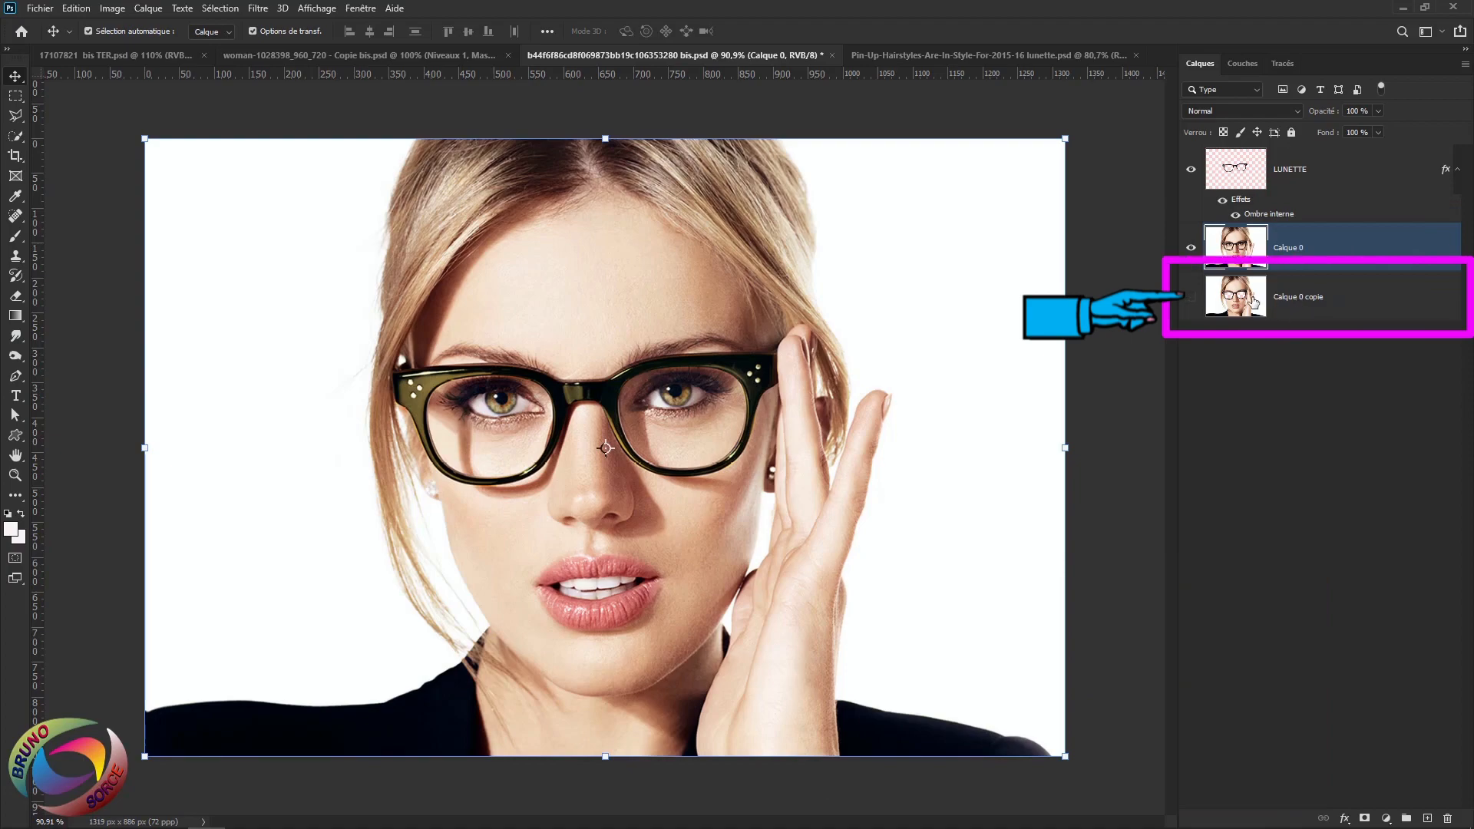
left_click(1191, 250)
left_click(1191, 250)
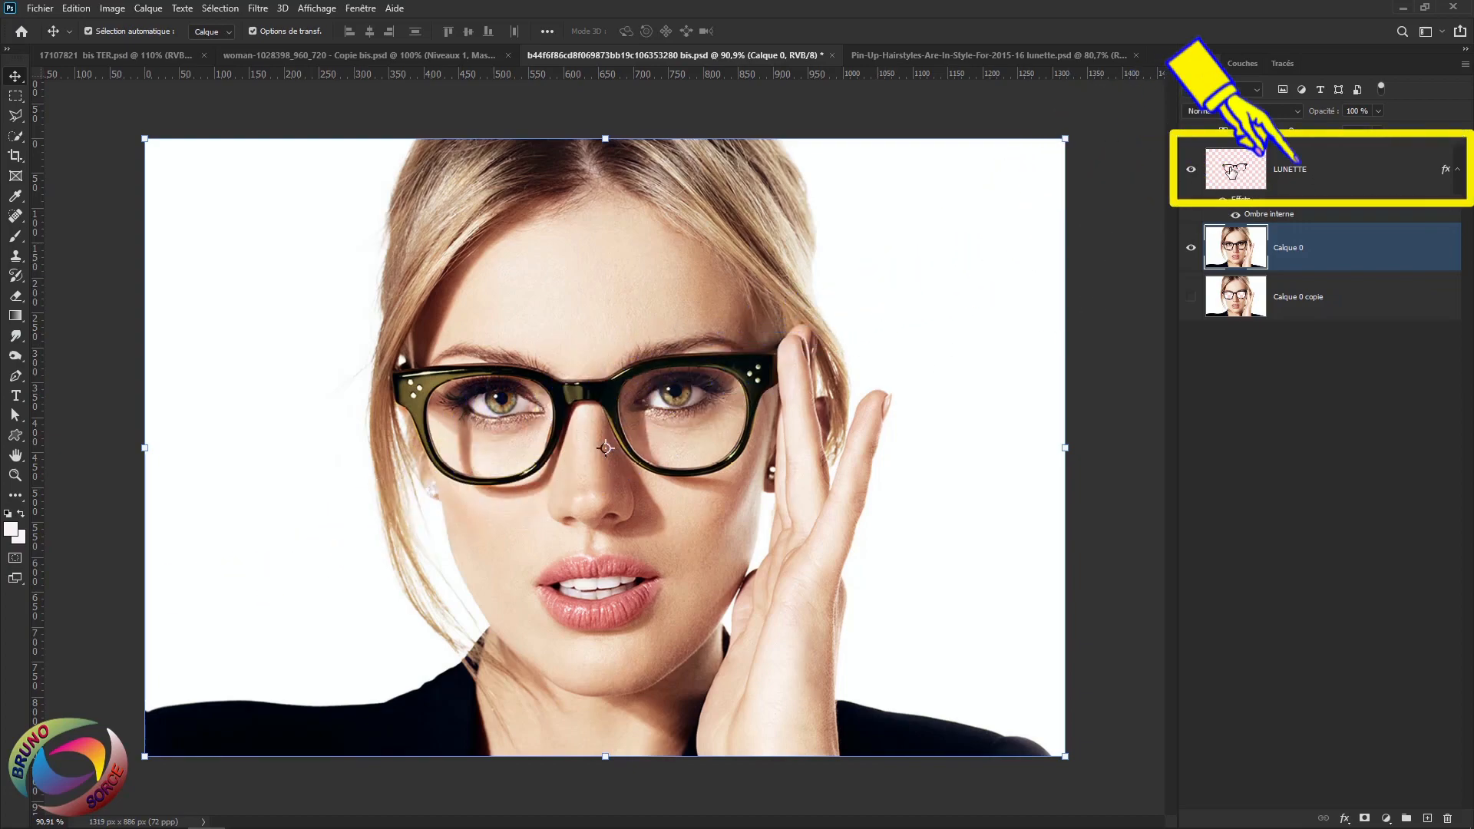
Place the glitter texture image as an embedded layer directly above the LUNETTE layer
left_click(1336, 176)
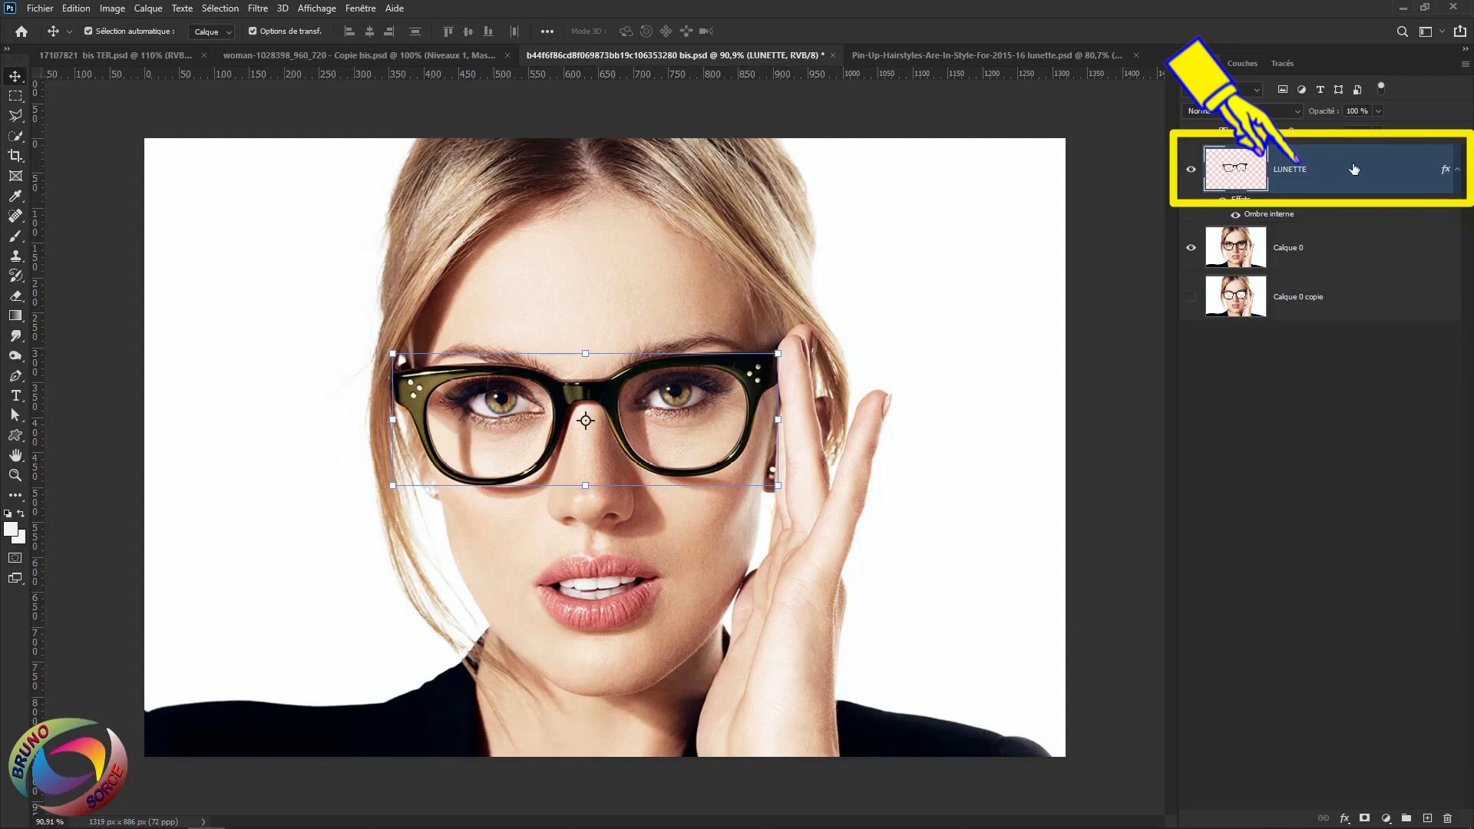
left_click(37, 9)
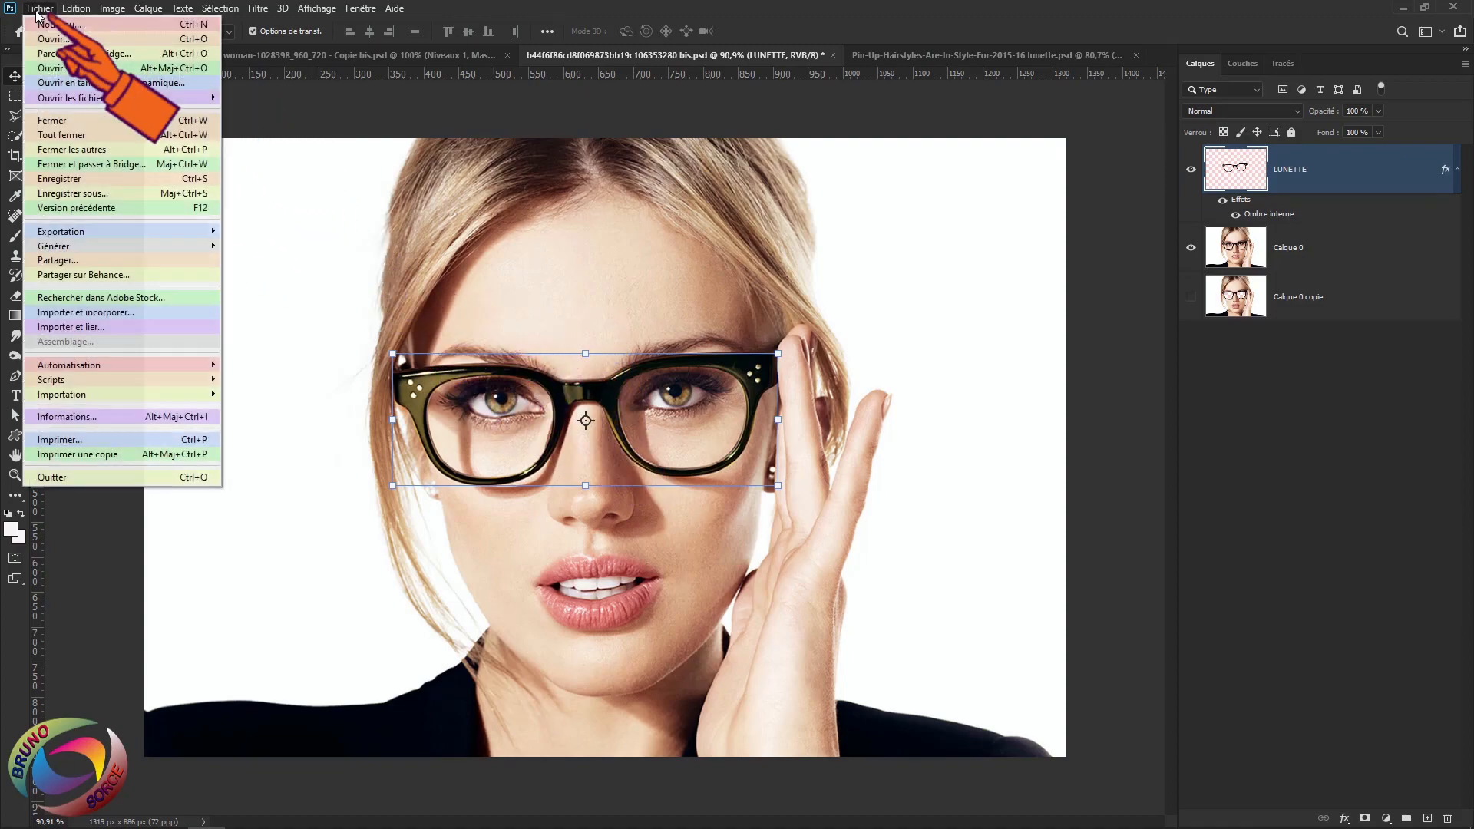
left_click(46, 318)
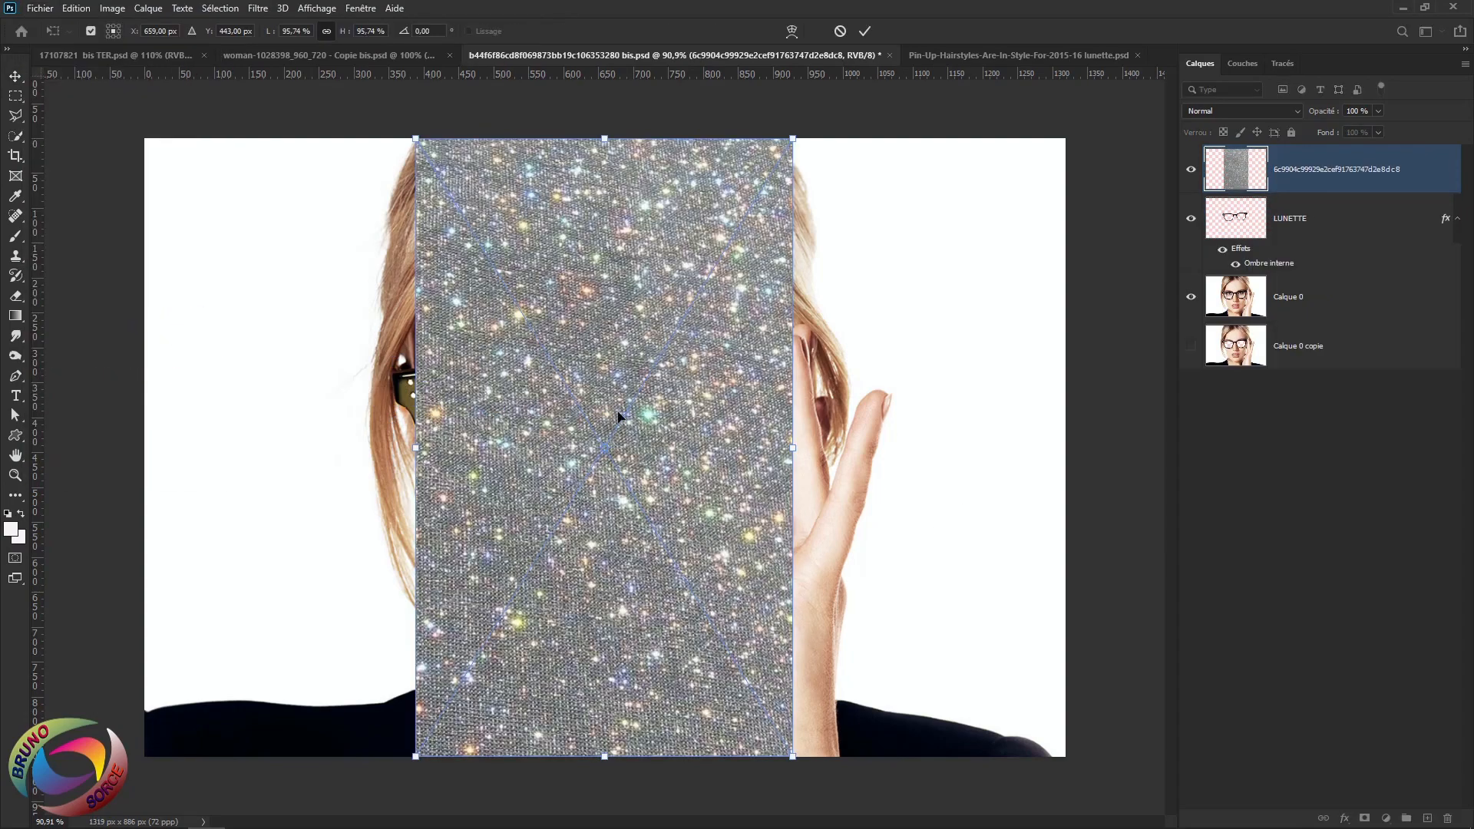
left_click(865, 31)
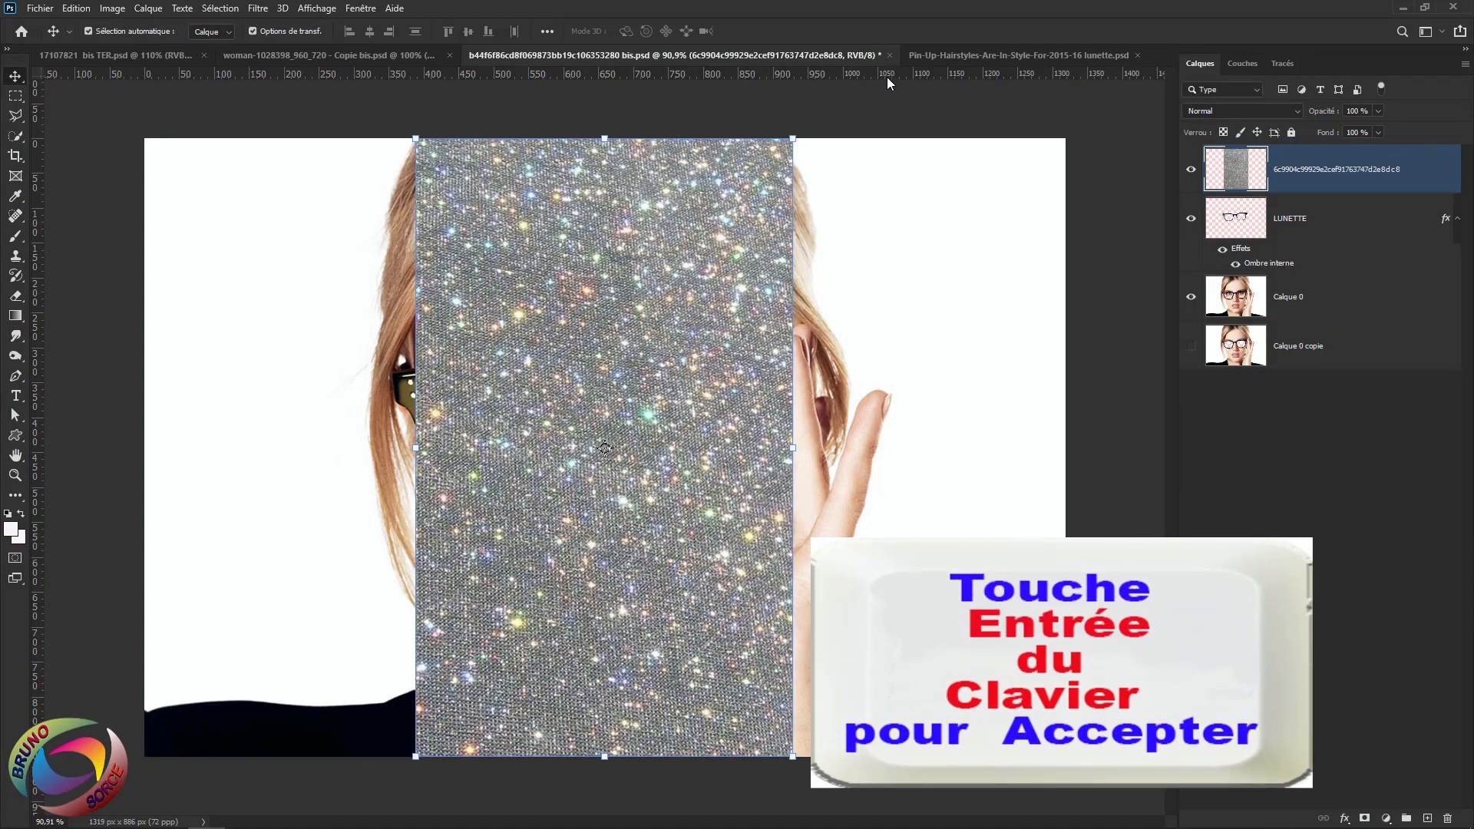
Rotate the glitter texture to about -89°, scale it to 77.20% over the glasses, and clip it to the LUNETTE layer
left_click(803, 127)
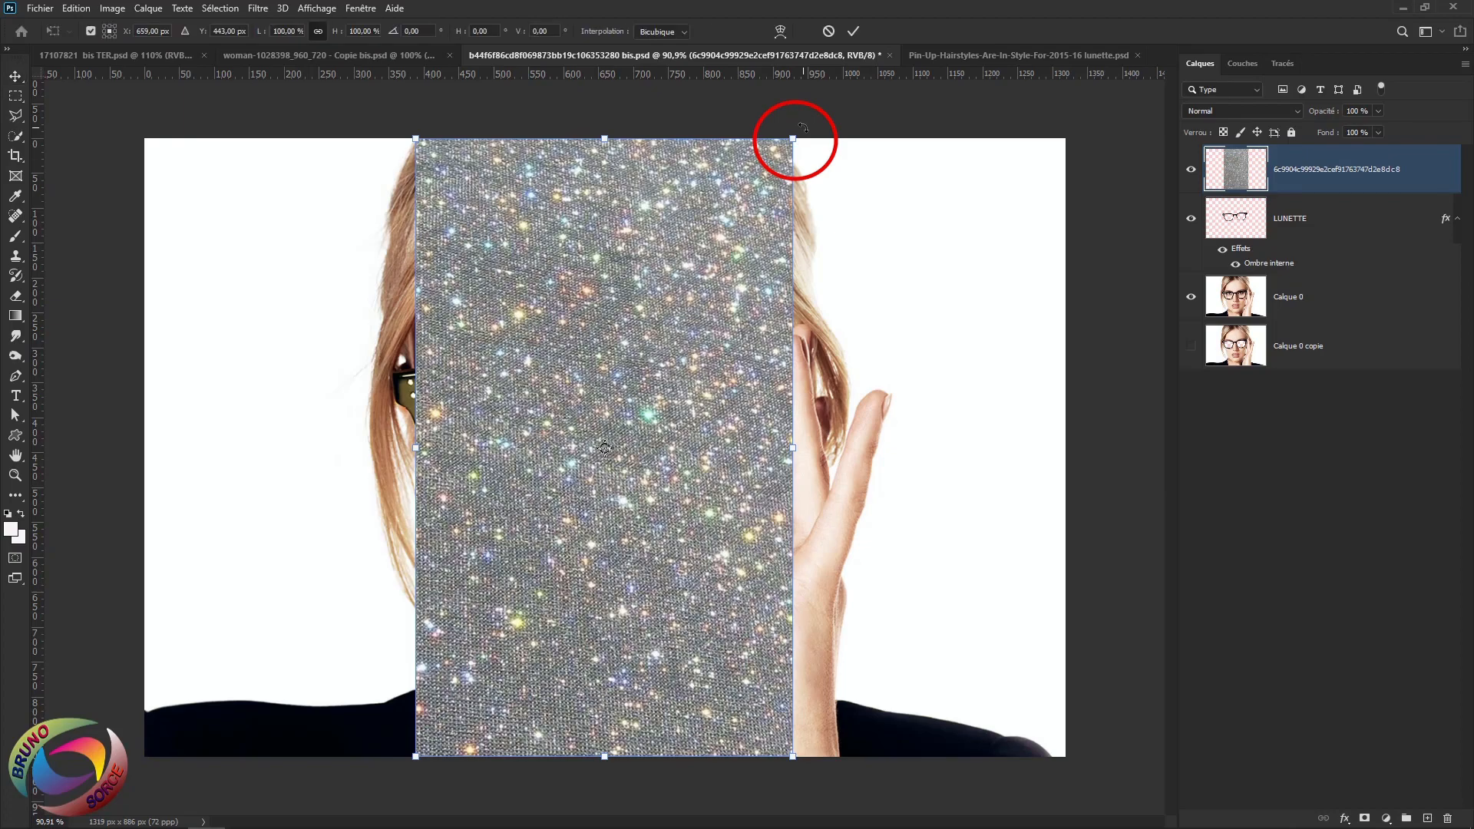
left_click_drag(803, 127, 882, 619)
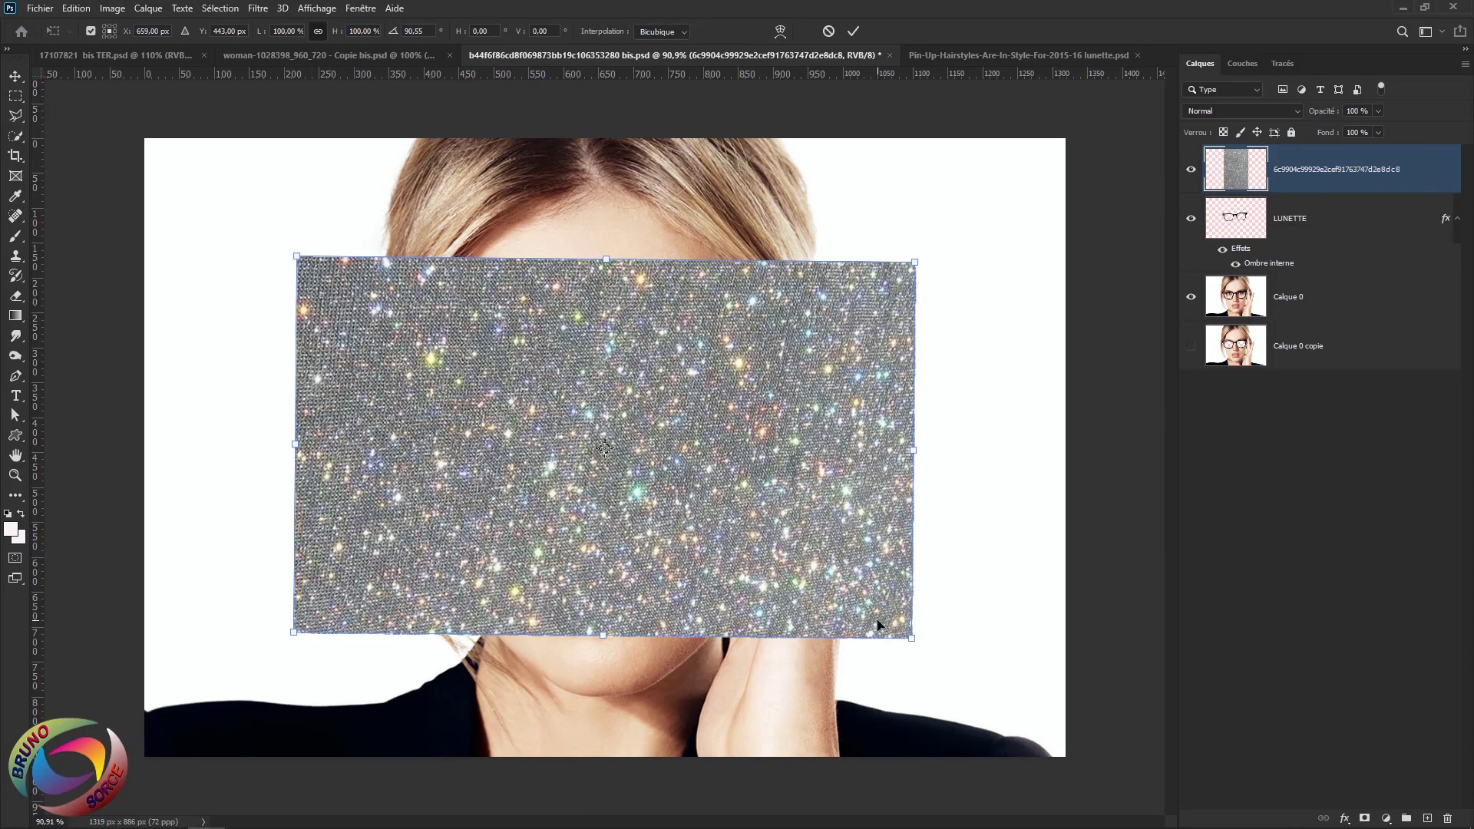
left_click_drag(604, 258, 607, 328)
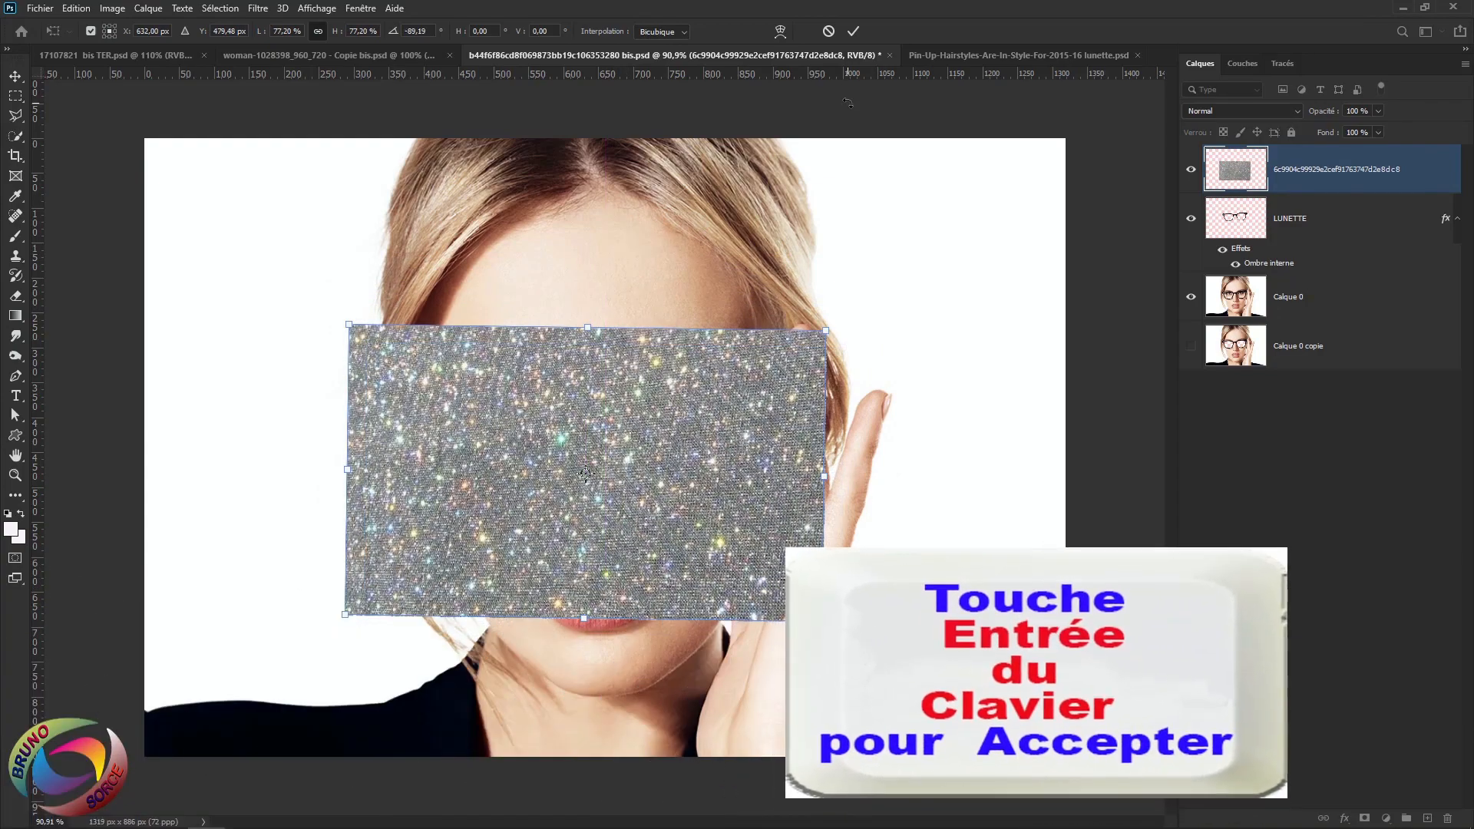
key("Return")
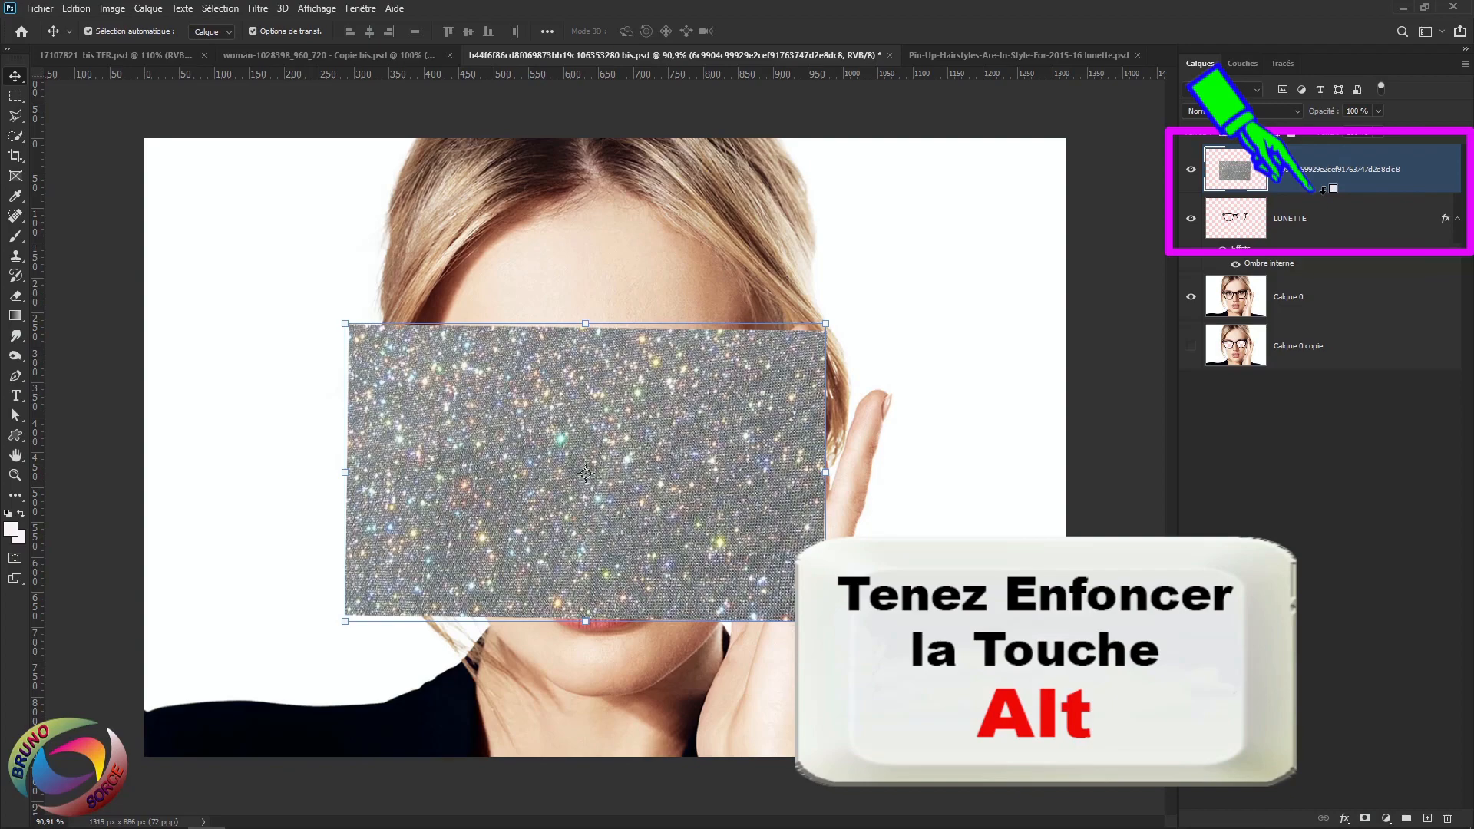
left_click(1323, 189, "alt")
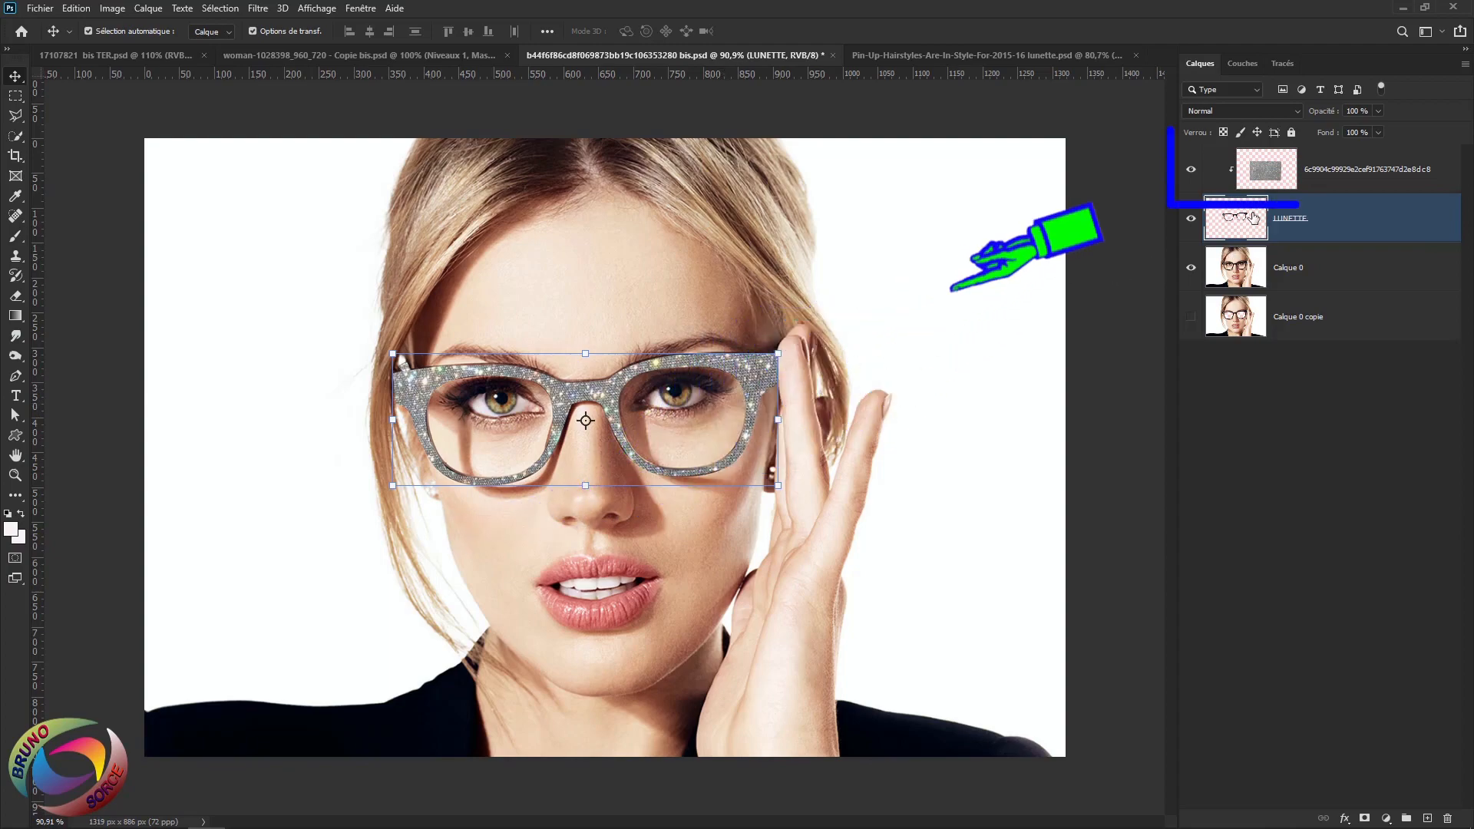
Add a Curves adjustment layer above the glitter texture and clip it to the layers below
left_click(1338, 170)
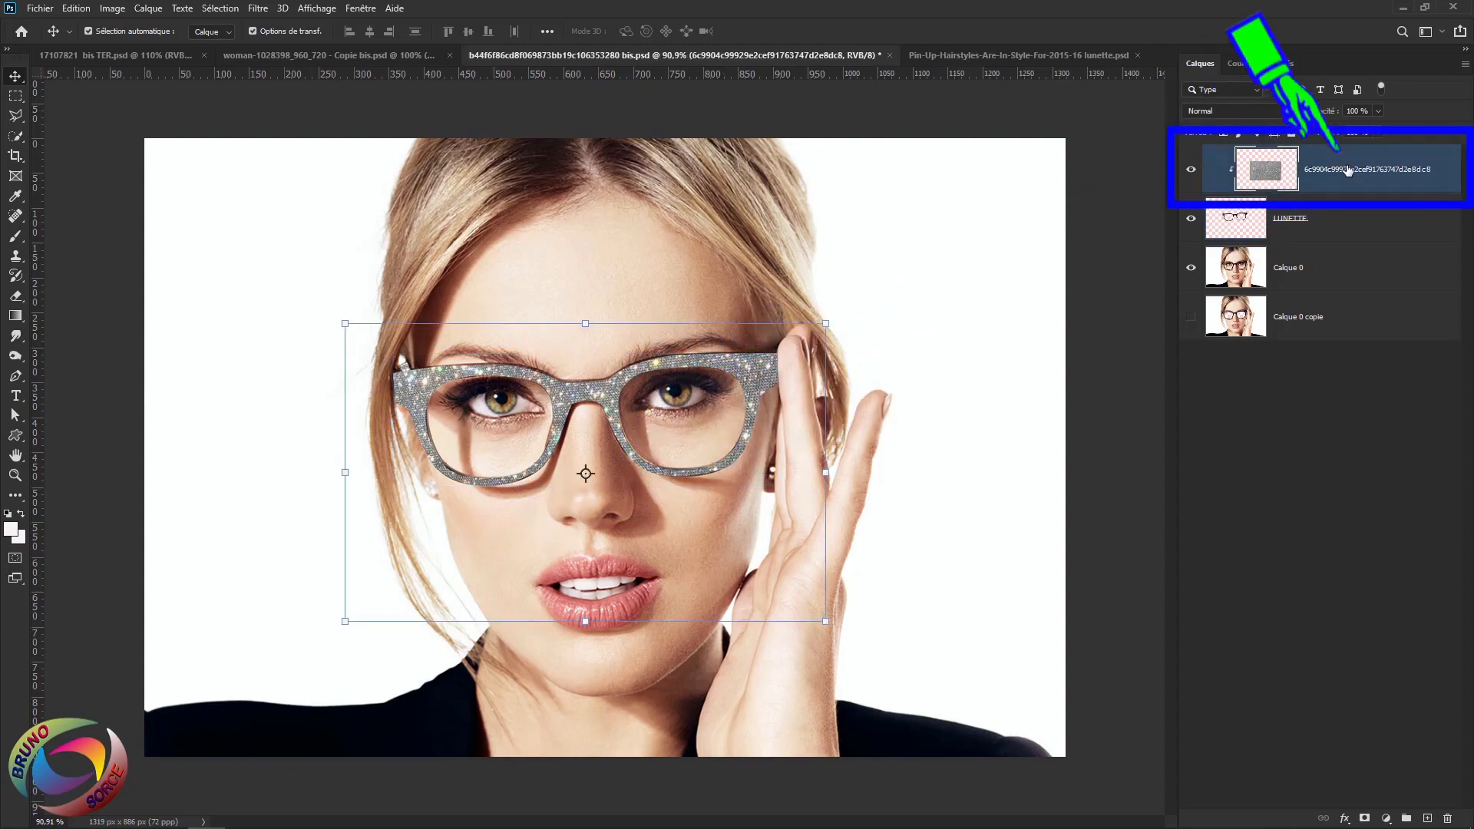
left_click(1386, 820)
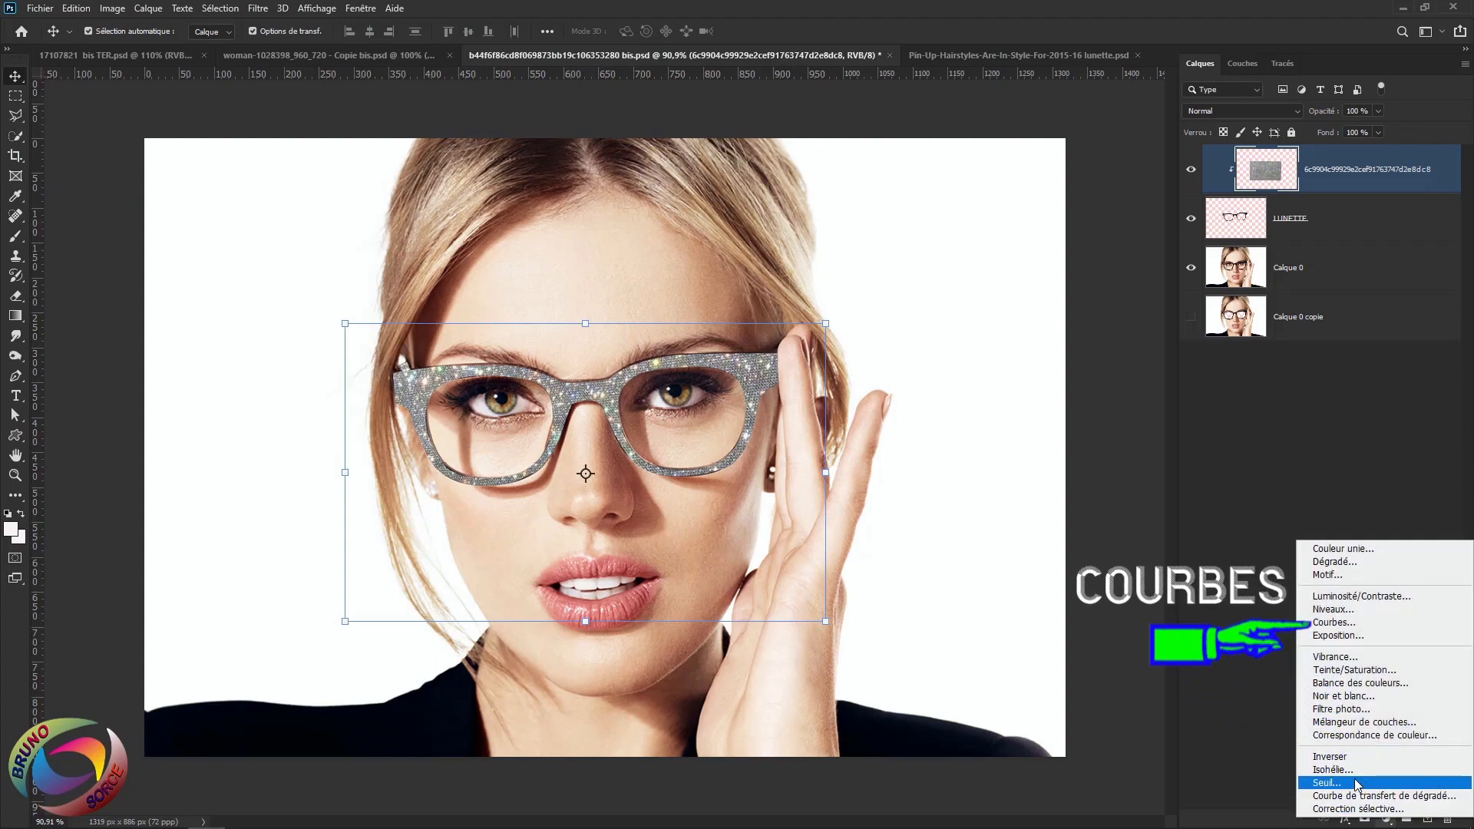
left_click(1326, 623)
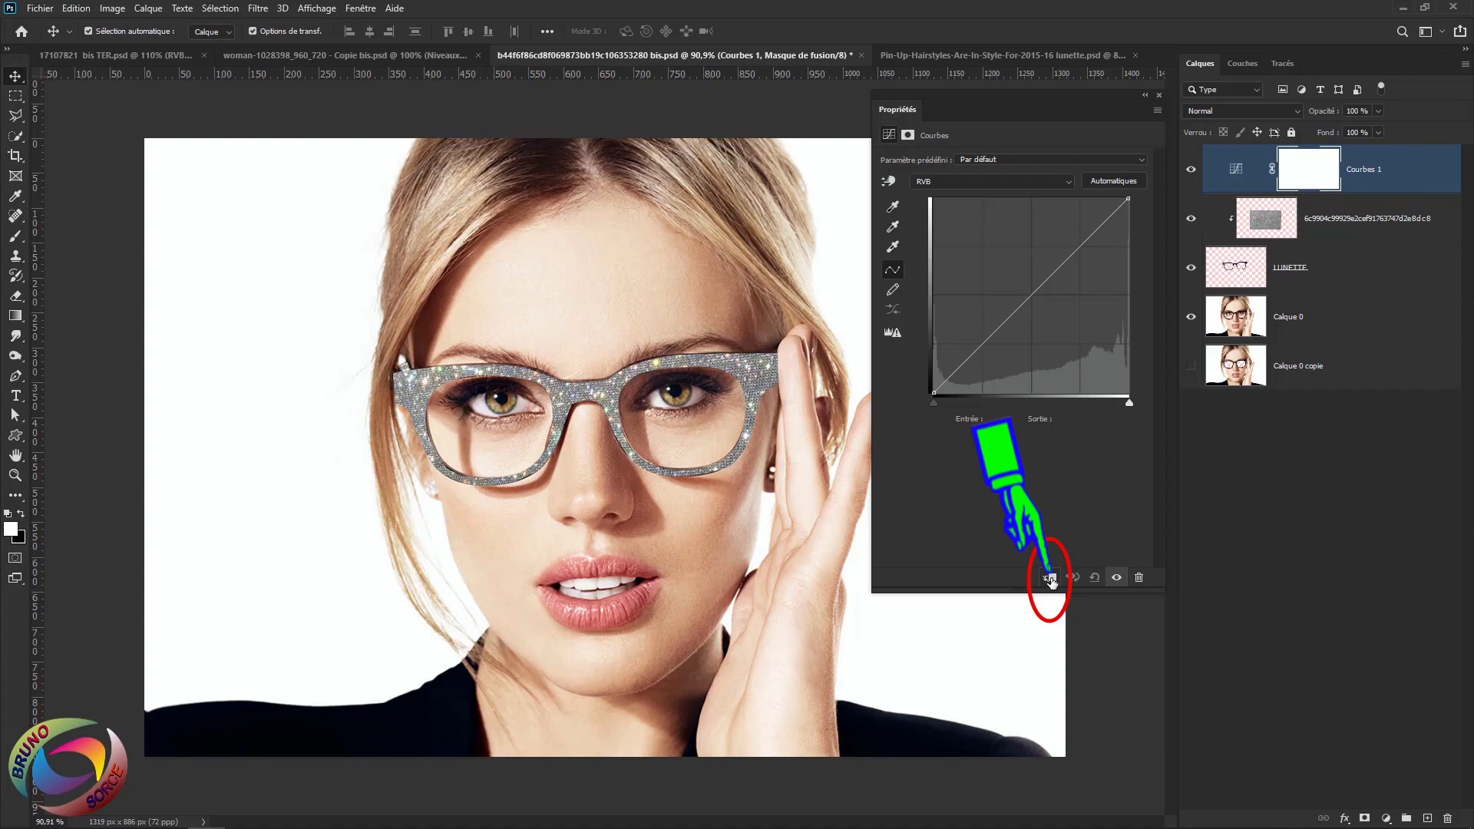
left_click(1052, 578)
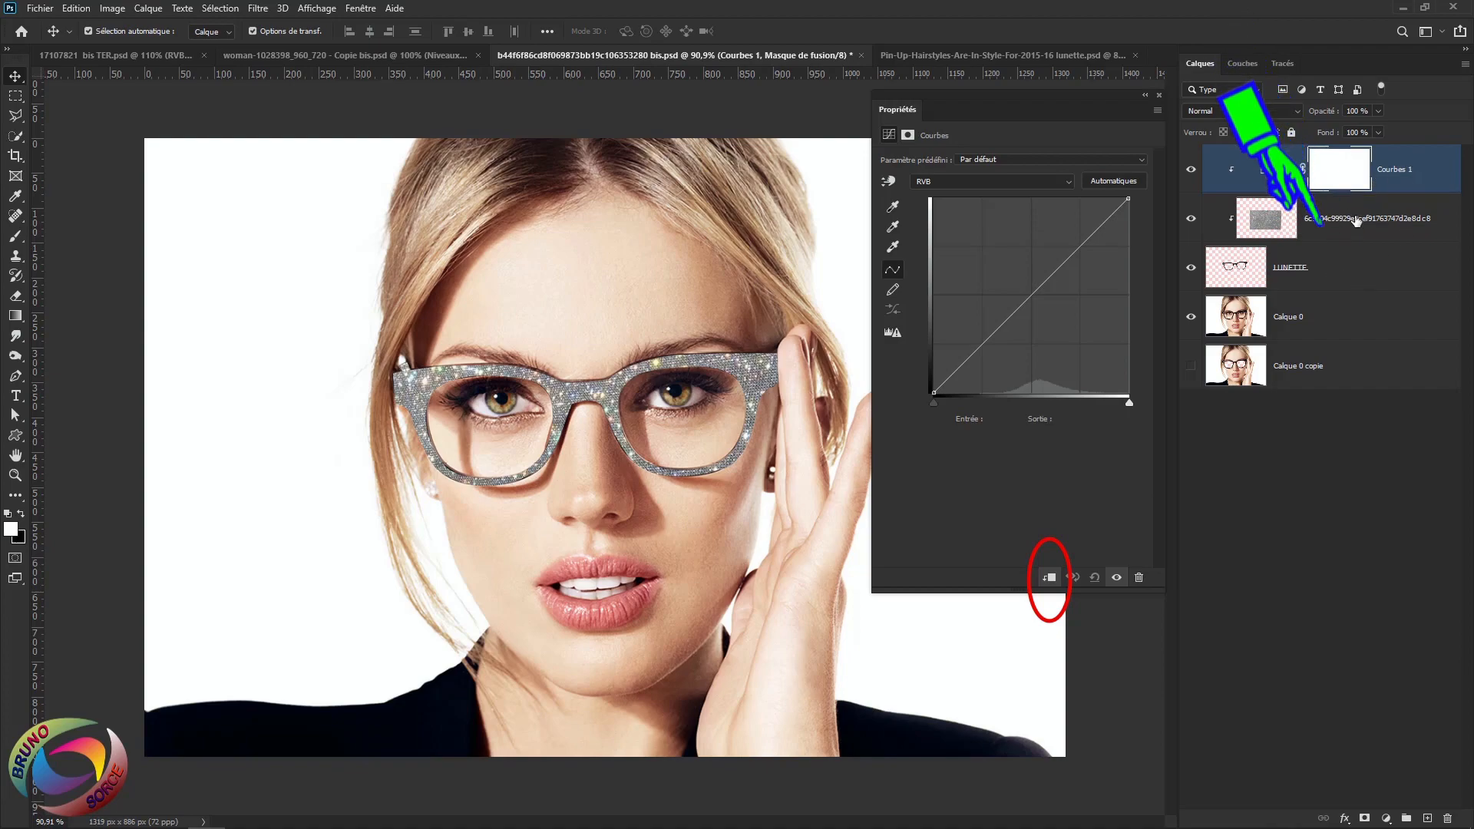
Shape an S-curve with points at input 79, output 40 and input 183, output 188, and preview the glasses without Courbes 1
left_click(981, 344)
left_click_drag(981, 344, 994, 362)
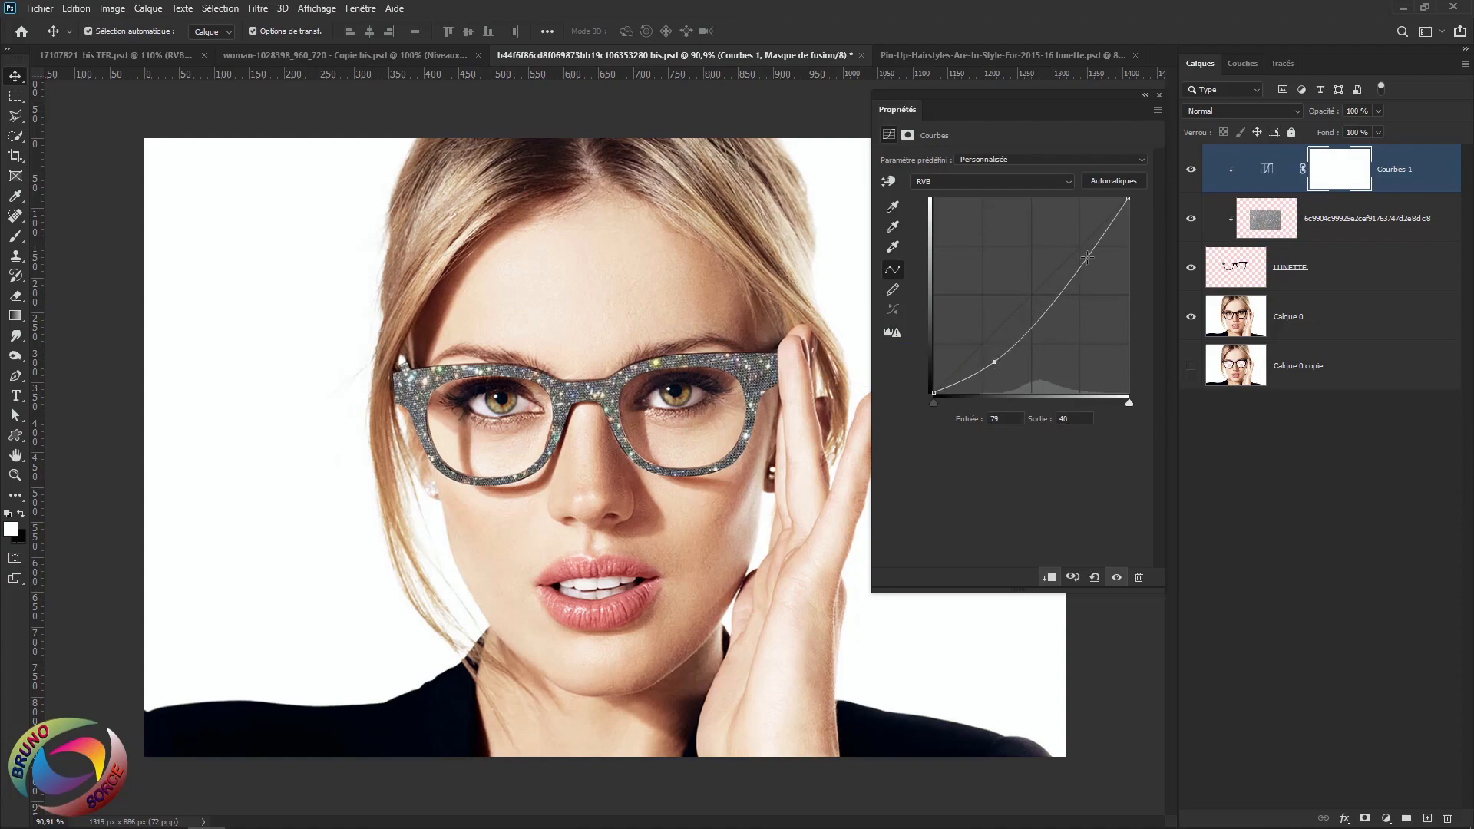
left_click_drag(1040, 315, 1075, 248)
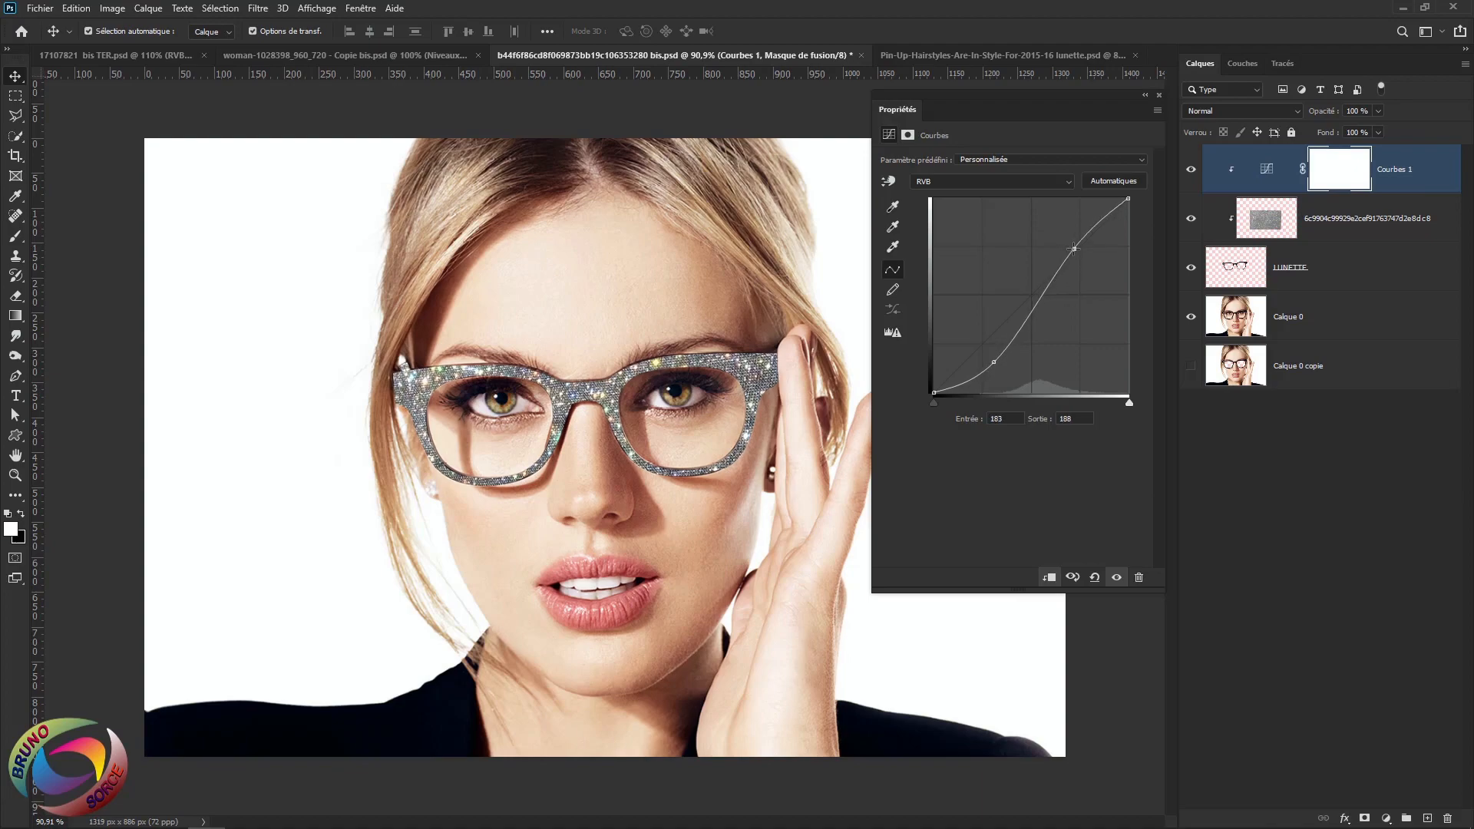
left_click(1160, 96)
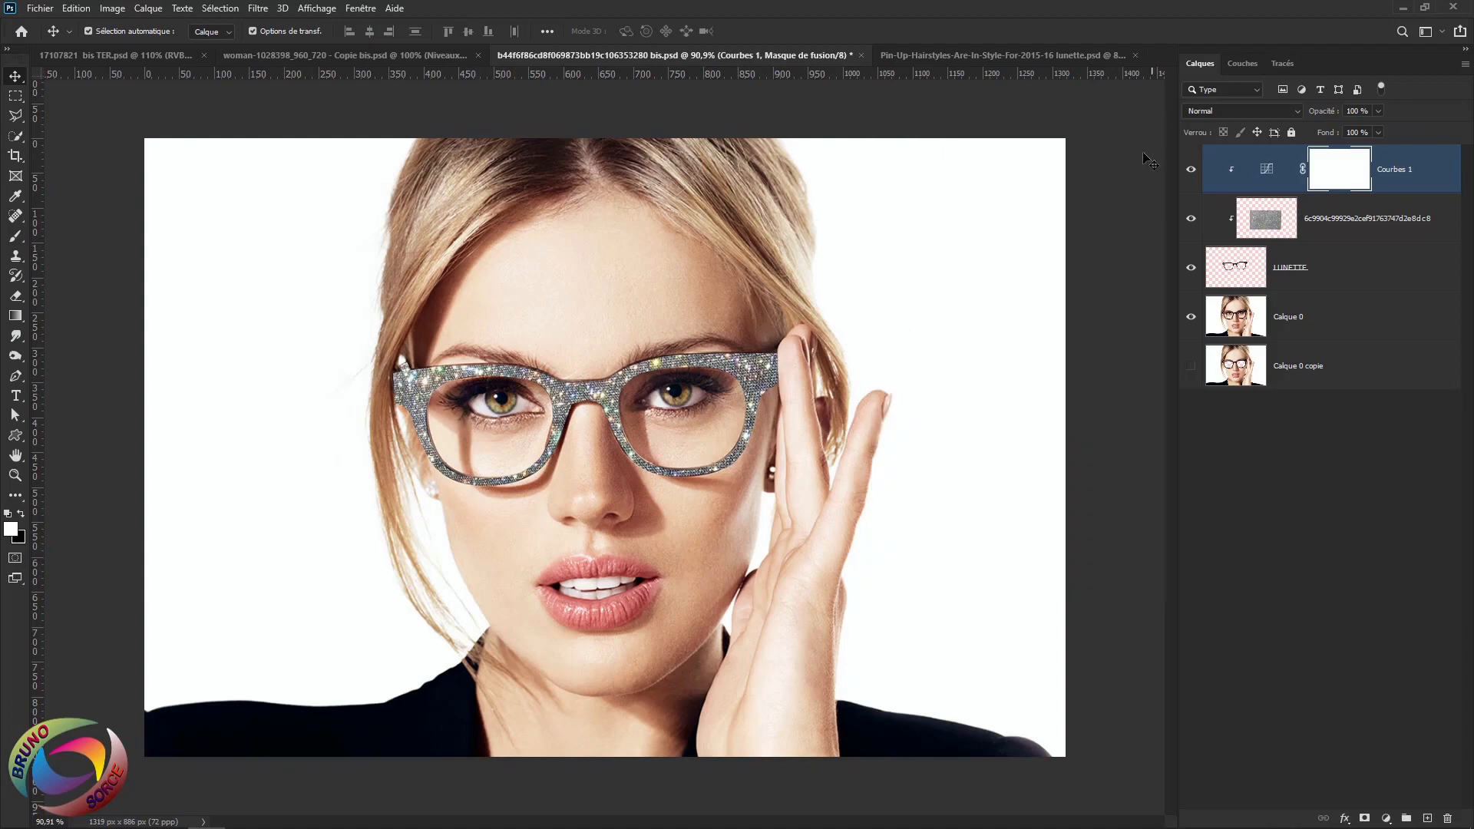
left_click(1192, 174)
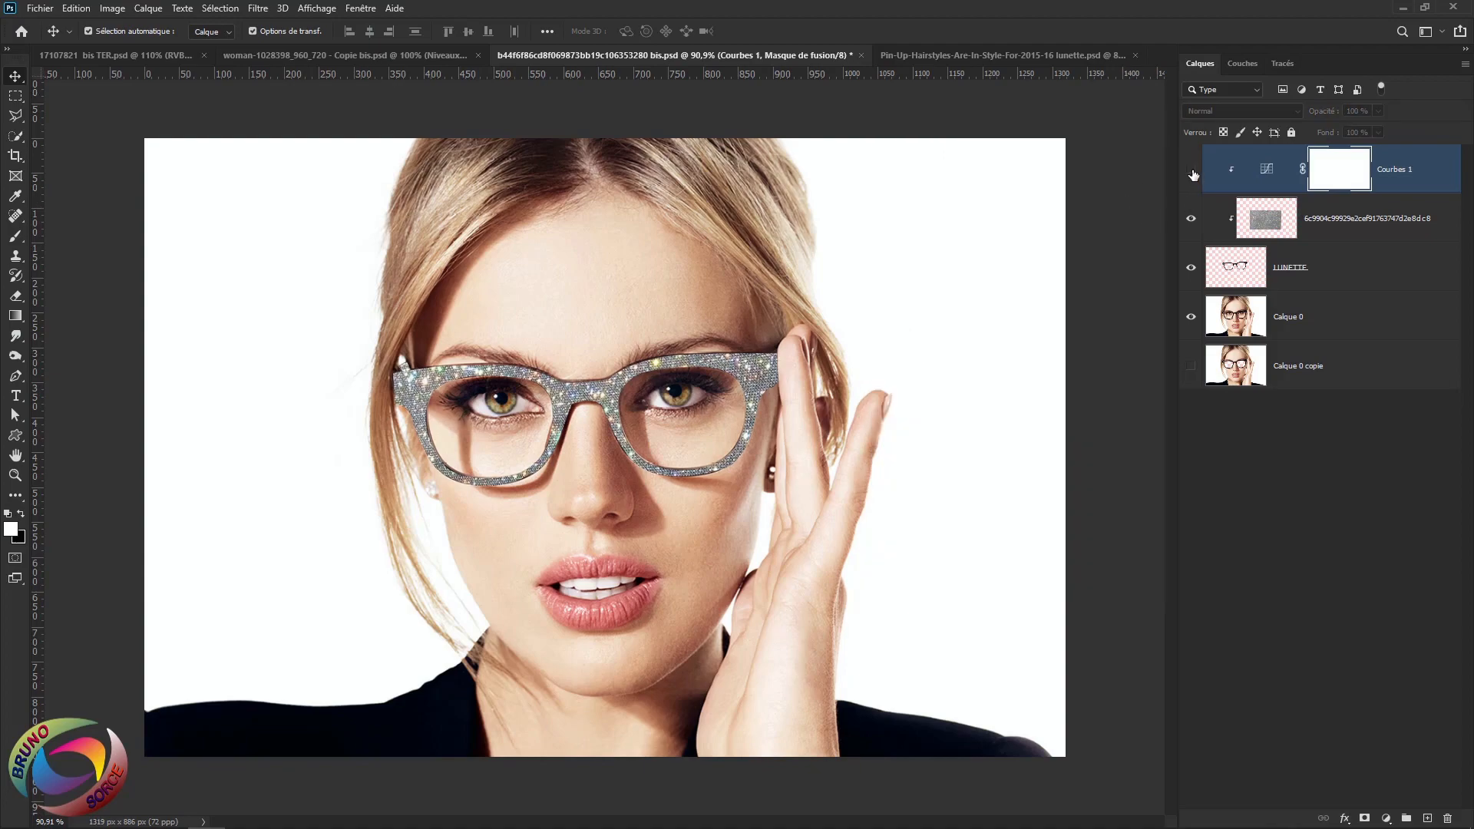
Show Courbes 1 again, duplicate the LUNETTE layer, and move the copy above Courbes 1 in the layer stack
left_click(1192, 174)
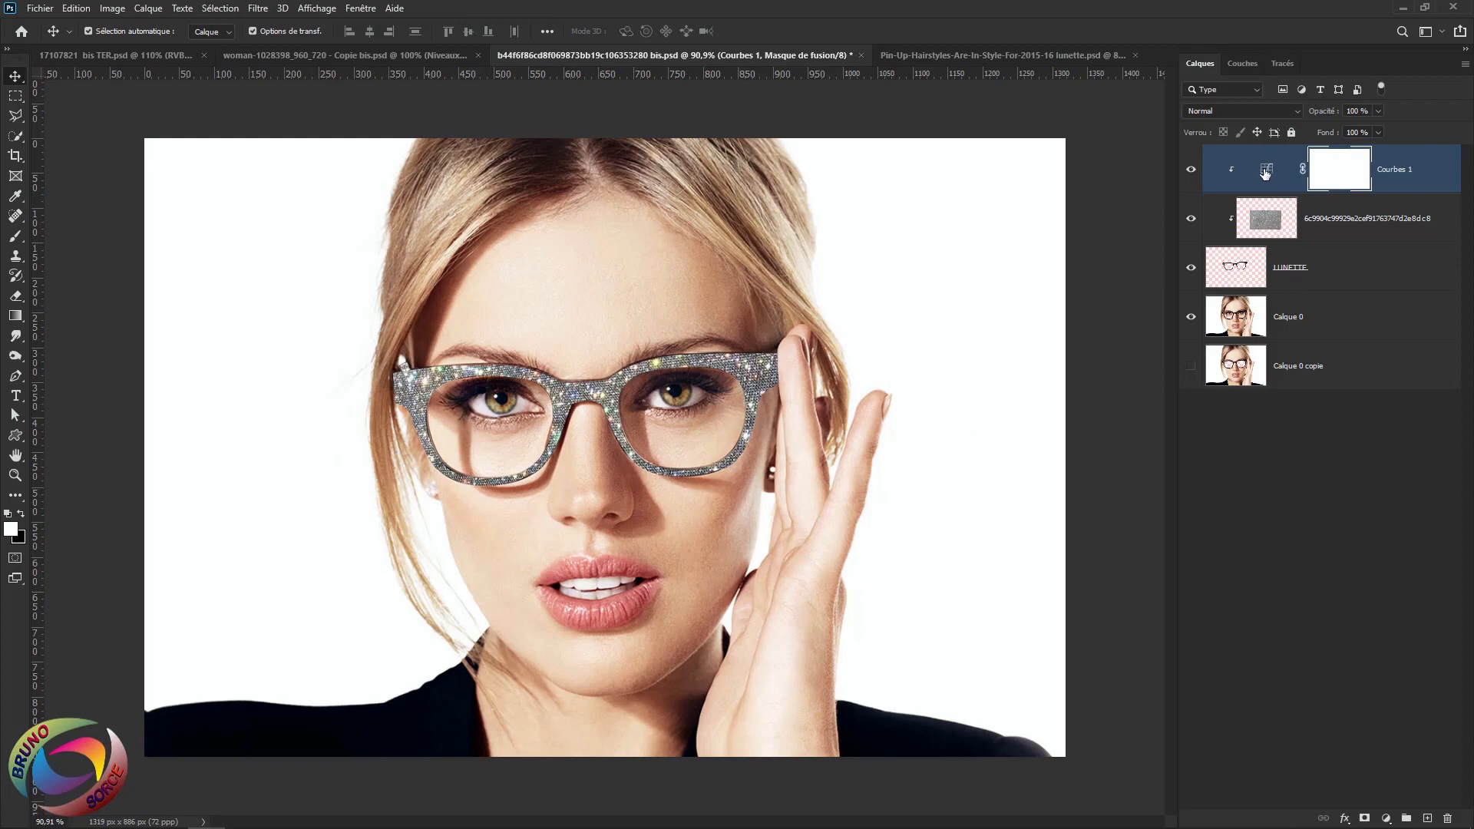
left_click(1346, 274)
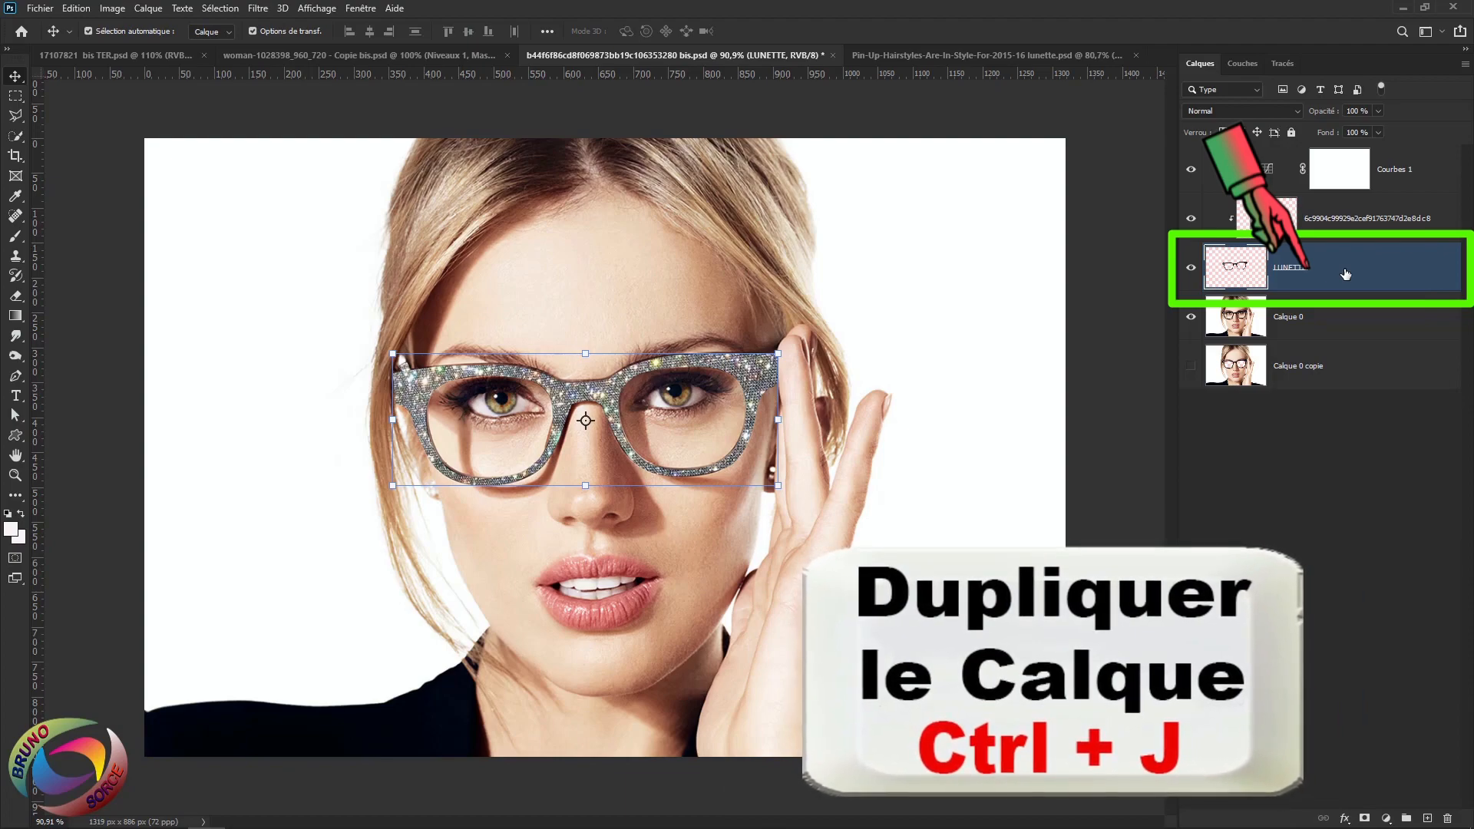
key("ctrl+j")
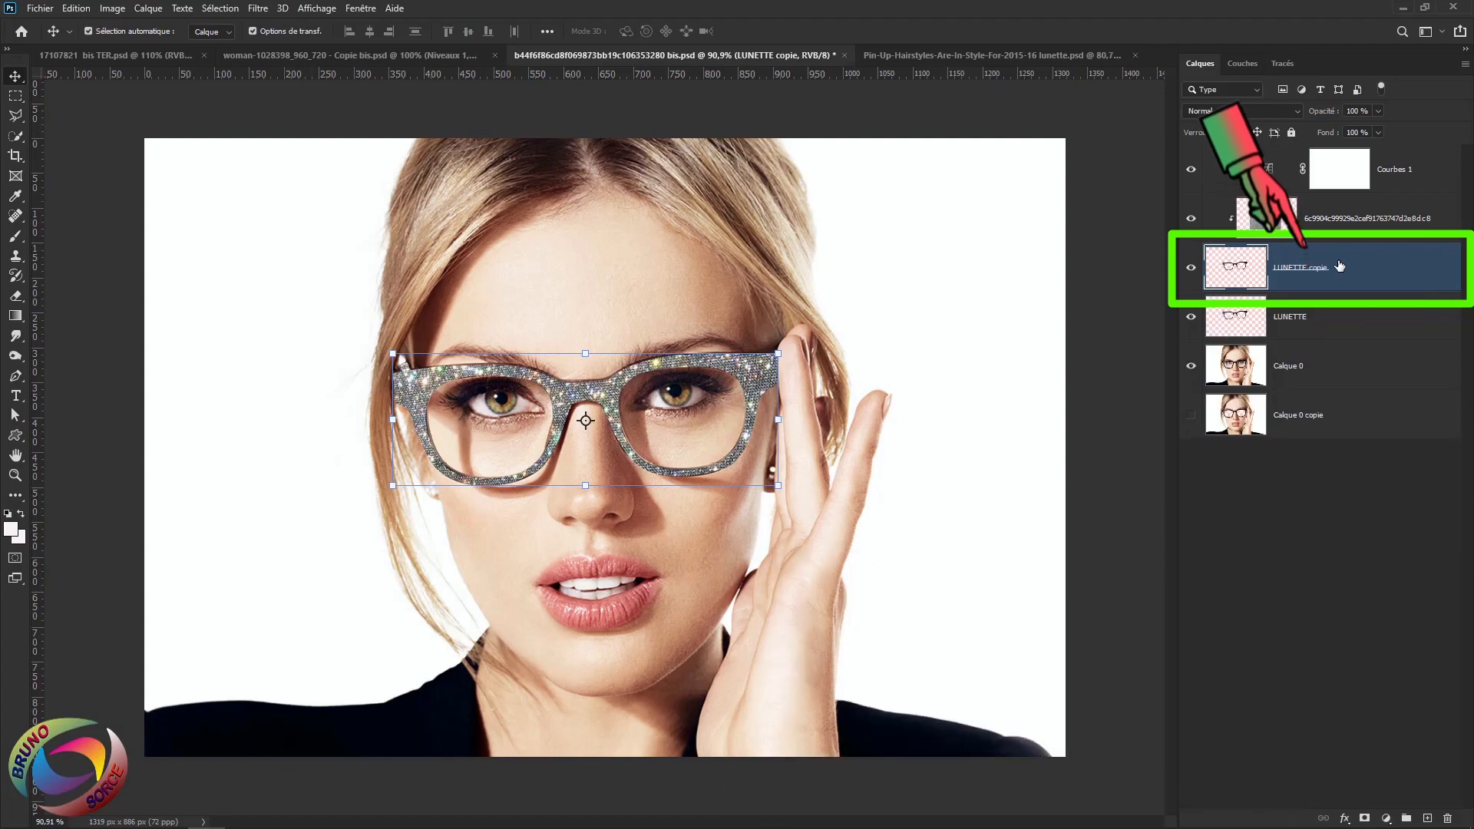
left_click_drag(1366, 271, 1351, 150)
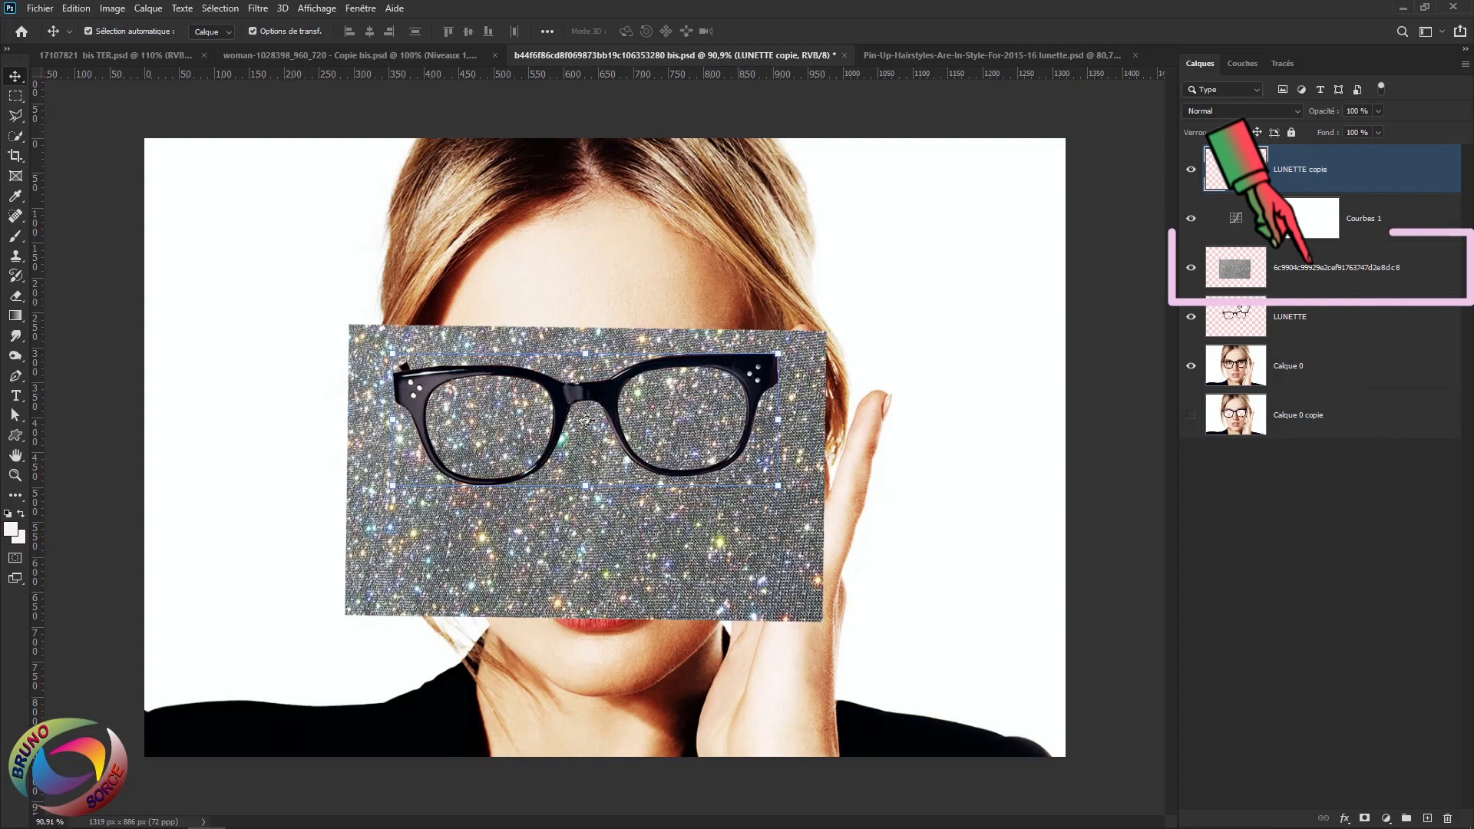
Clip the glitter texture to the LUNETTE layer again, and clip Courbes 1 to the stack as well
left_click(1328, 269)
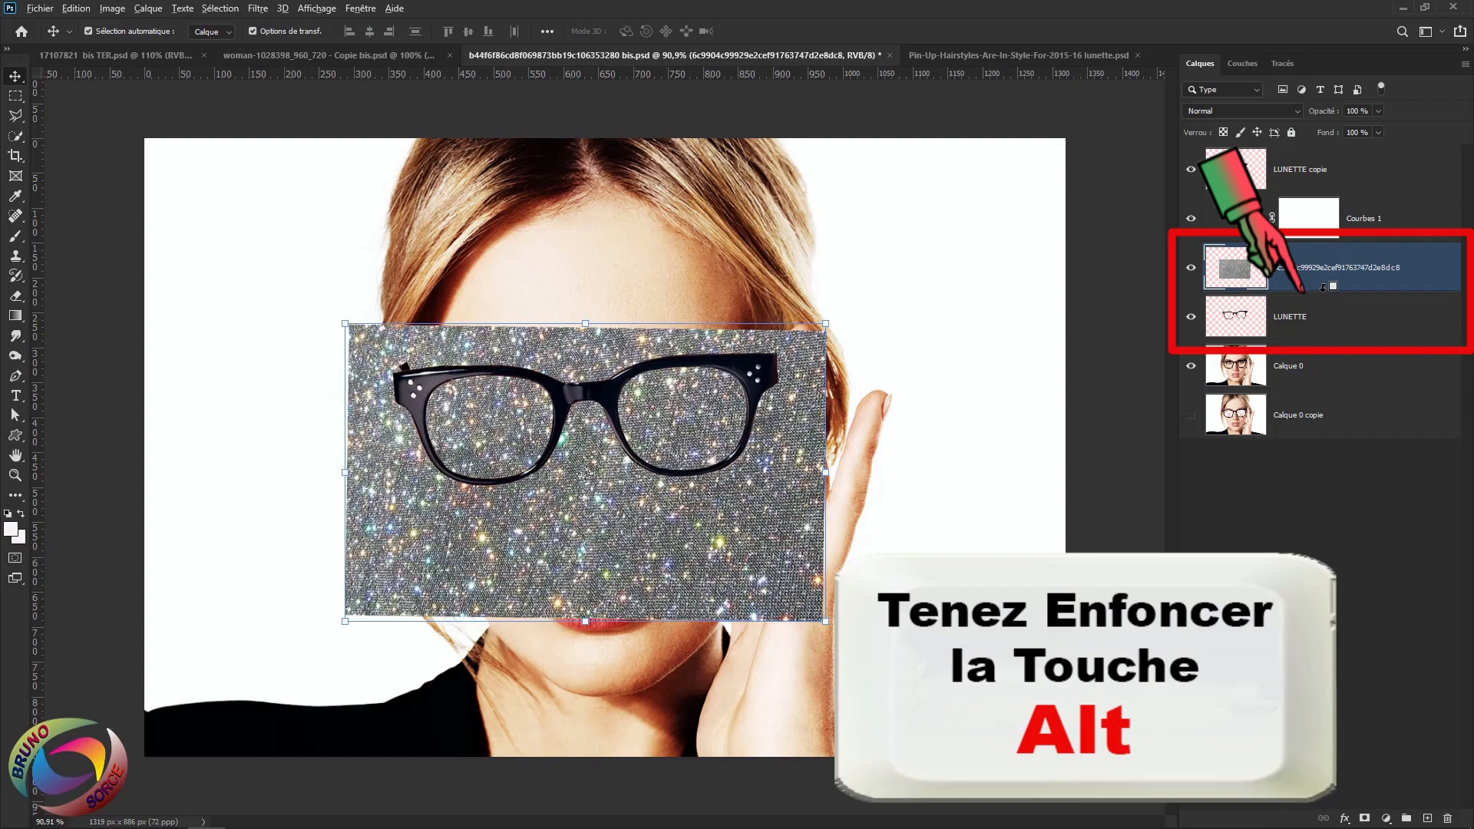
left_click(1324, 286, "alt")
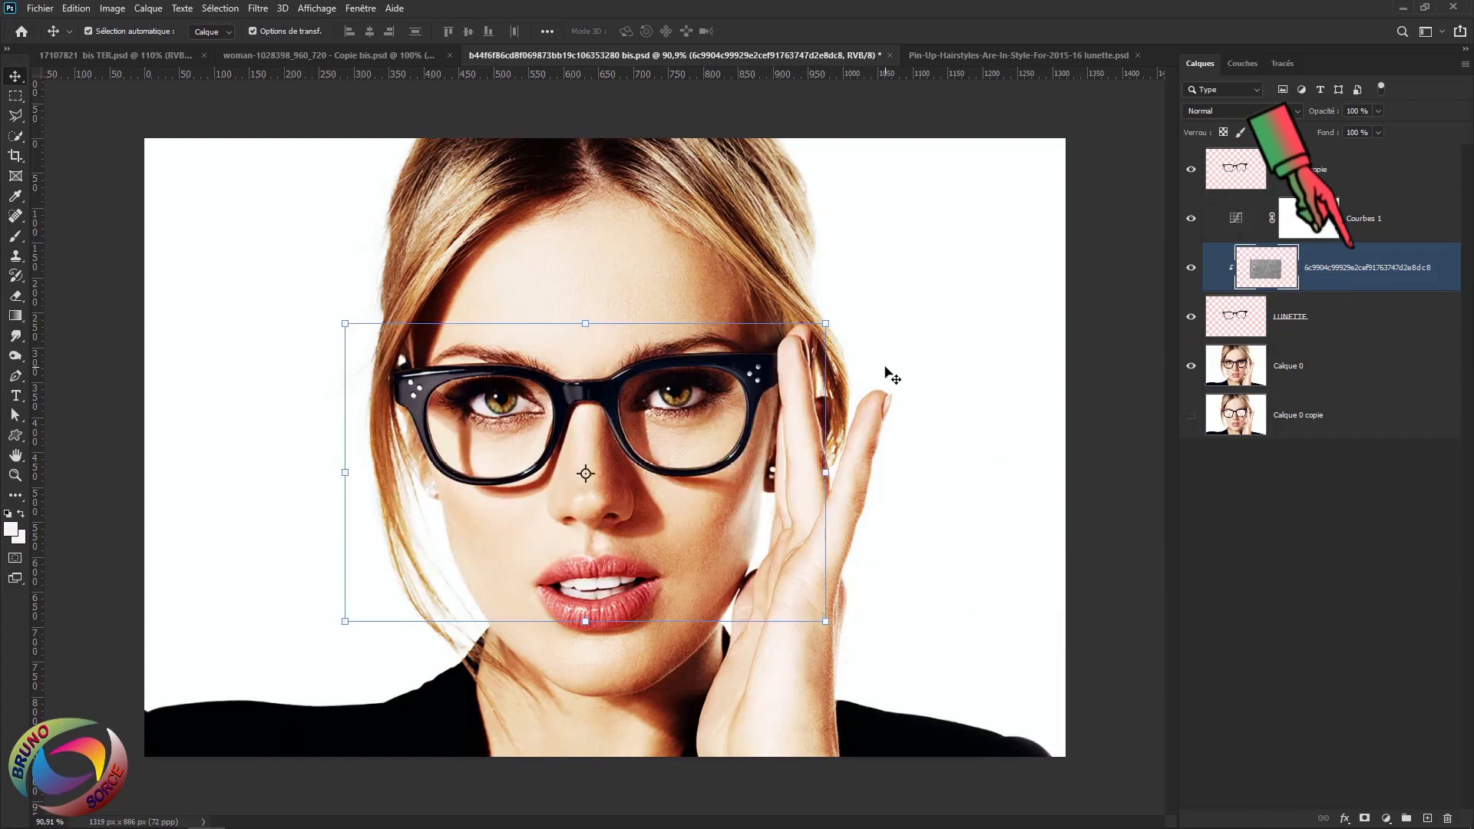
left_click(1356, 229)
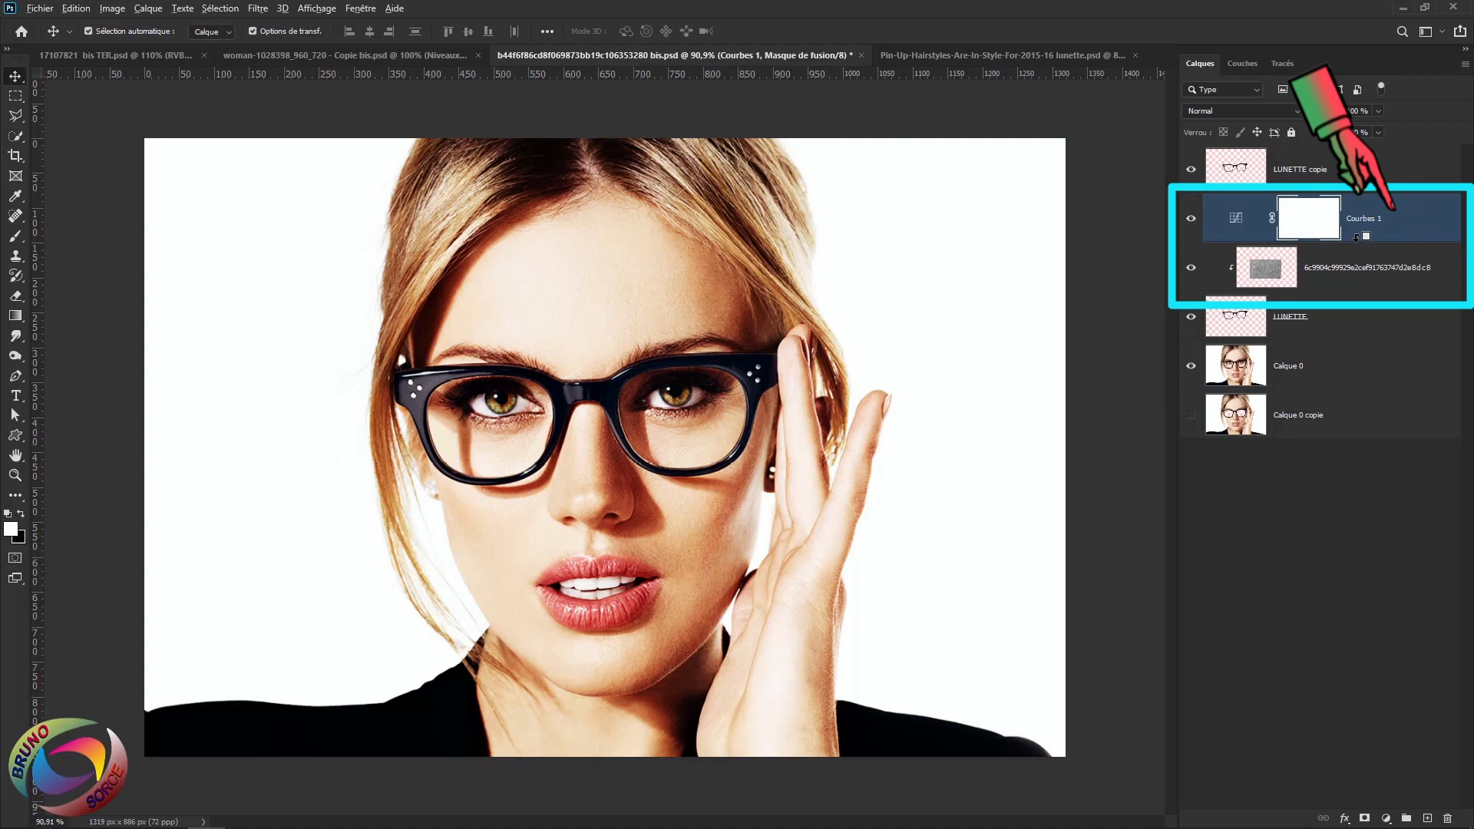
left_click(1356, 237, "alt")
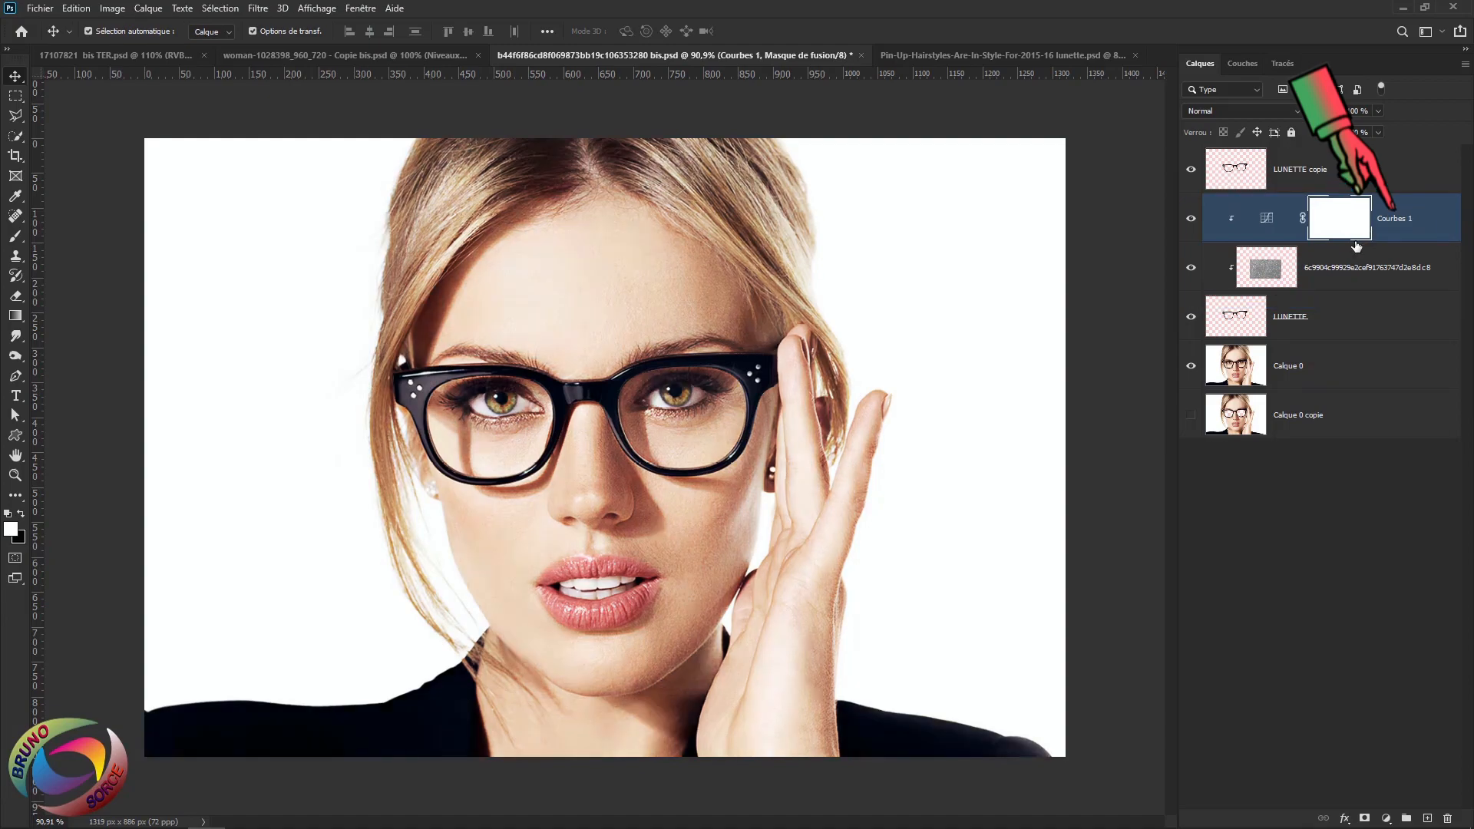
Clip LUNETTE copie to the layers below and set its blending mode to Incrustation
left_click(1373, 181)
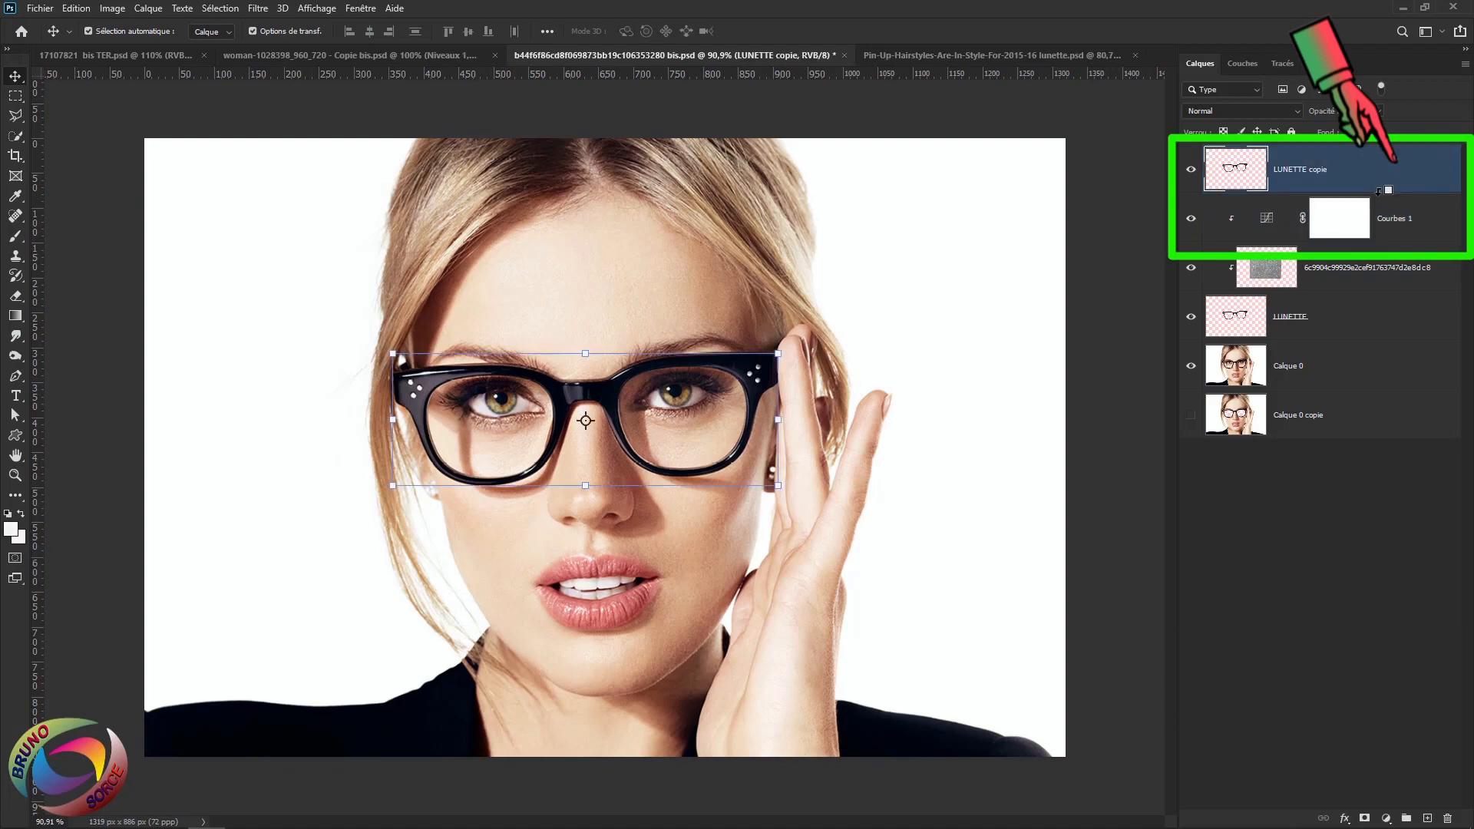
left_click(1380, 191, "alt")
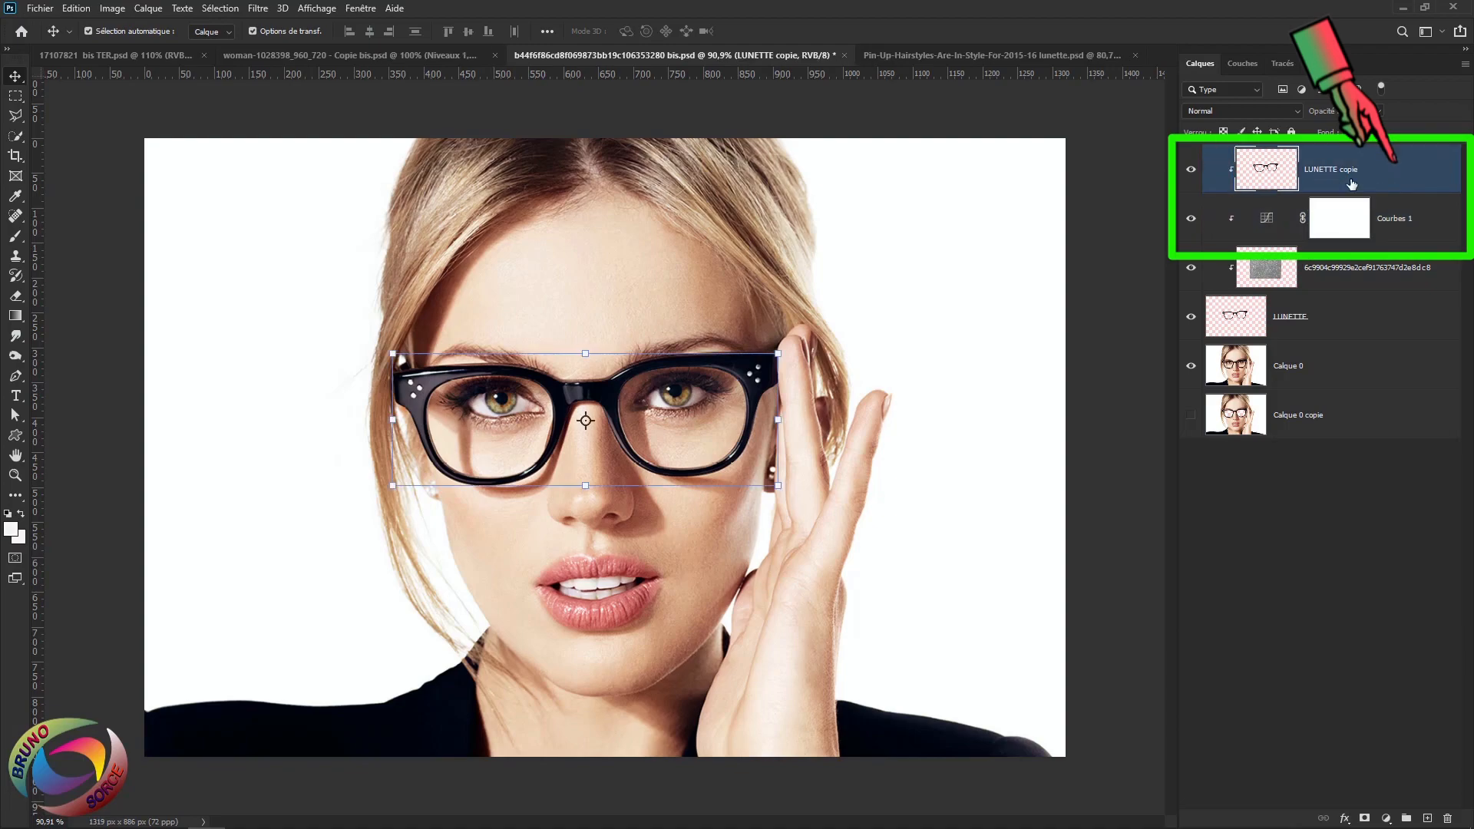
left_click(1218, 112)
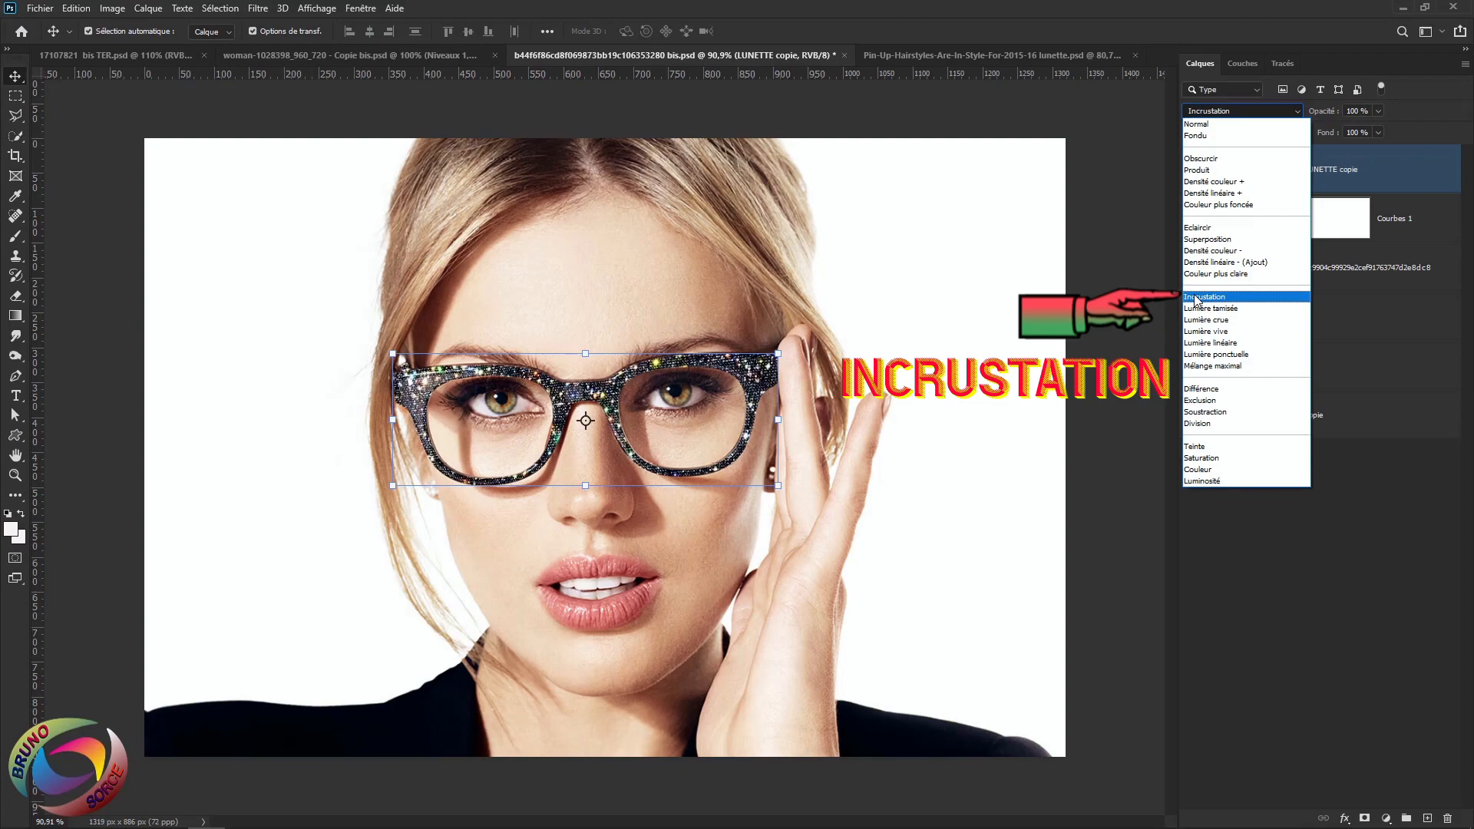
left_click(1198, 299)
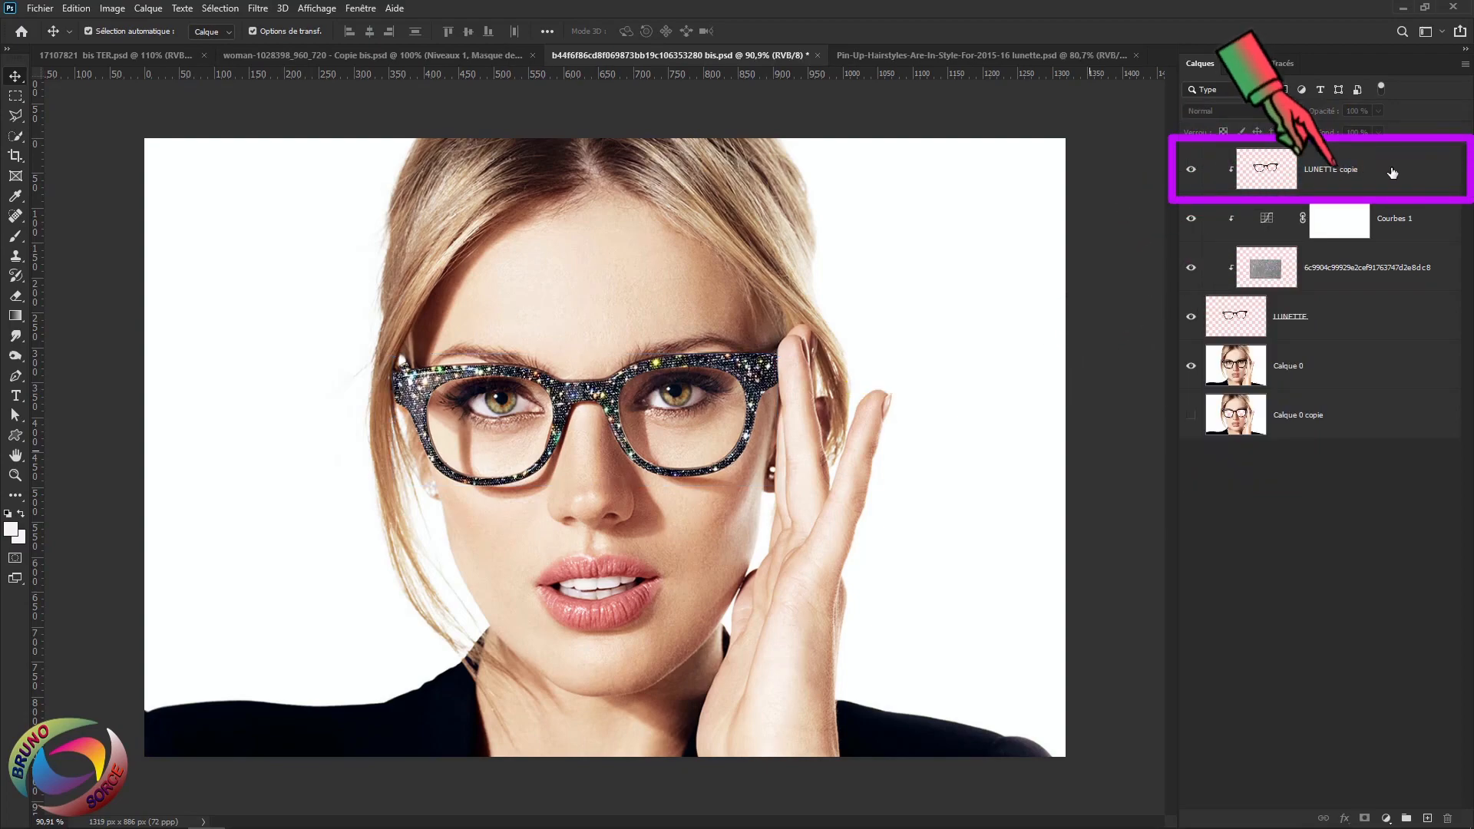
Add a second Curves adjustment layer above LUNETTE copie and clip it to the layers below
left_click(1392, 173)
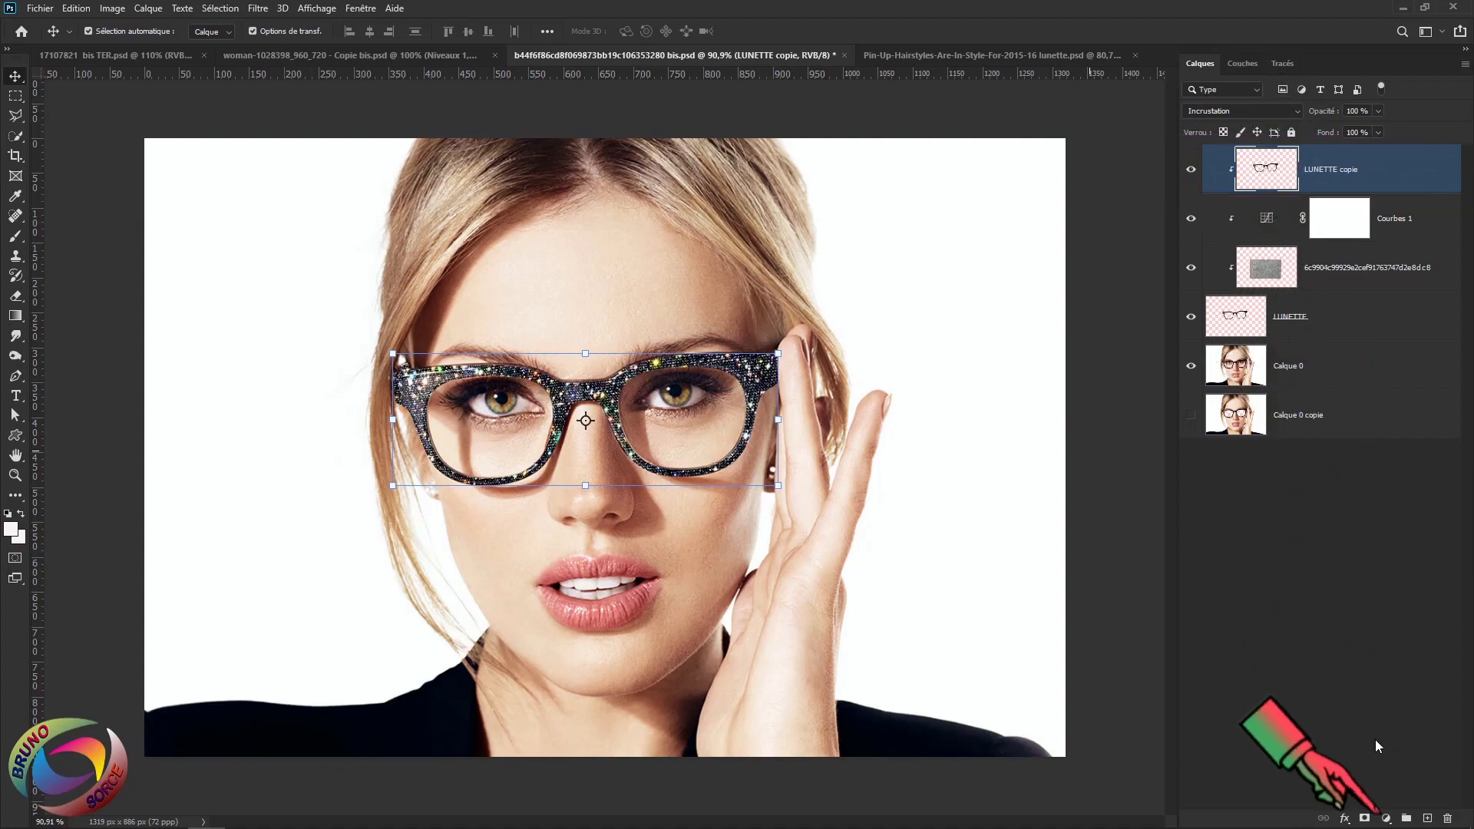
left_click(1386, 818)
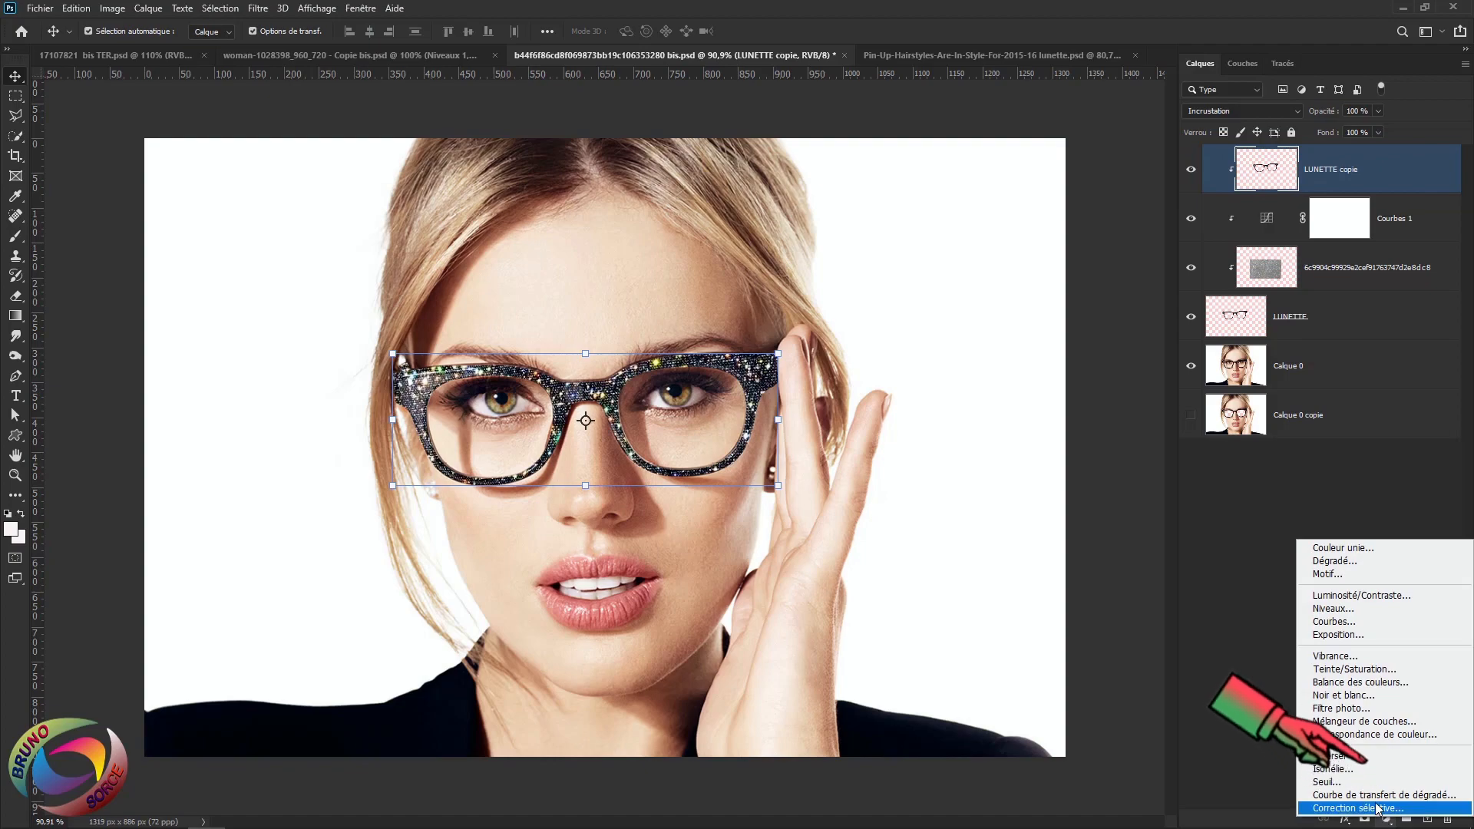
left_click(1329, 623)
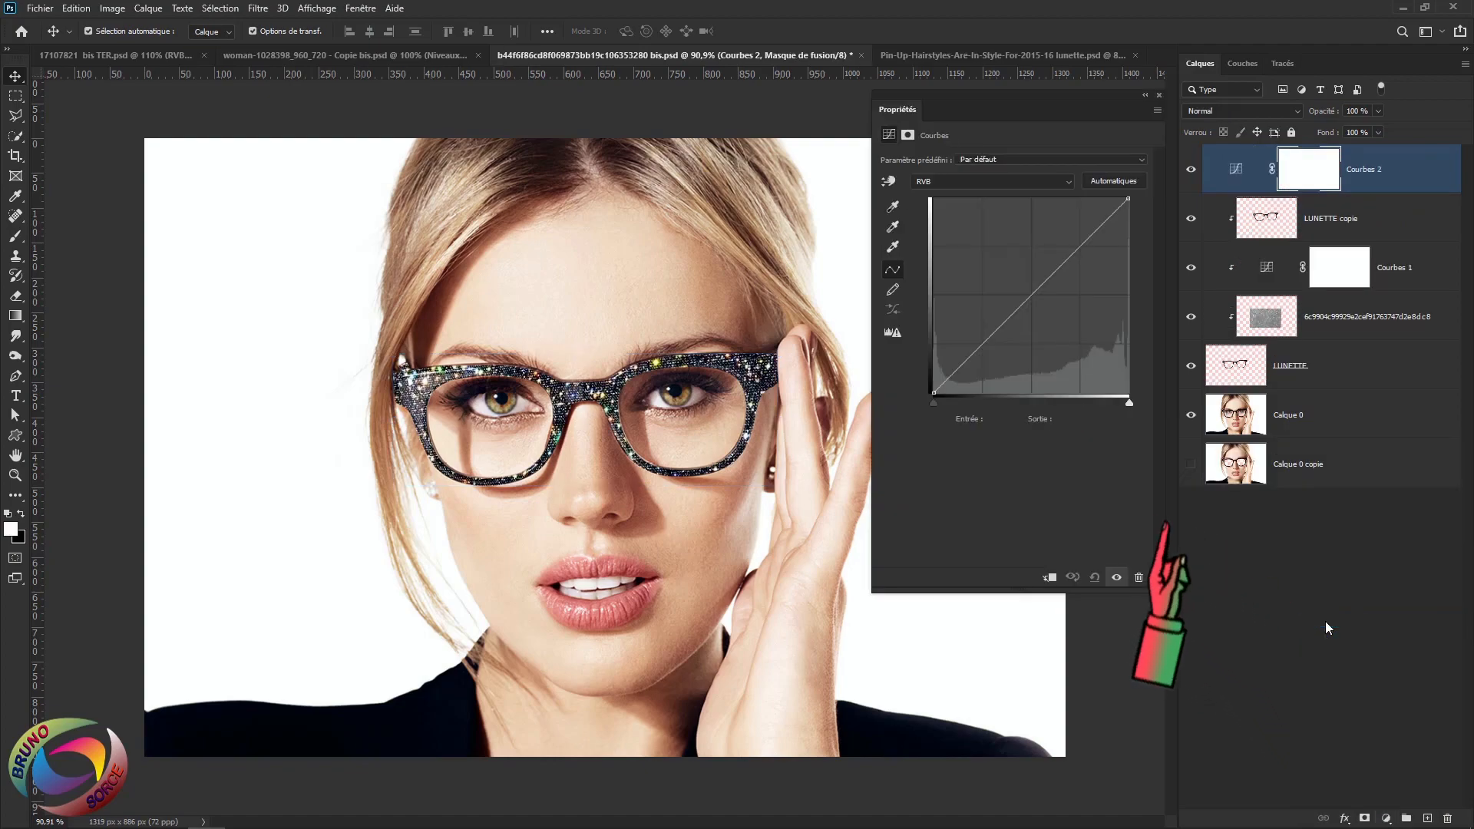
left_click(1052, 578)
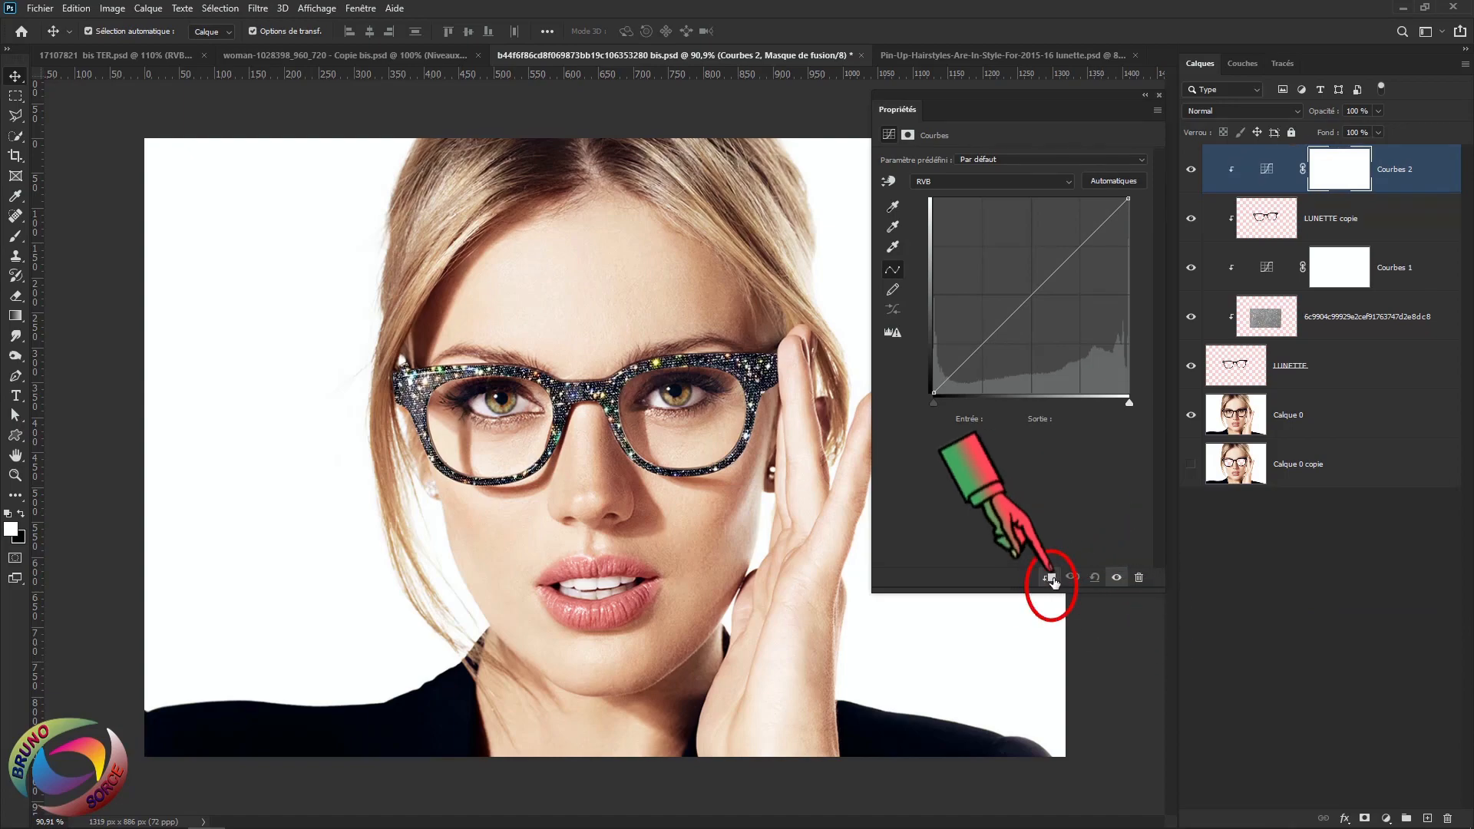
Shape an S-curve on Courbes 2, lowering the shadows with a point at input 75, output 52 and raising the highlights
left_click(985, 344)
left_click_drag(985, 344, 991, 353)
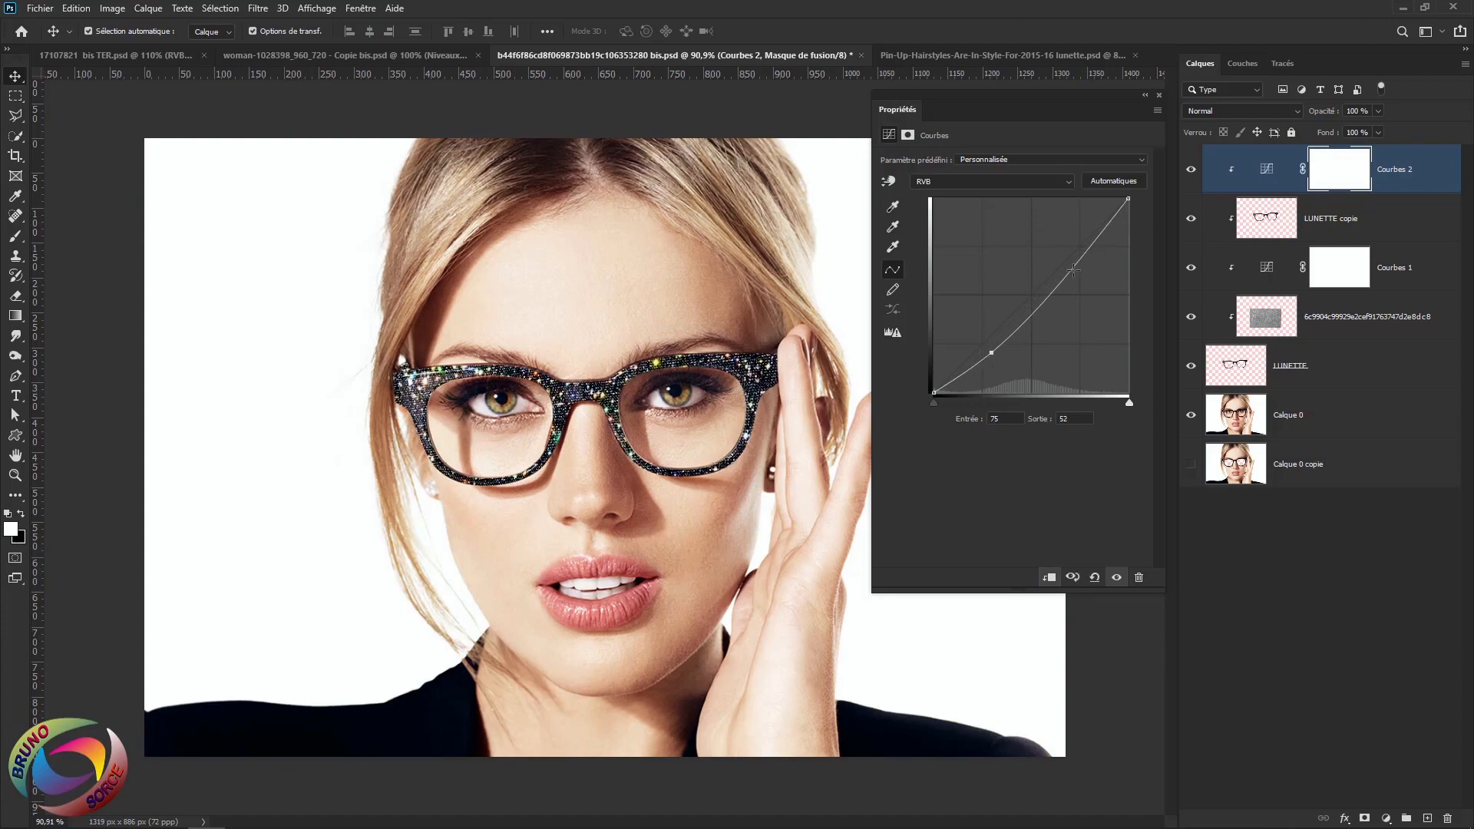
left_click_drag(1076, 266, 1068, 258)
left_click(1159, 95)
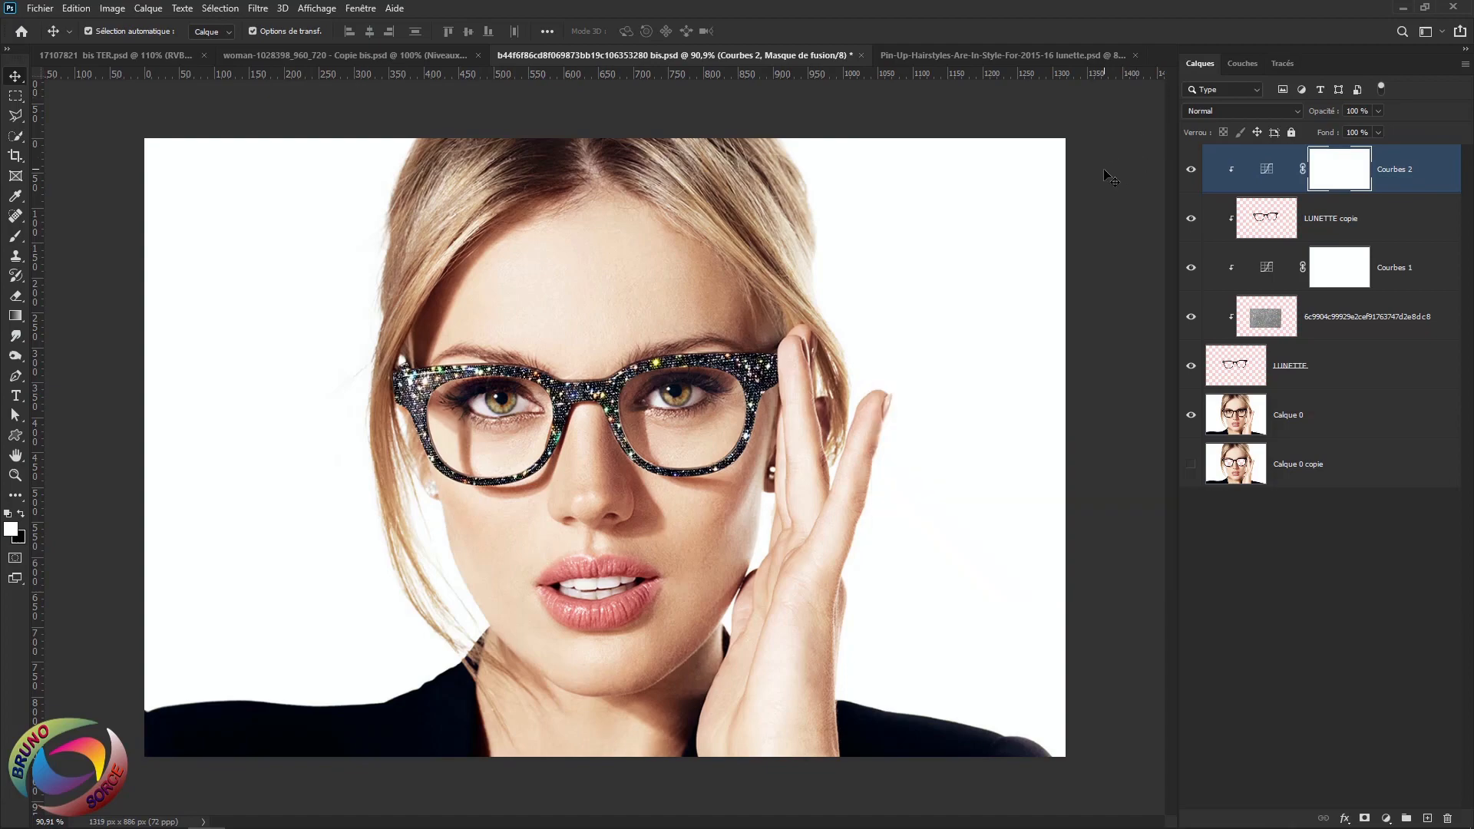
Add an inner shadow layer style to the LUNETTE layer with the Incrustation blending mode
left_click(1348, 371)
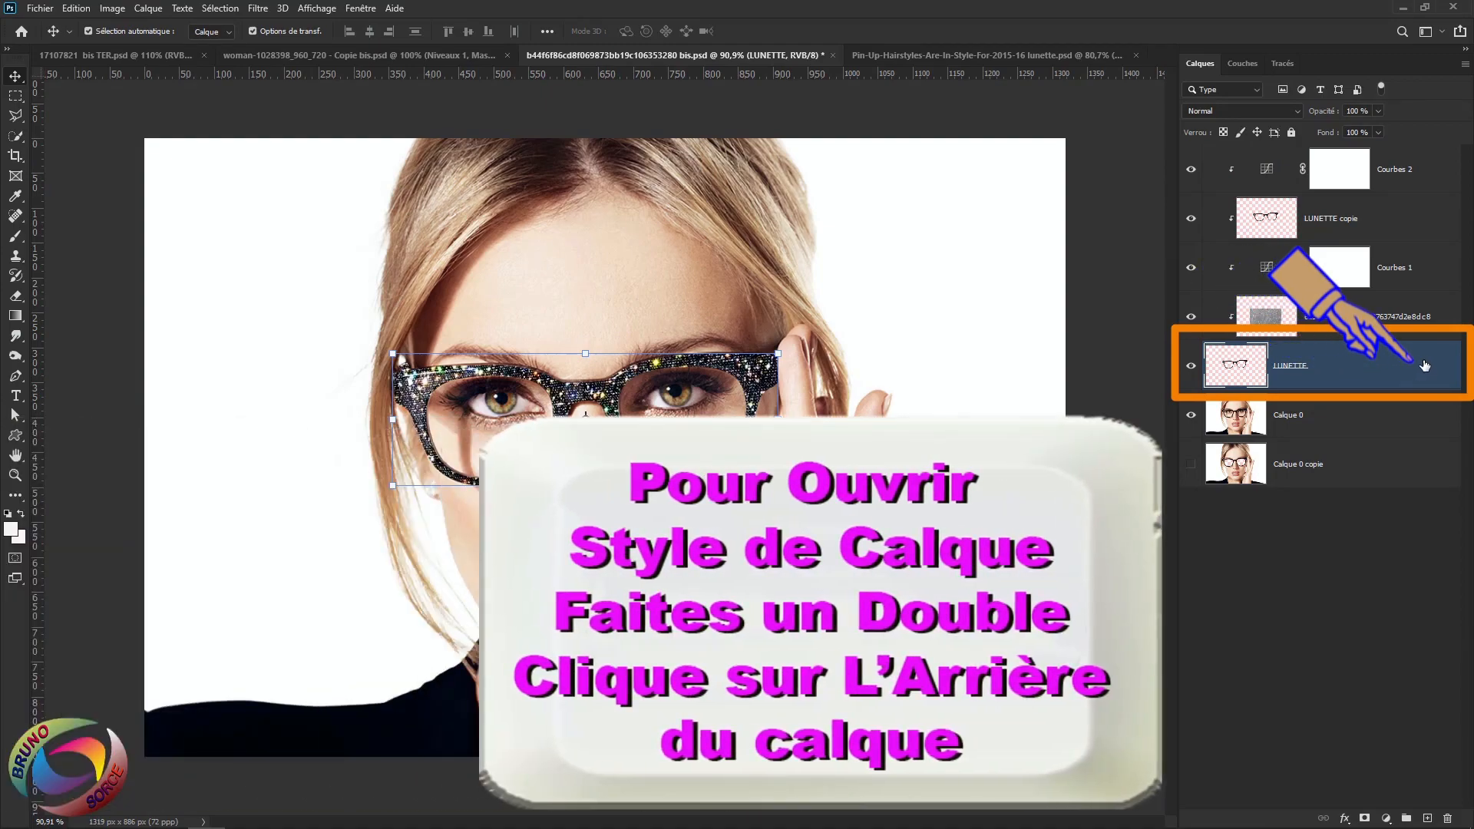
double_click(1424, 365)
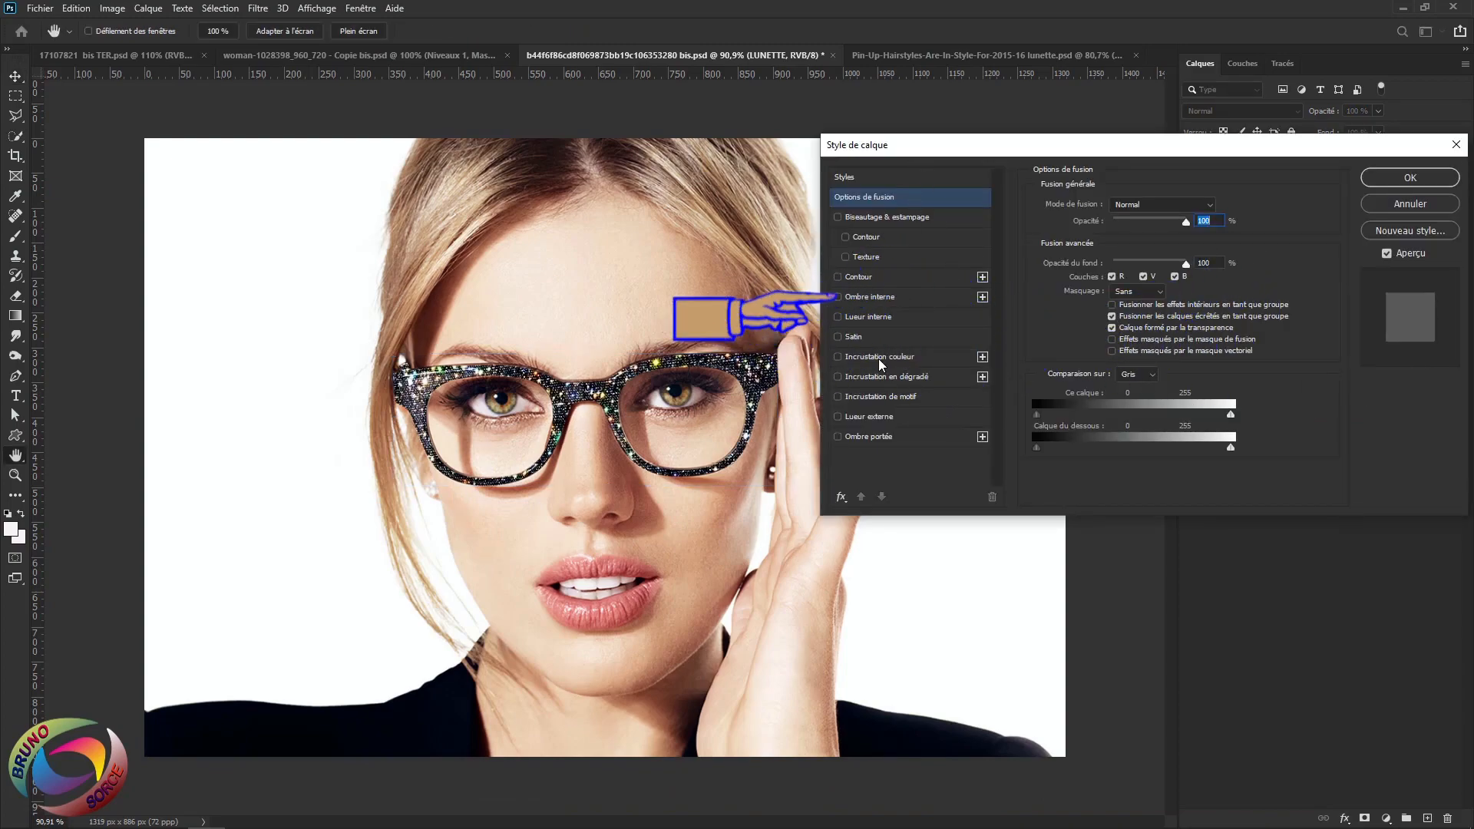
left_click(869, 298)
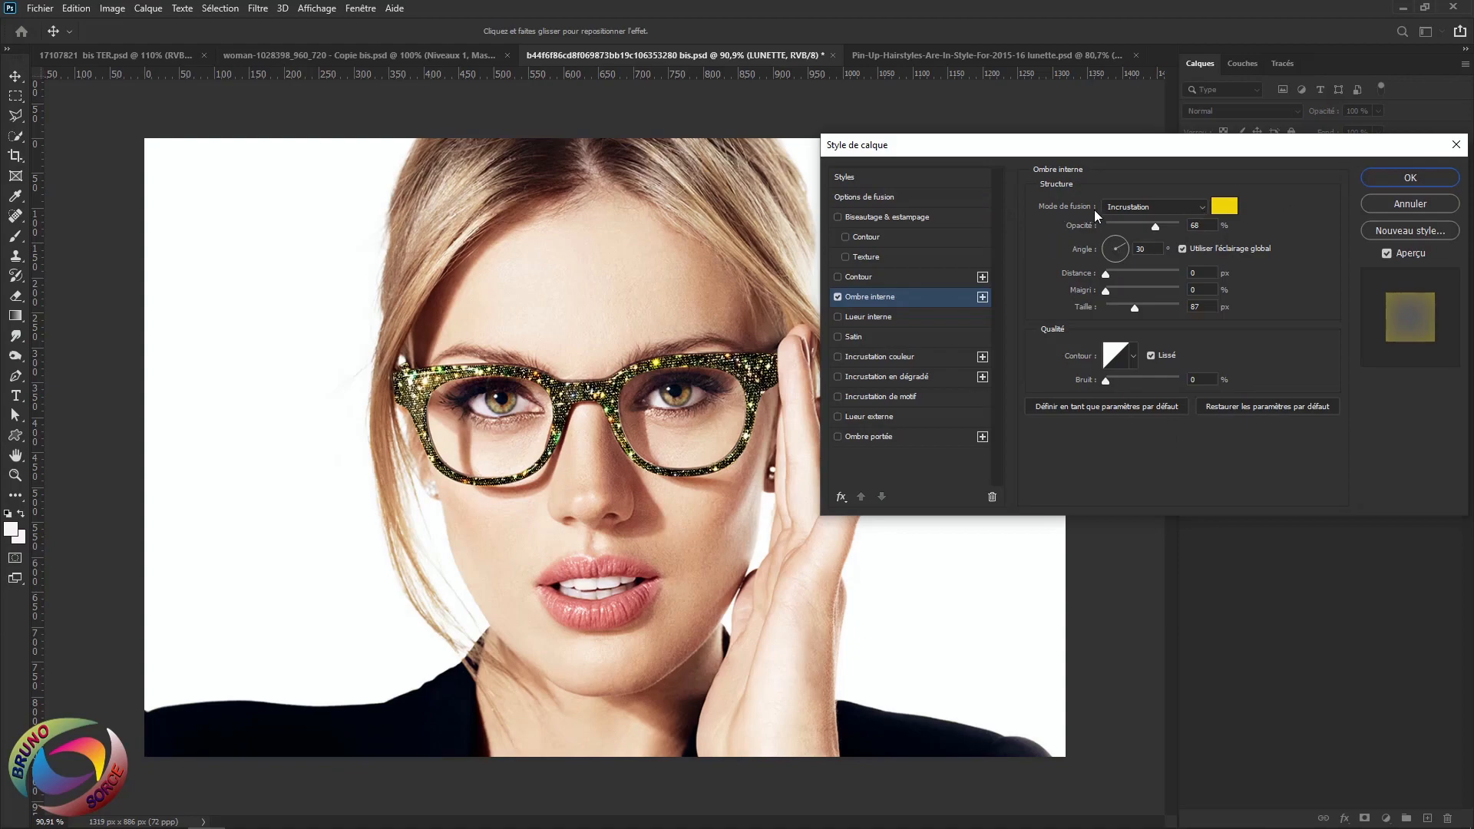
left_click(1157, 210)
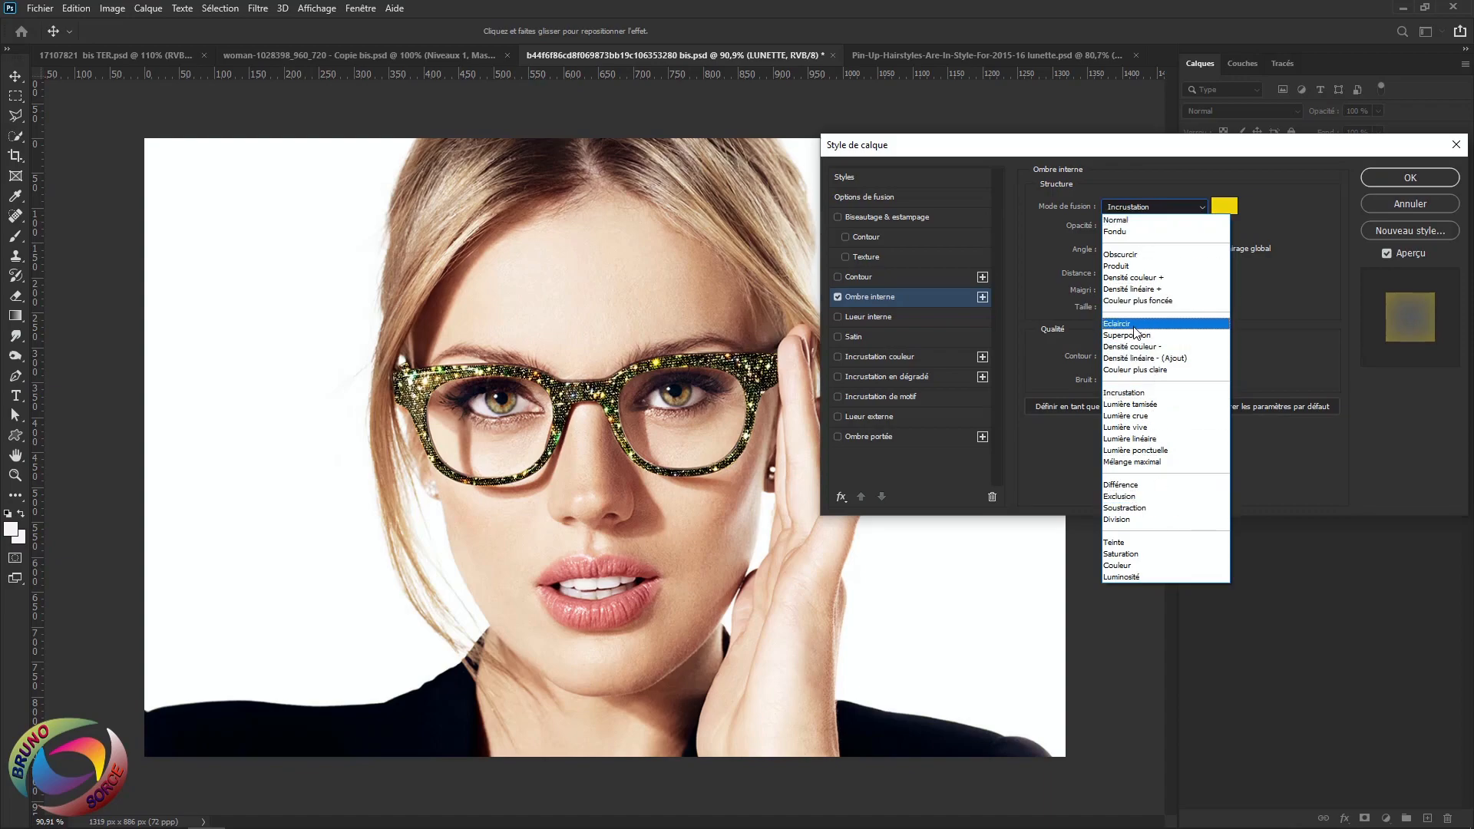
left_click(1132, 393)
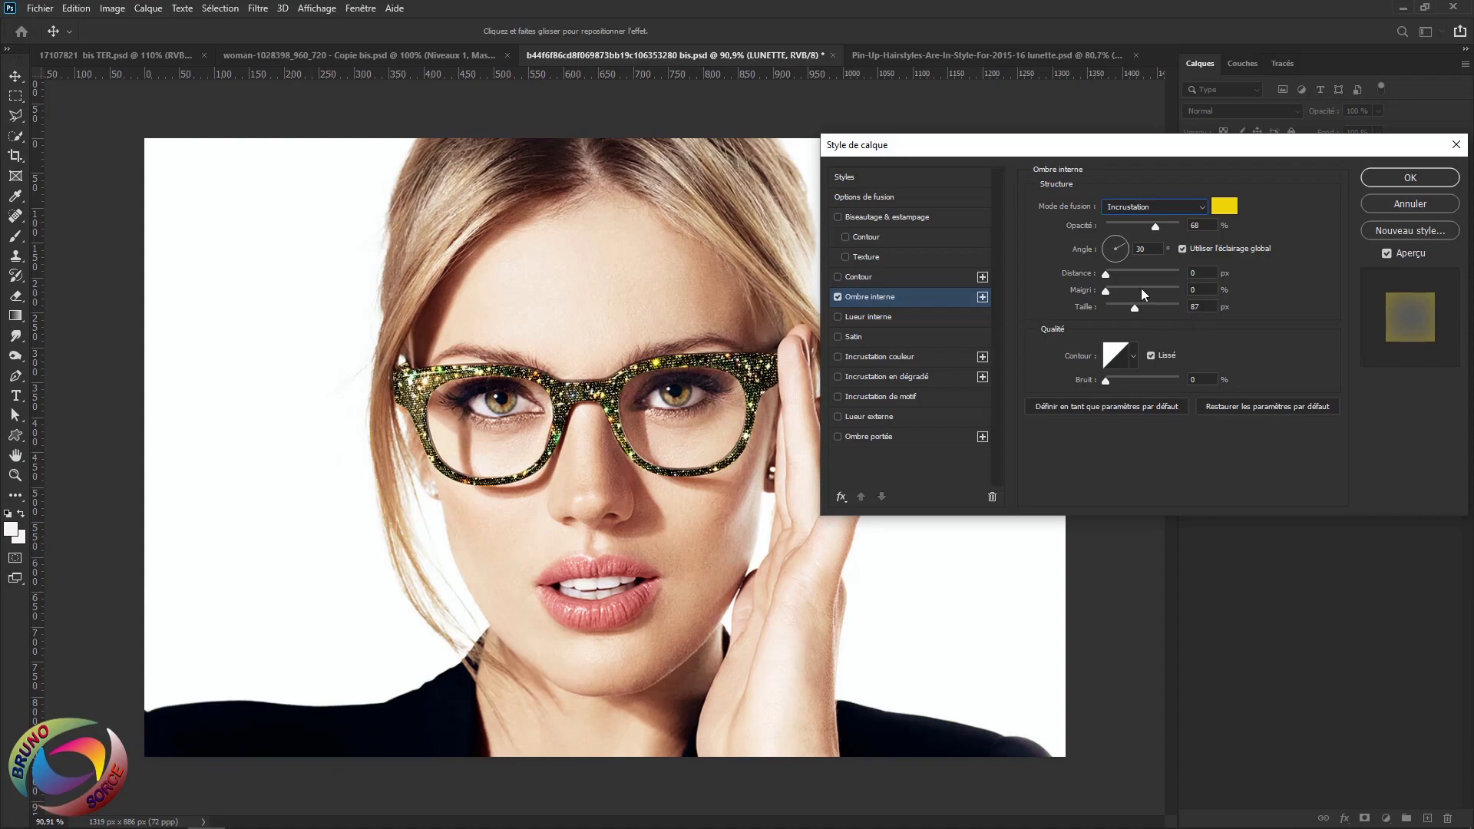
Try bright green (0df60d) as the inner shadow's color
left_click(1225, 208)
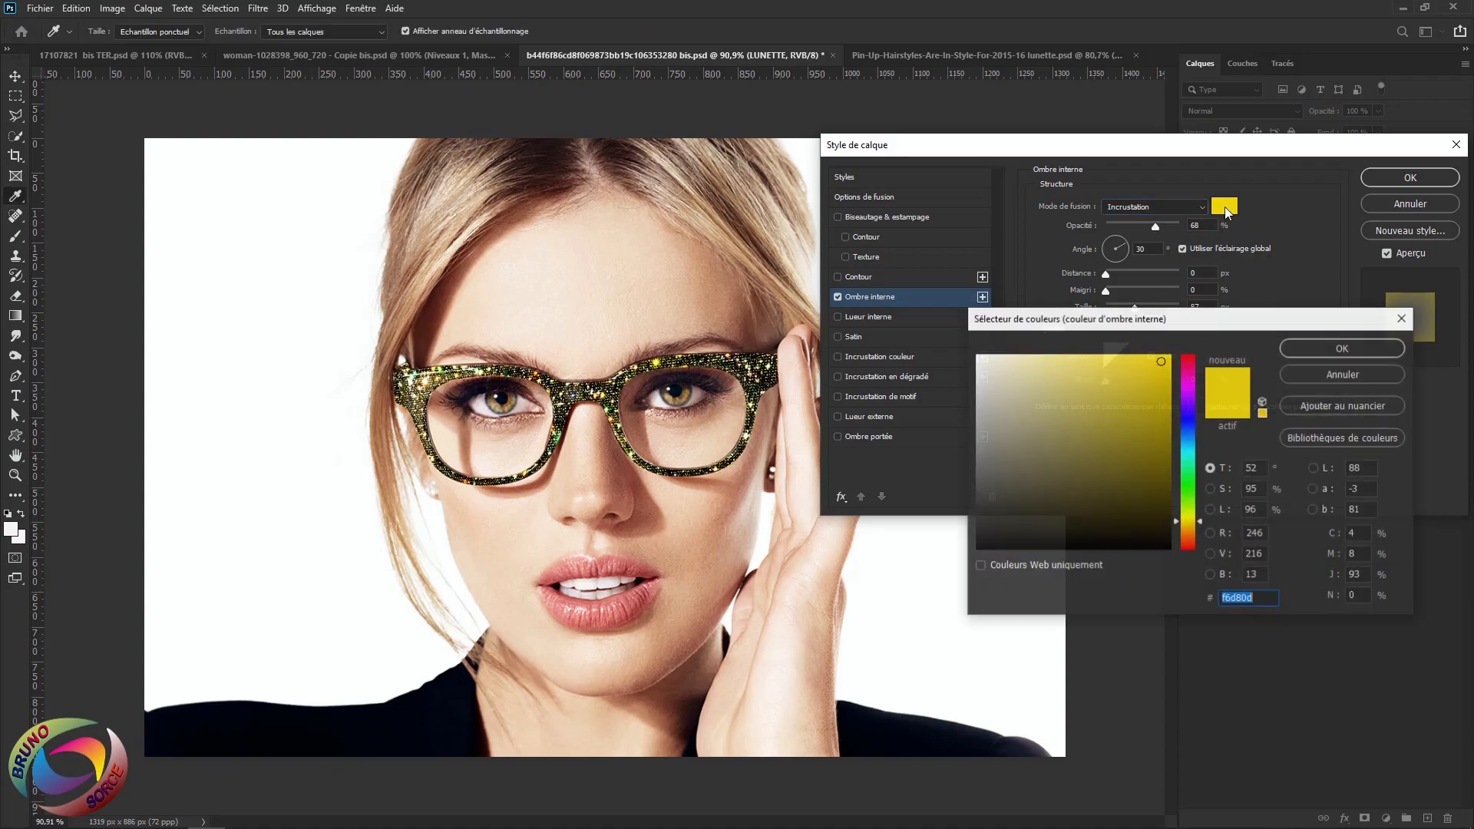
left_click(1186, 393)
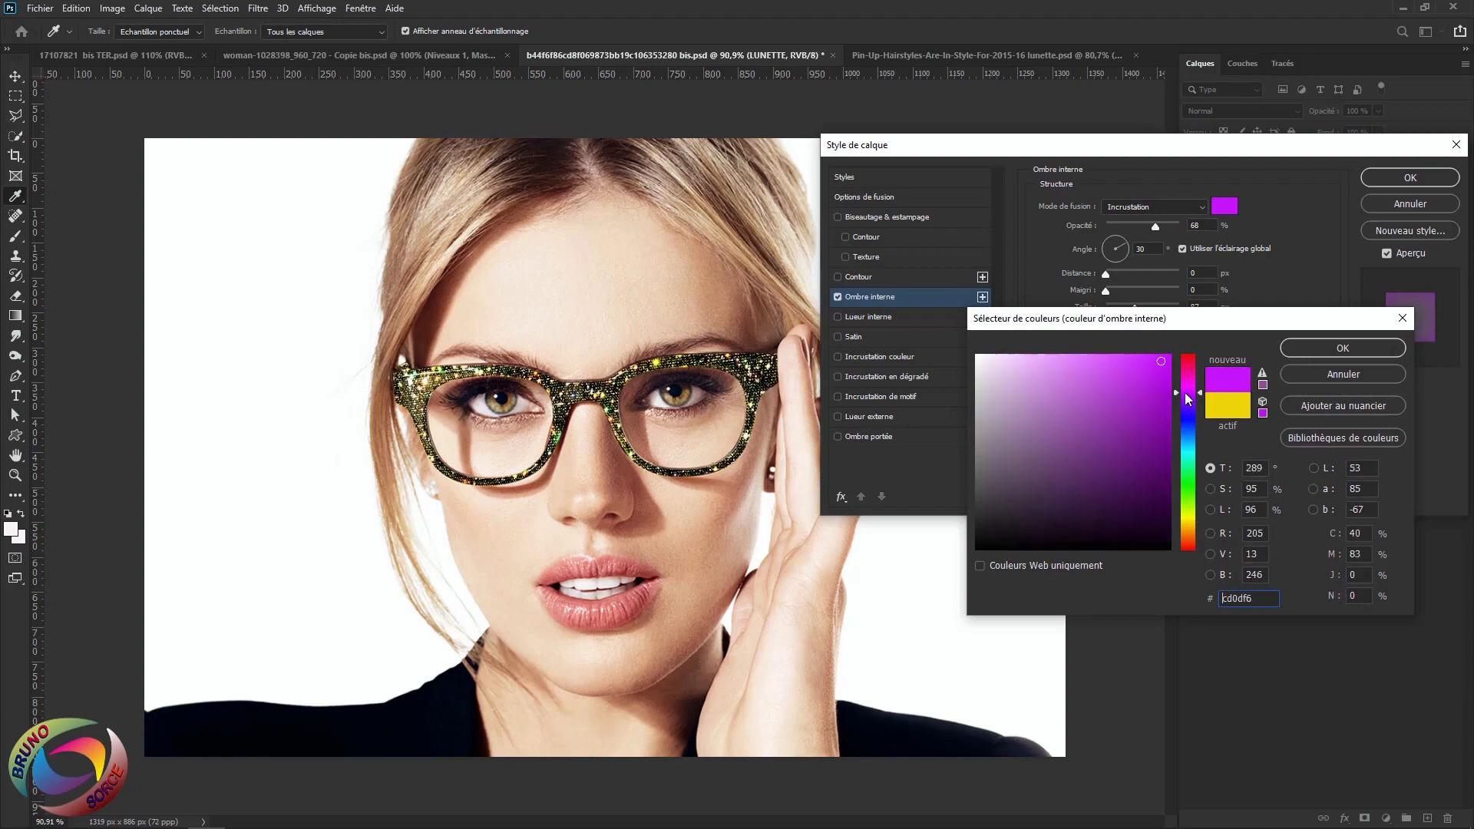
left_click(1187, 485)
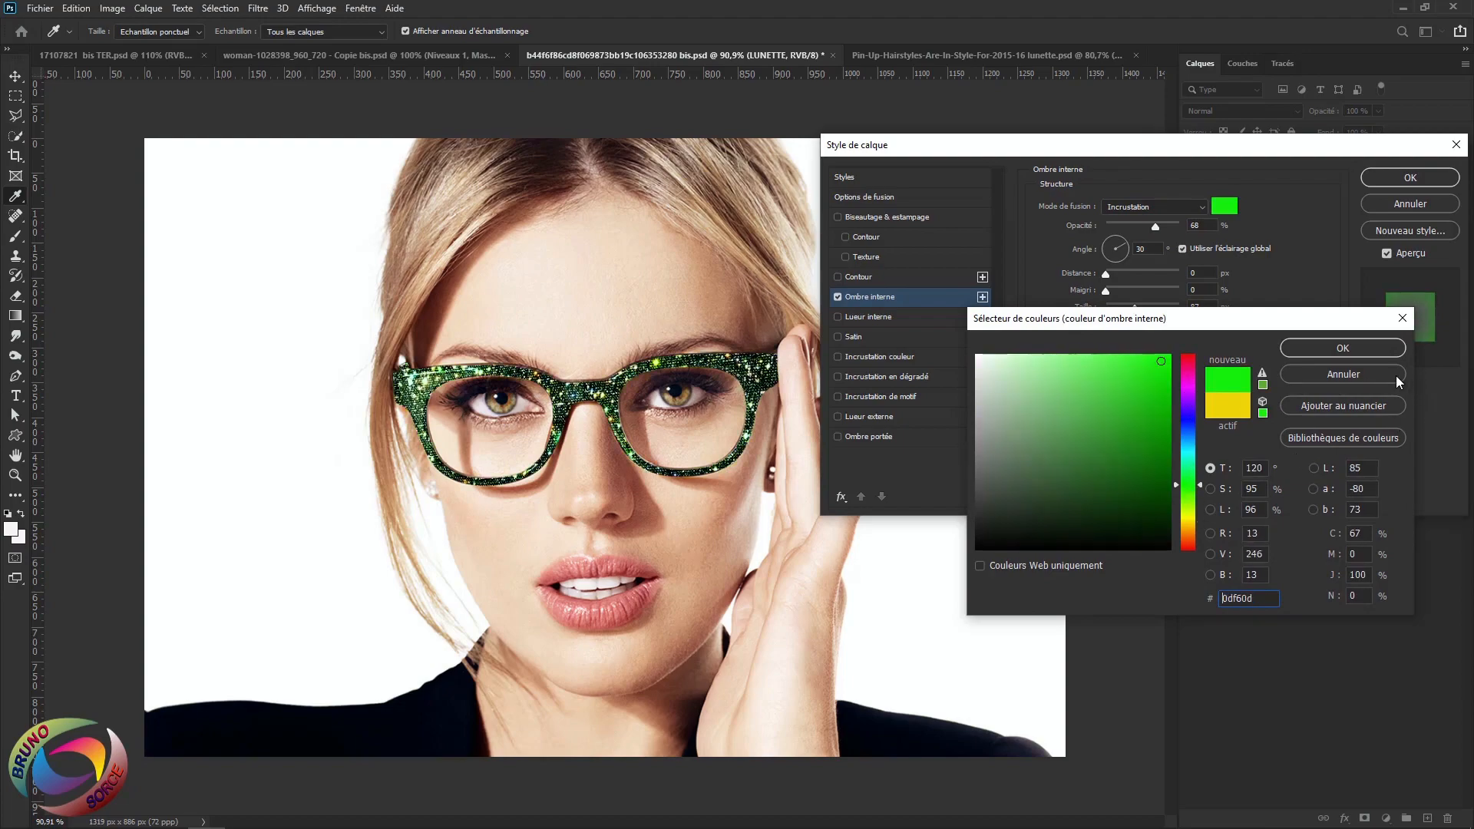
left_click(1337, 352)
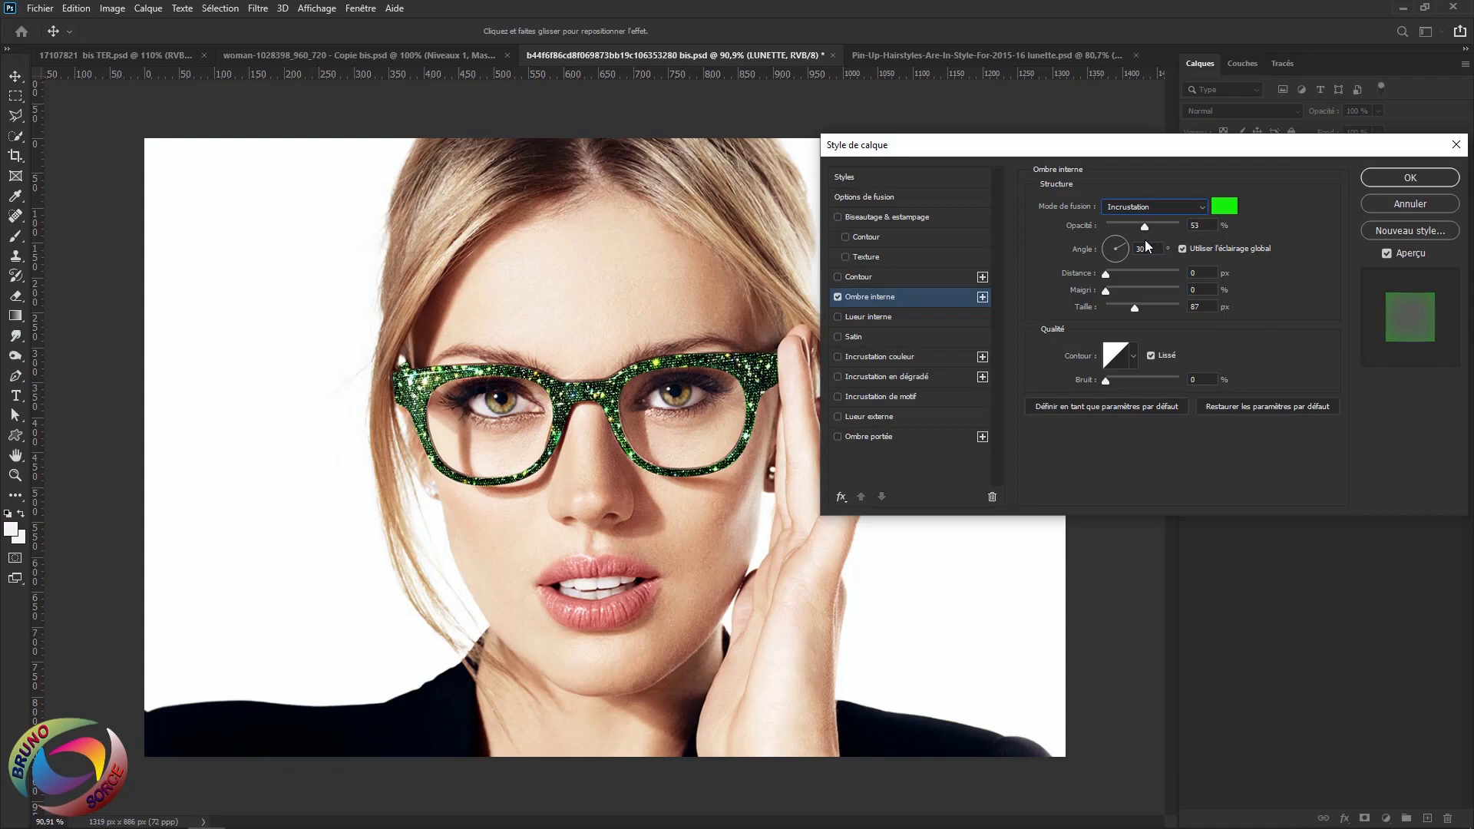
Set the inner shadow's opacity to 53% and its size to 65 px
key("Tab")
left_click_drag(1195, 320, 1099, 316)
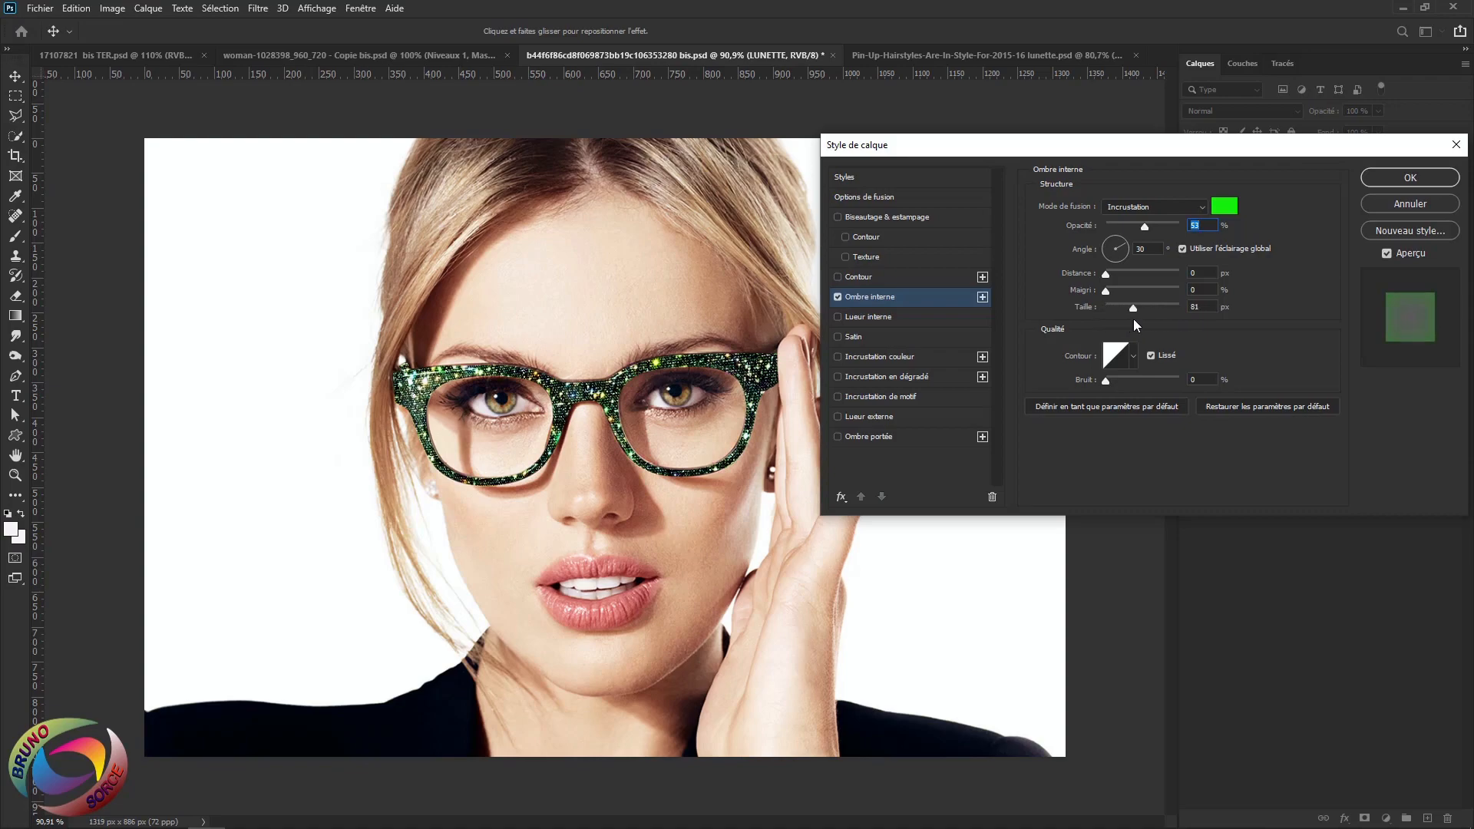
left_click_drag(1128, 317, 1130, 318)
Set the inner shadow's color to yellow (f6e80d) and apply the layer style to LUNETTE
left_click(1224, 206)
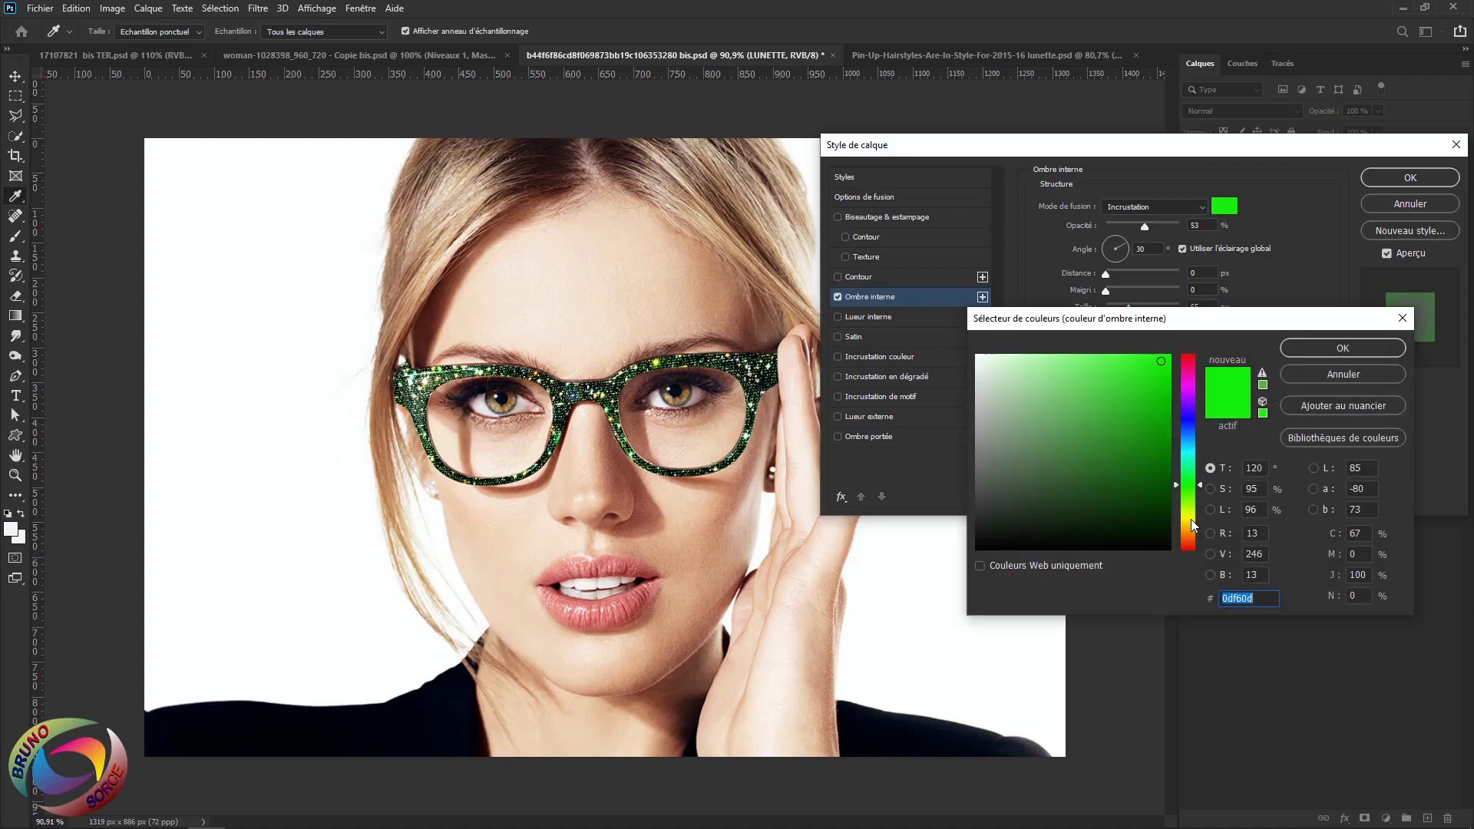
left_click(1191, 520)
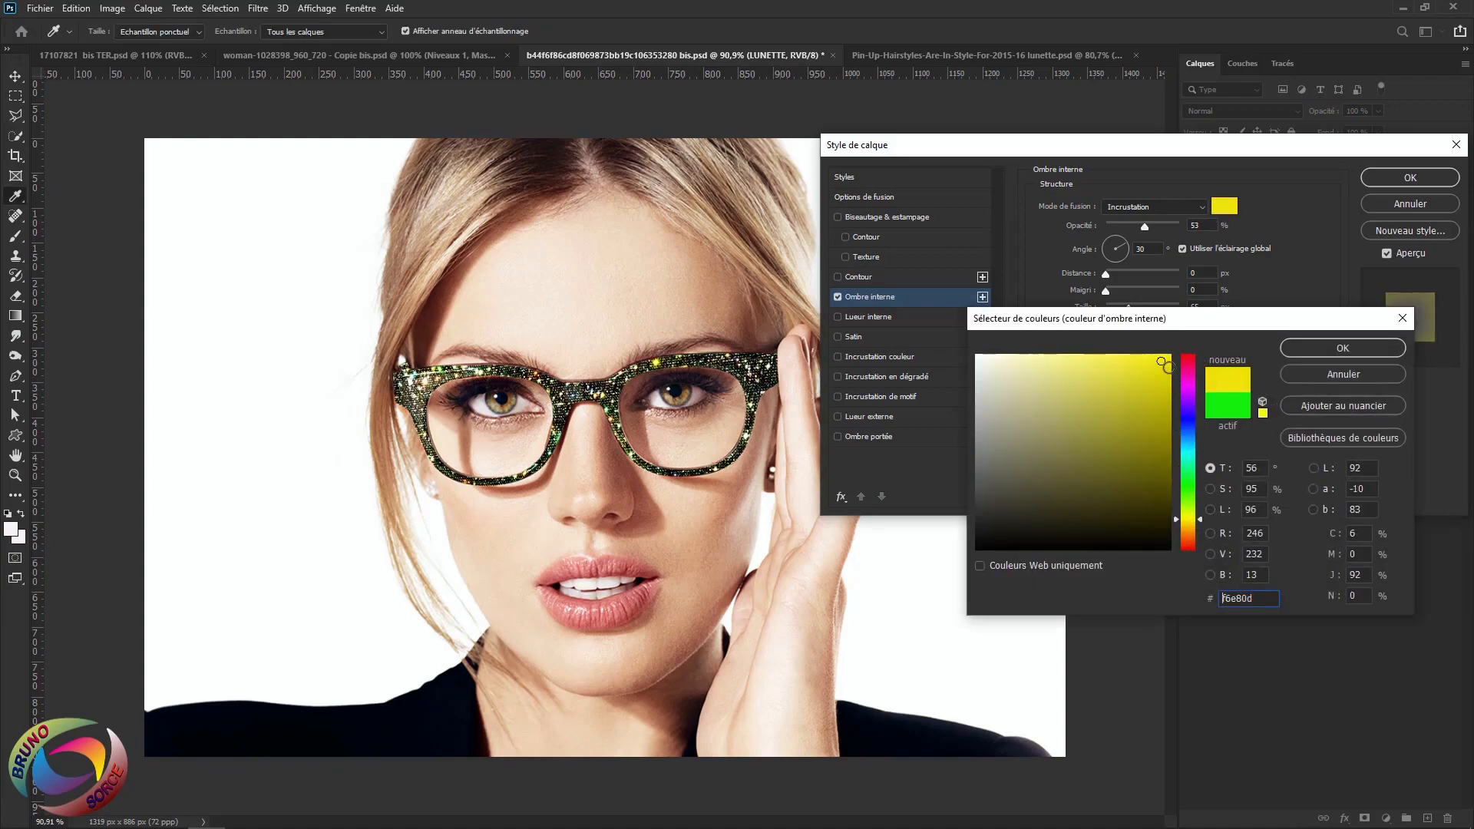
left_click(1325, 350)
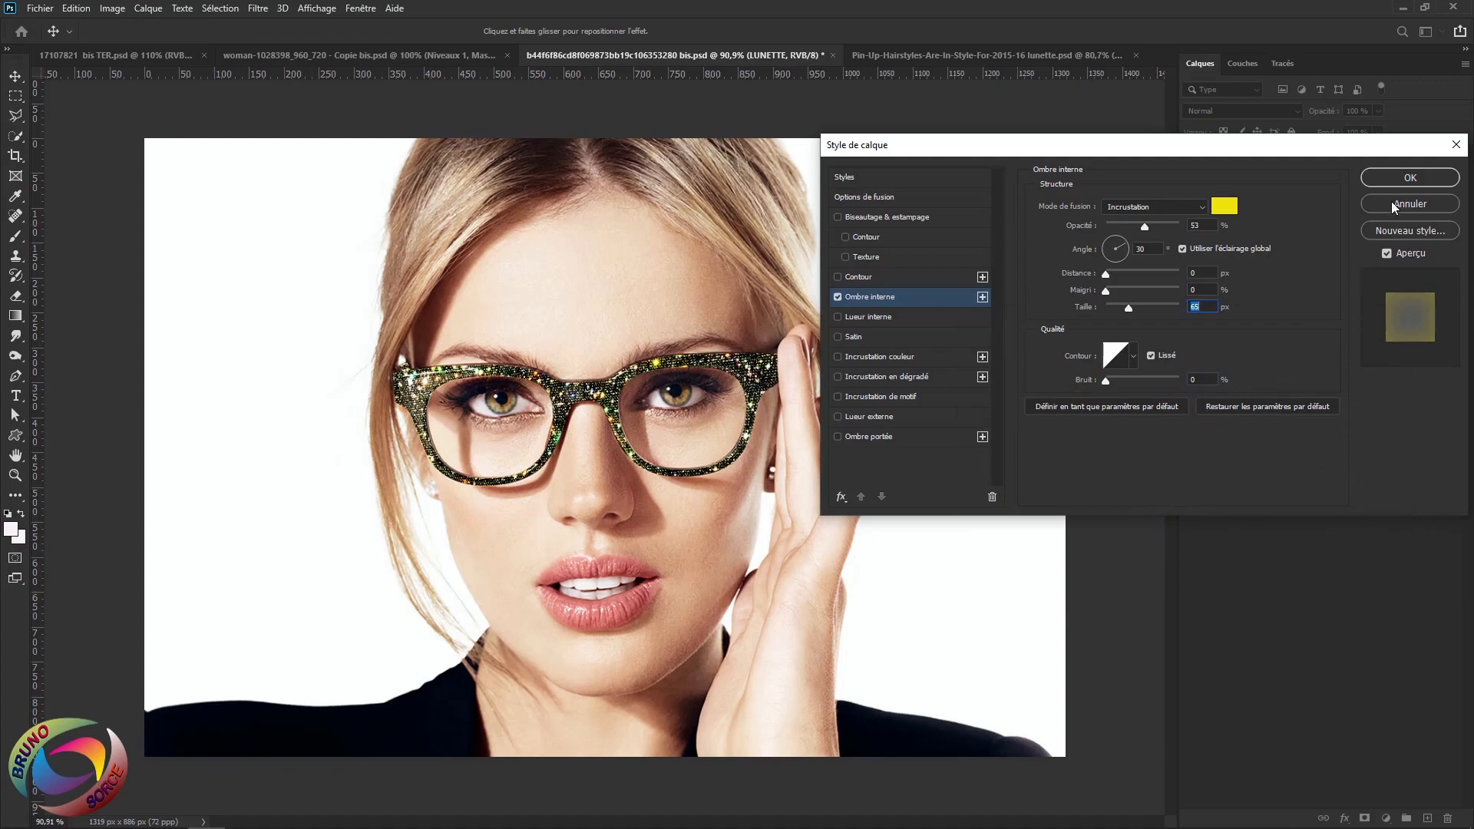
left_click(1408, 177)
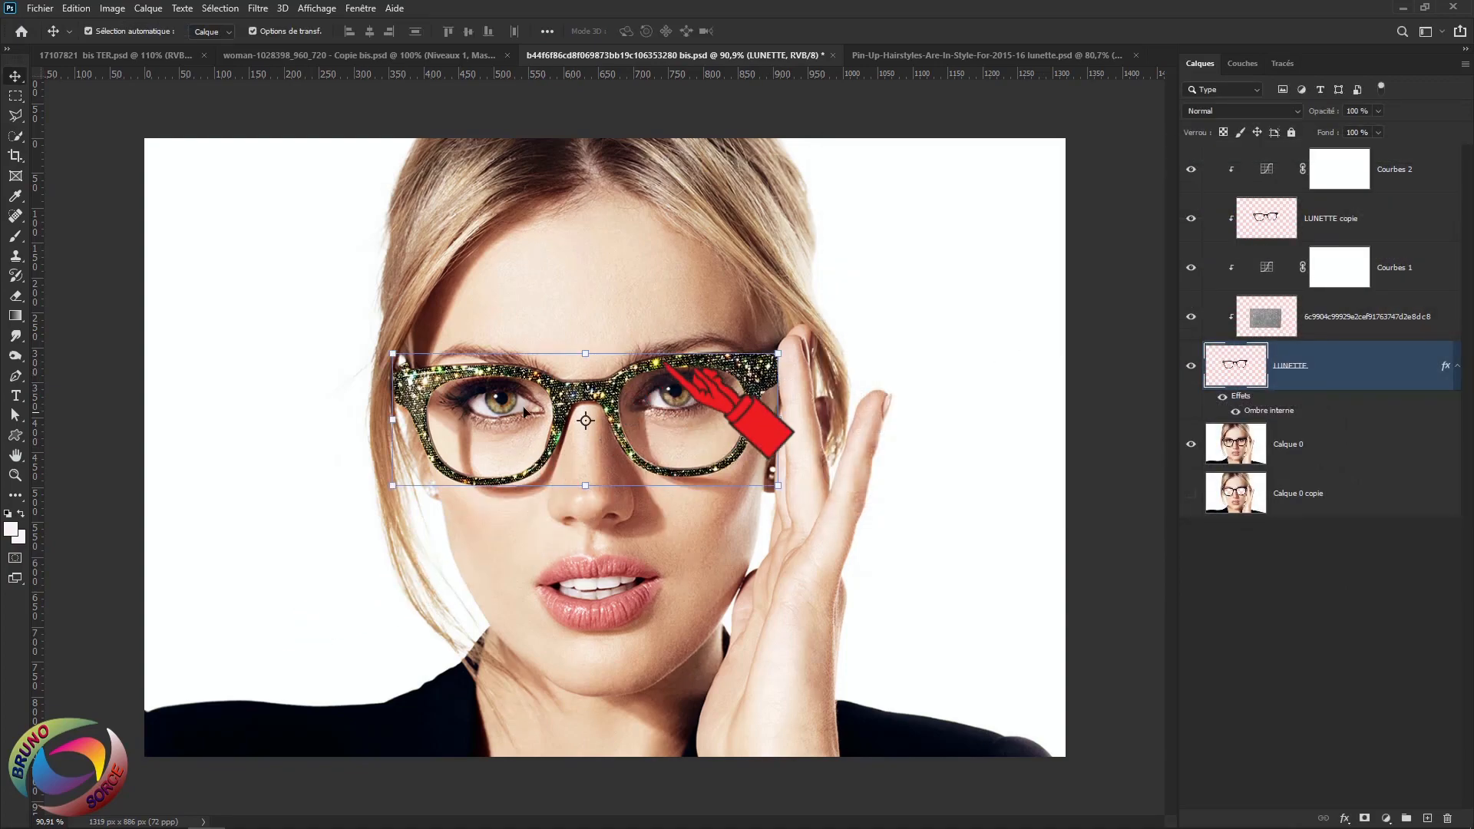
Place the 38995702-vector-star-sun-with-lens-flare-on-dark-background image as an embedded layer above Courbes 2
left_click(1423, 175)
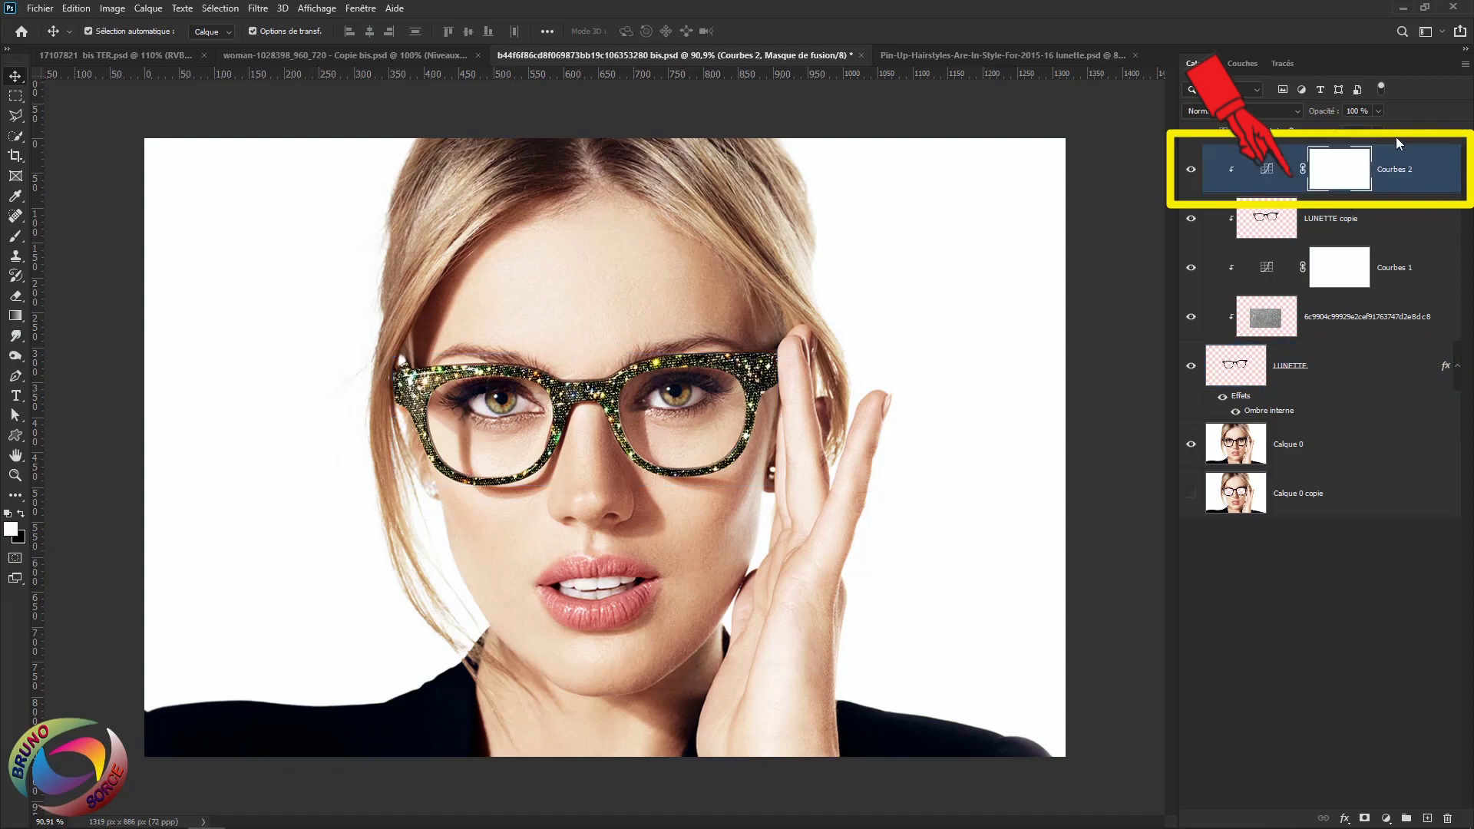
left_click(38, 9)
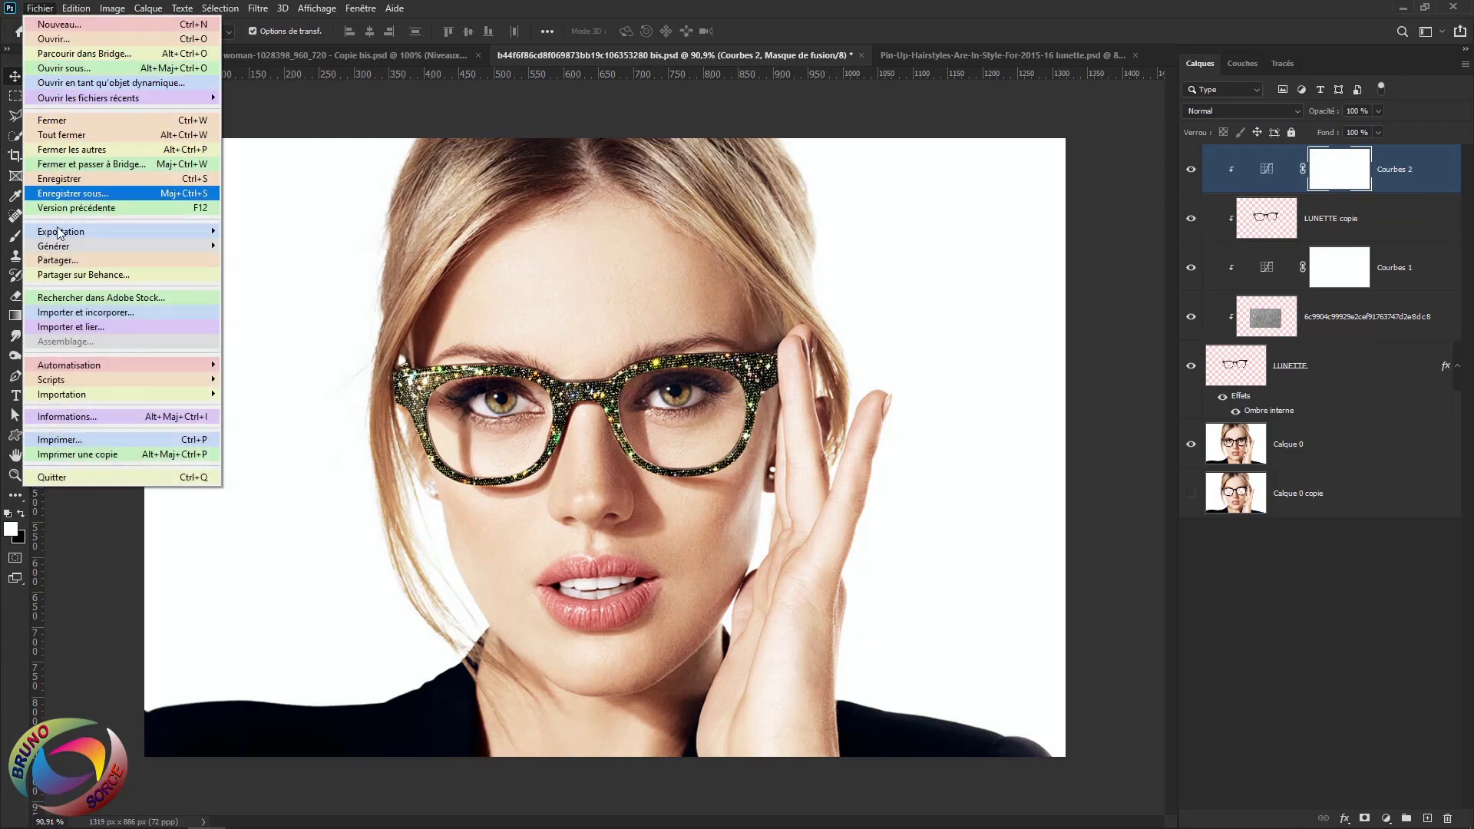
left_click(63, 317)
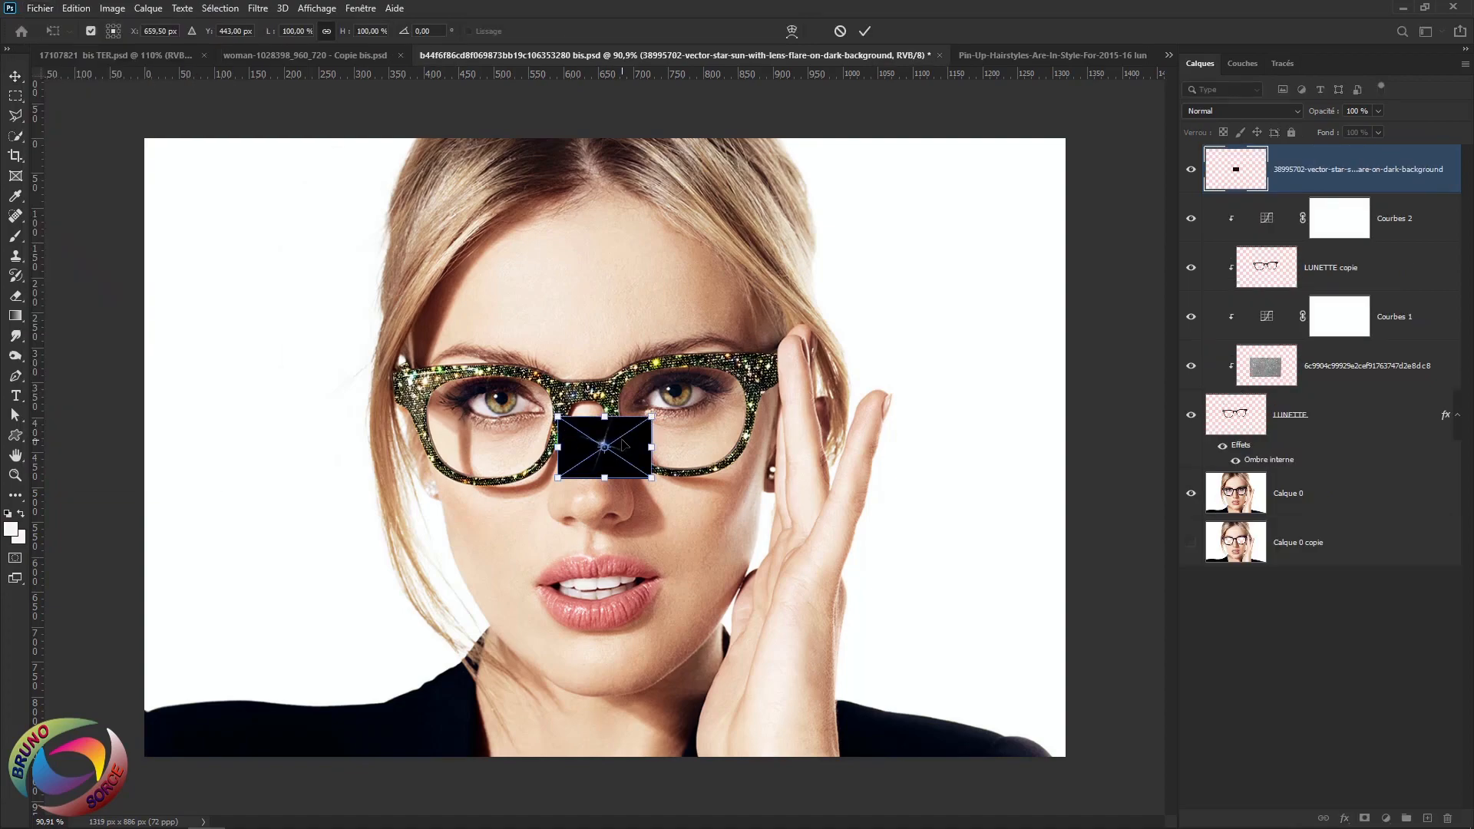
Set the star flare layer's blend mode to Superposition and position the flare on the upper rim of the right-hand lens
scroll(615, 447, "up", 3)
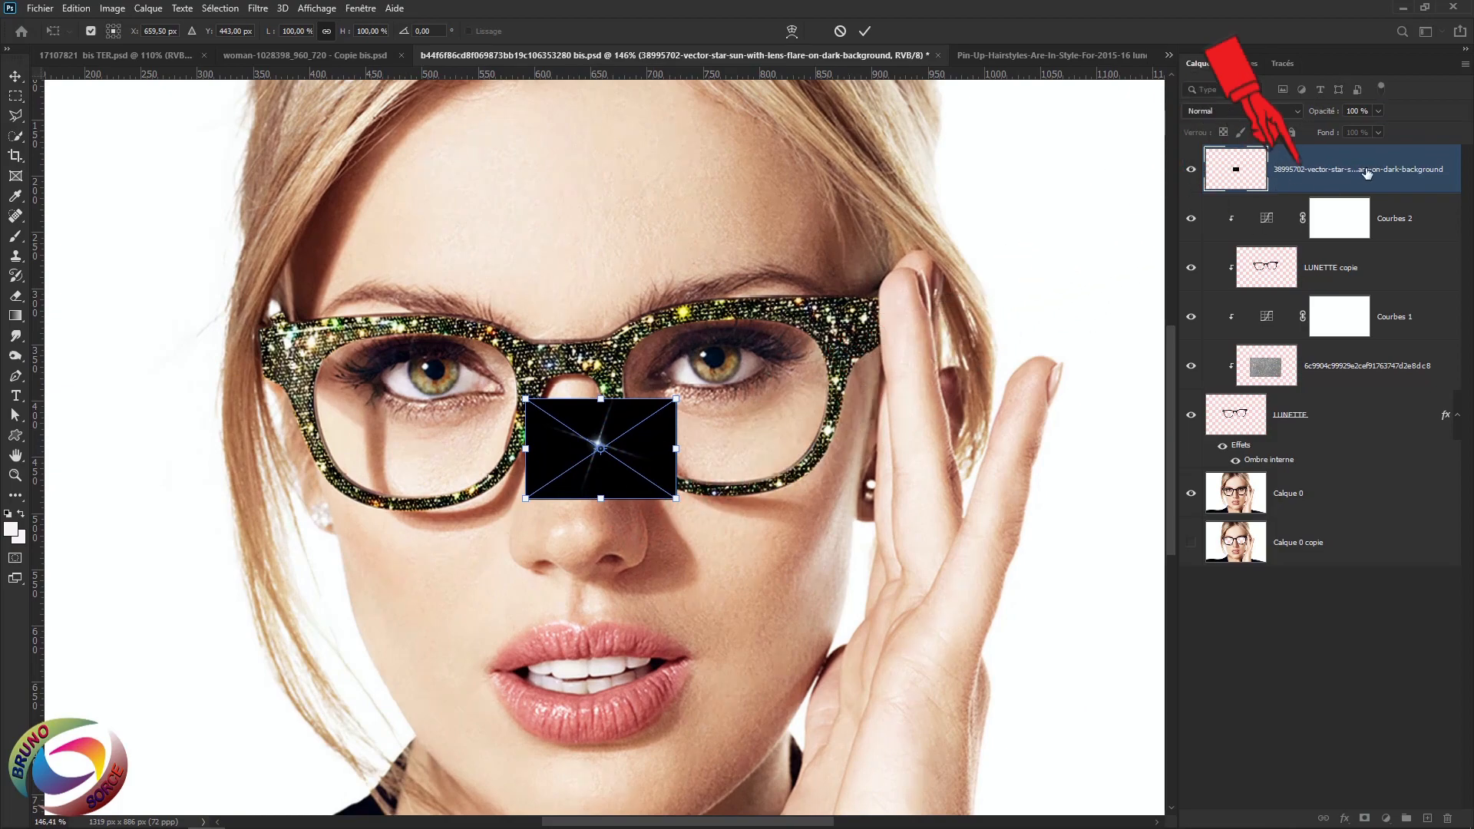
left_click(1241, 111)
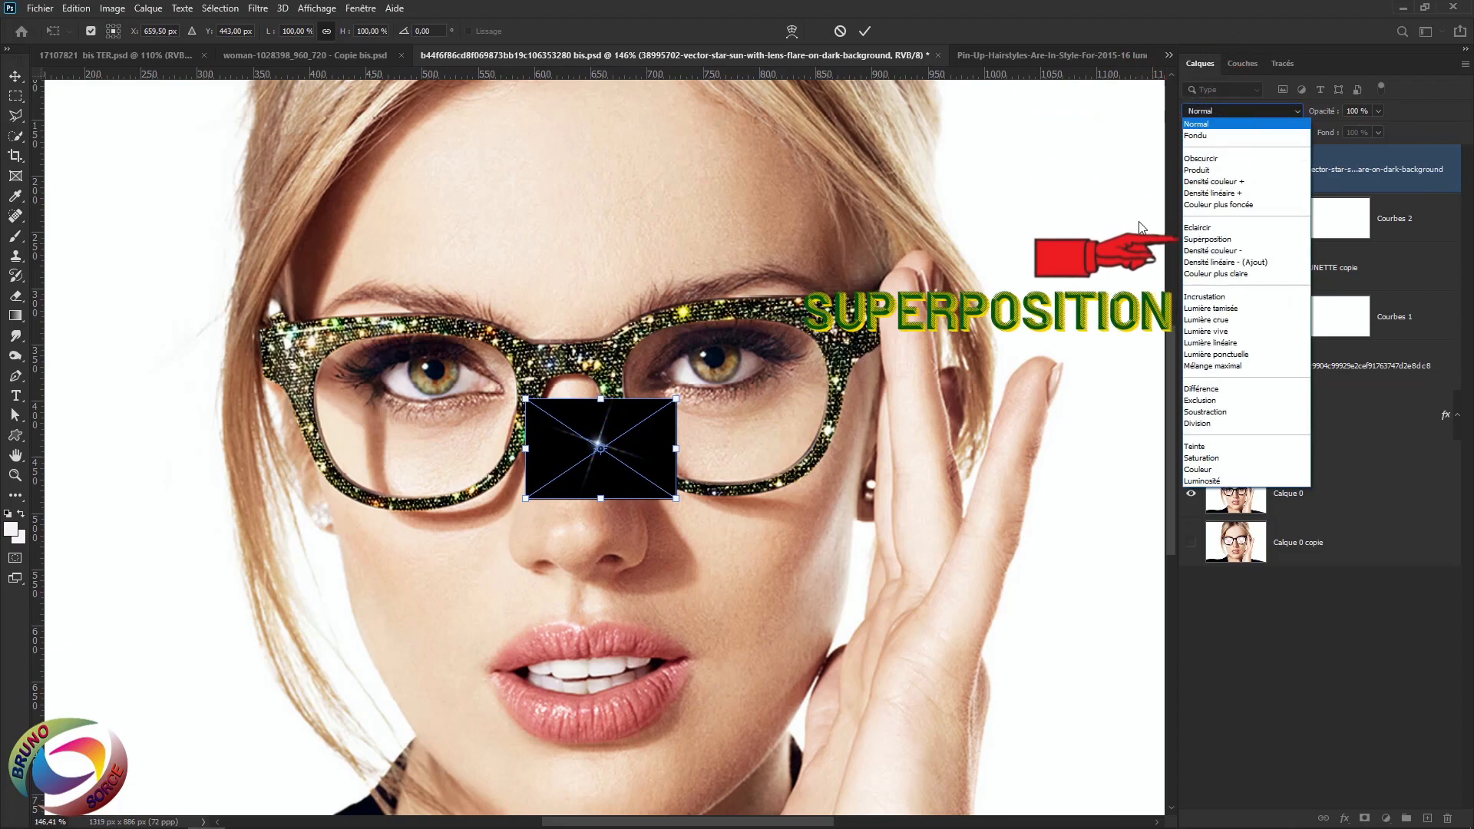
left_click(1196, 241)
left_click_drag(598, 446, 684, 308)
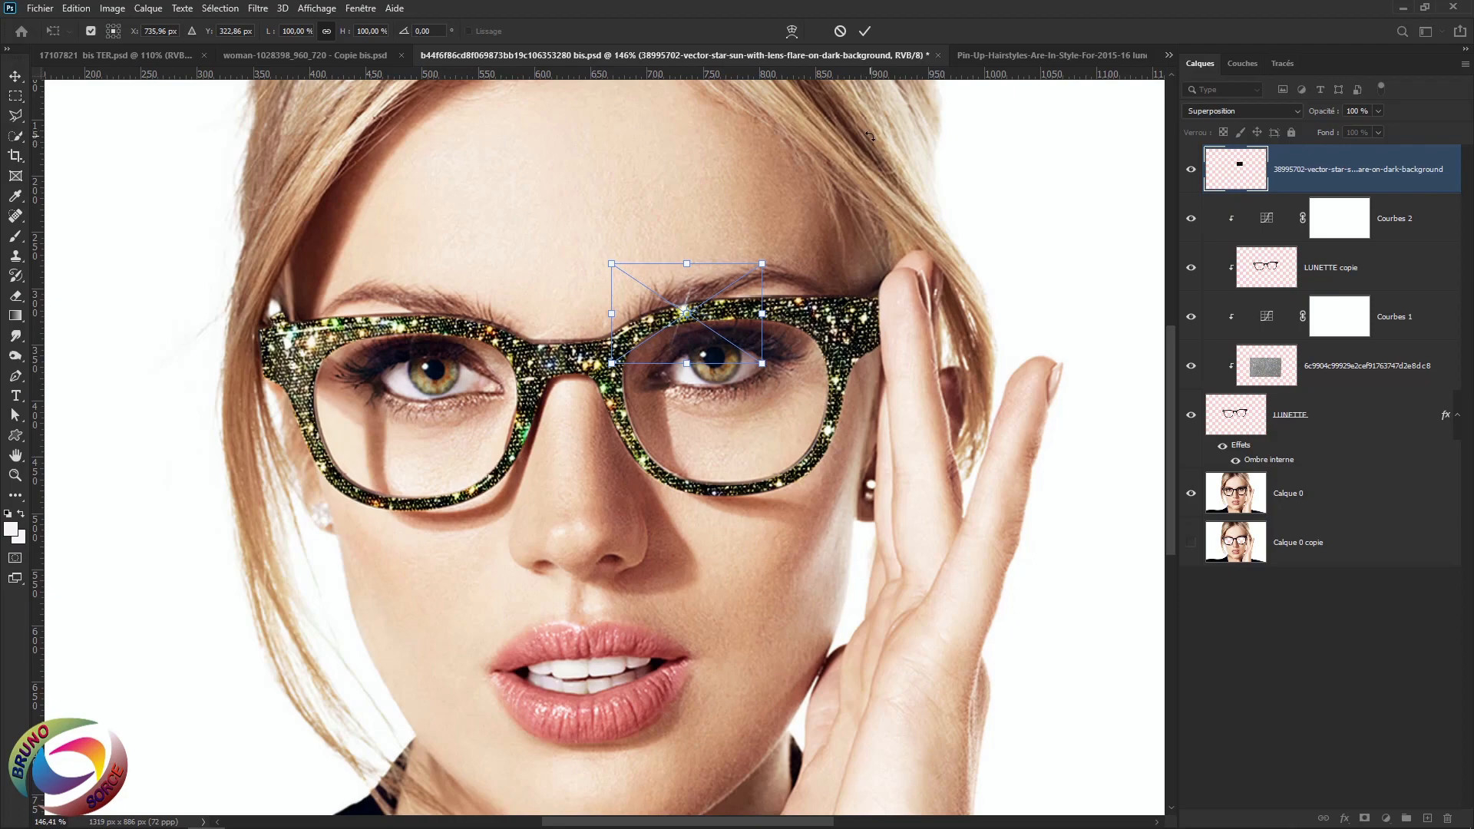
key("Return")
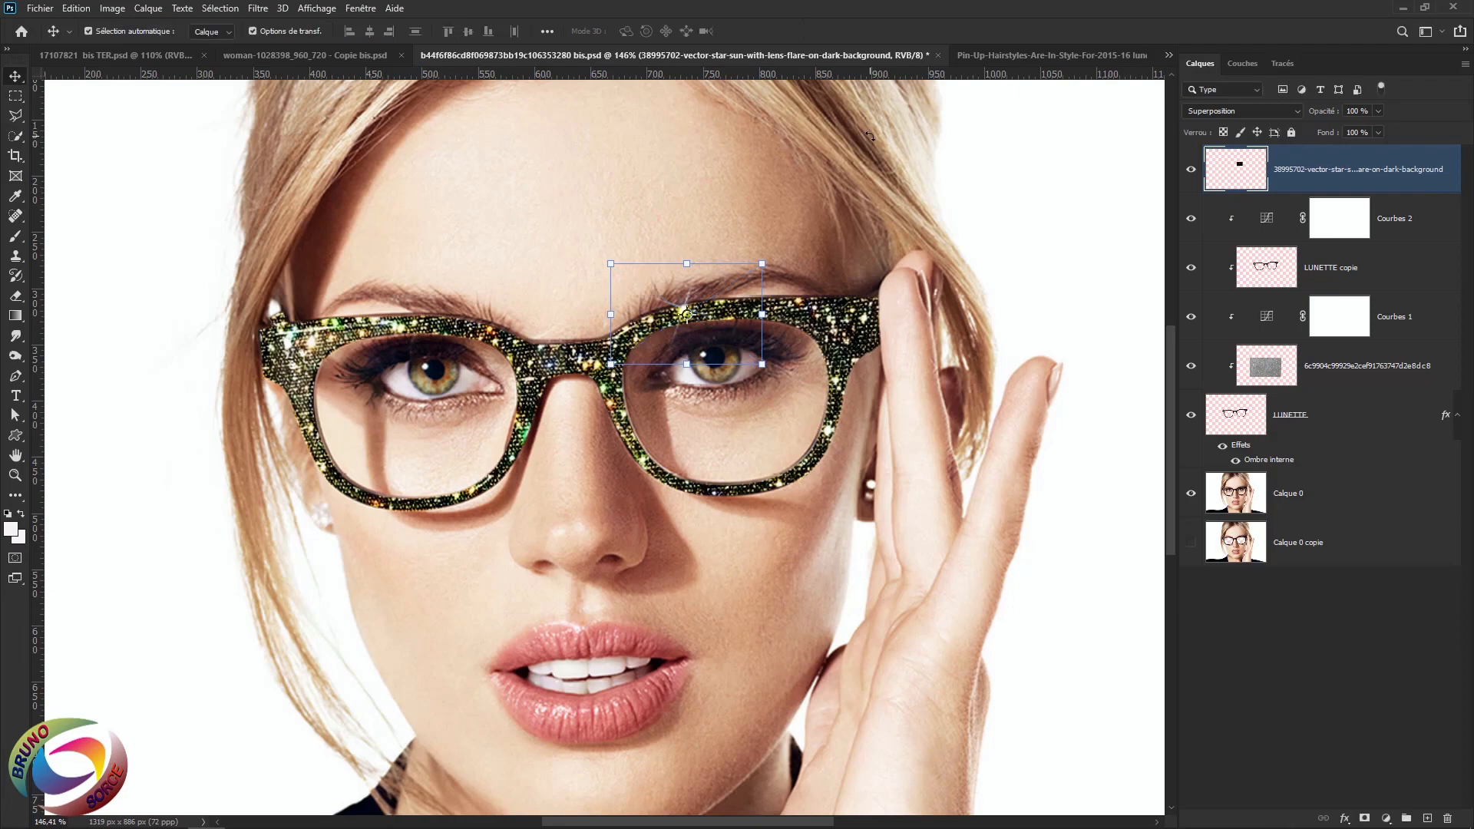
Place star flare copies on the right-hand lens's lower outer rim and the frame's left upper corner, rotating the left copy -9.14°
left_click_drag(684, 314, 829, 432)
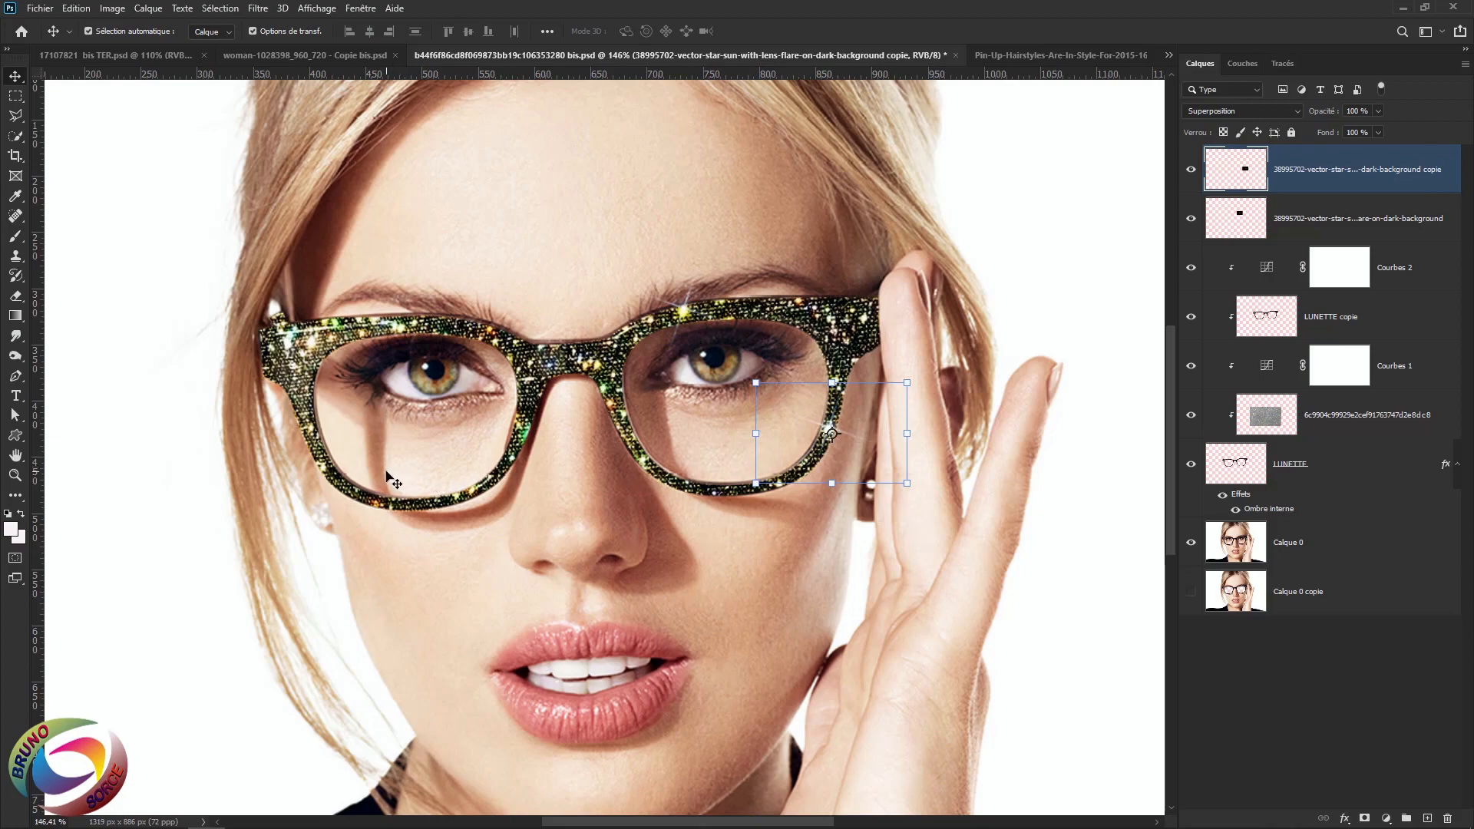
key("ctrl")
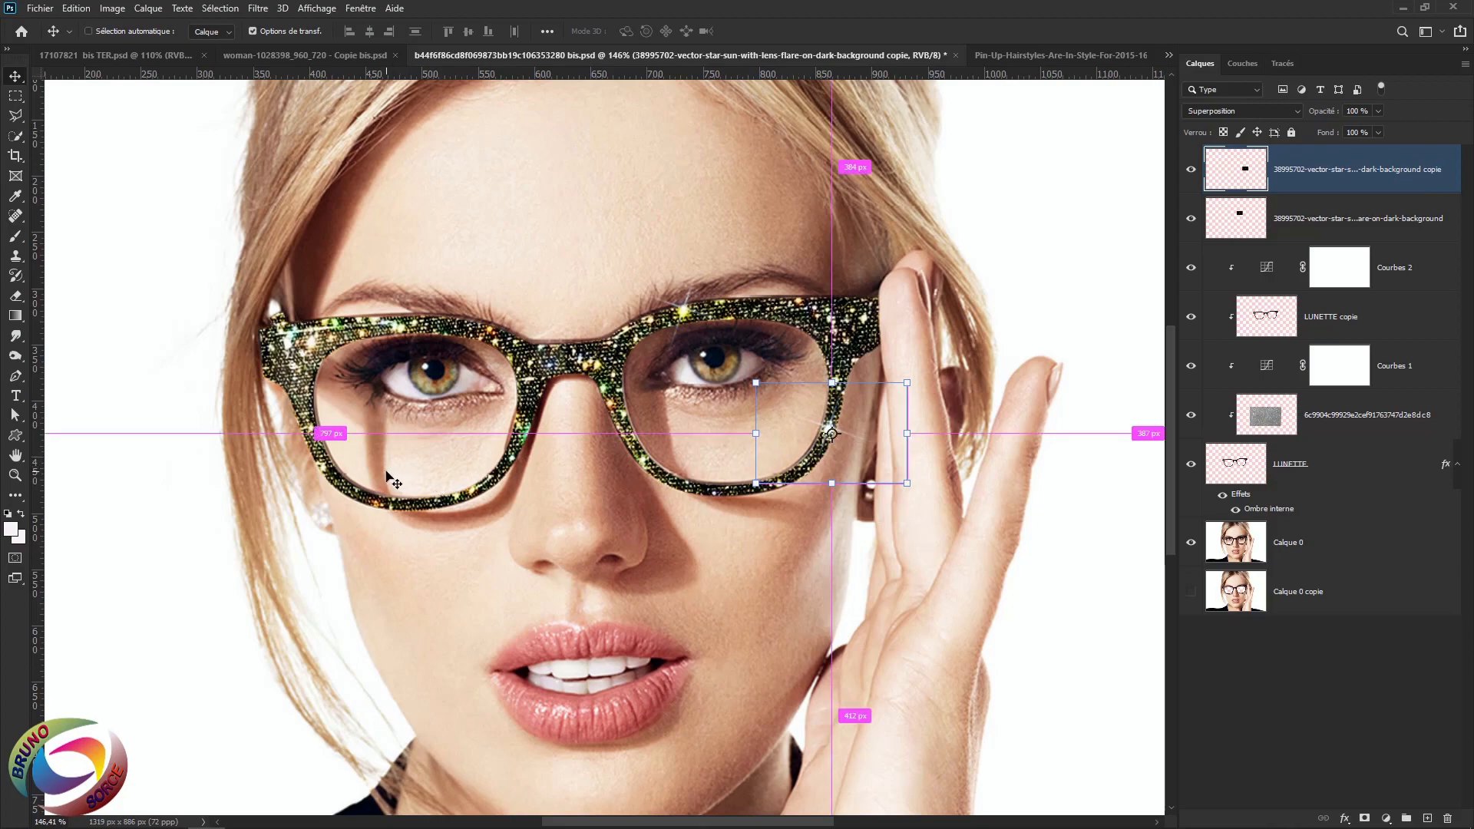
key("ctrl+j")
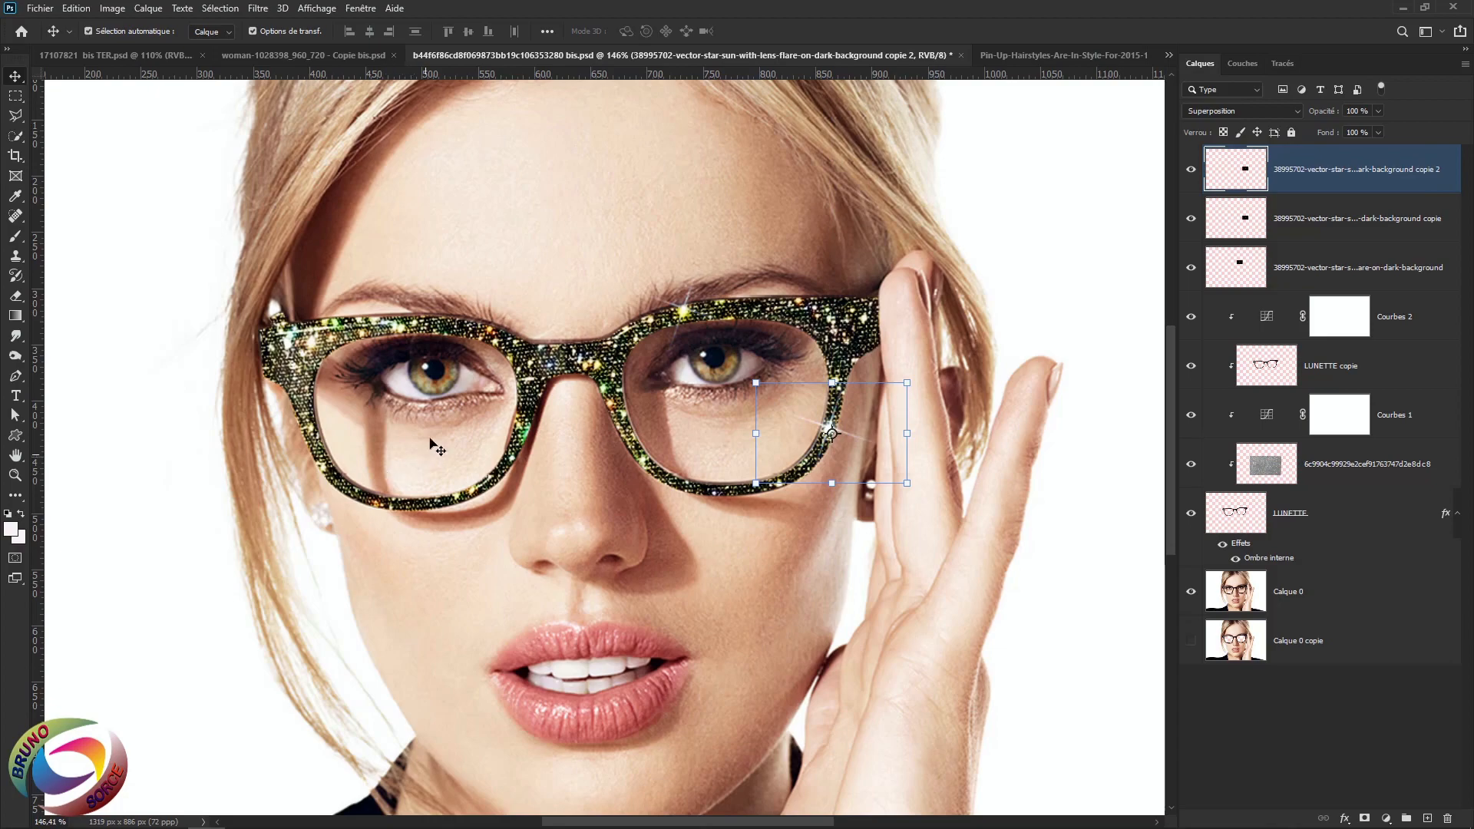
left_click_drag(835, 435, 288, 347)
left_click_drag(380, 293, 373, 281)
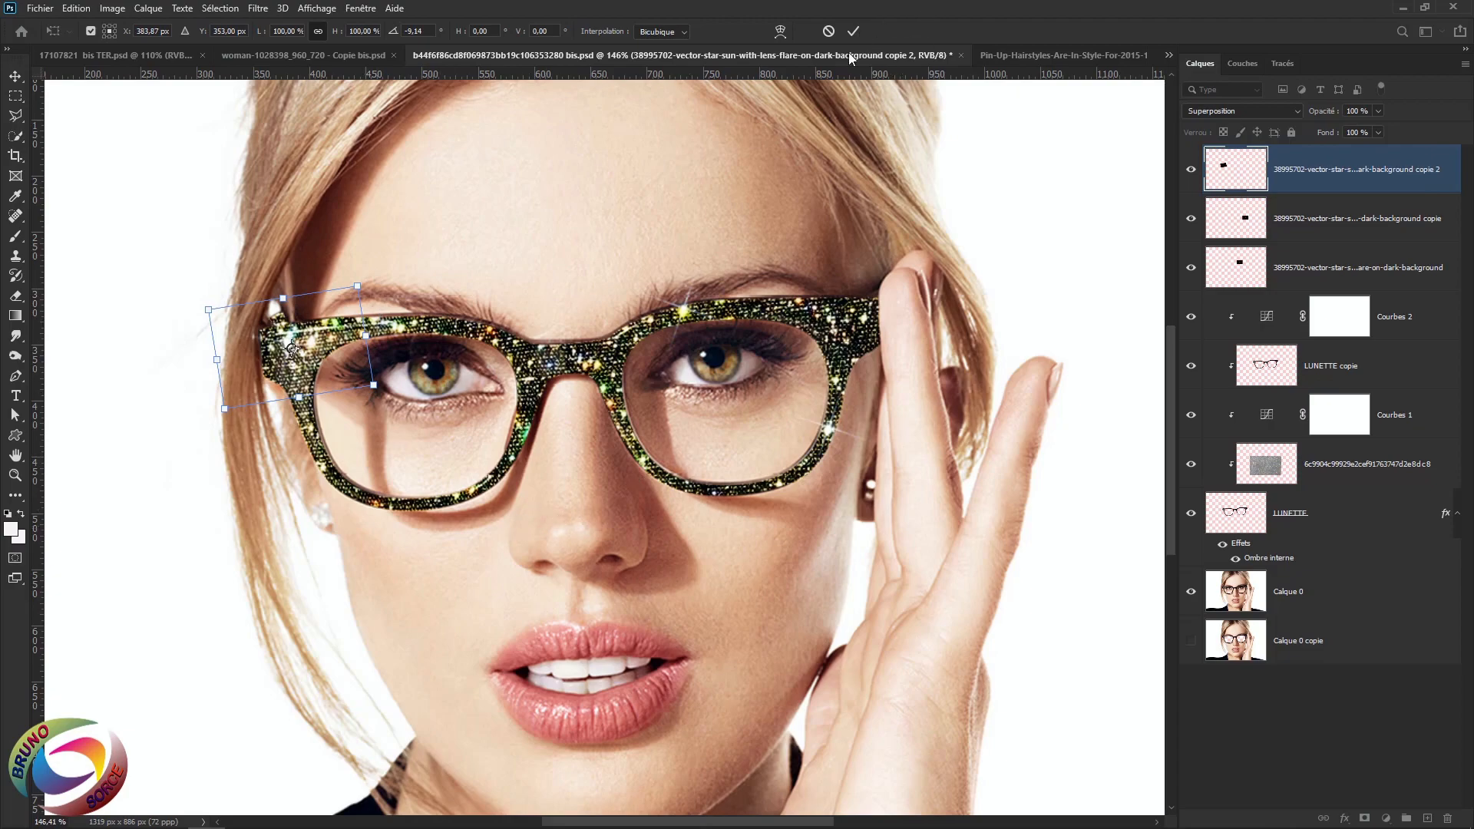
key("Return")
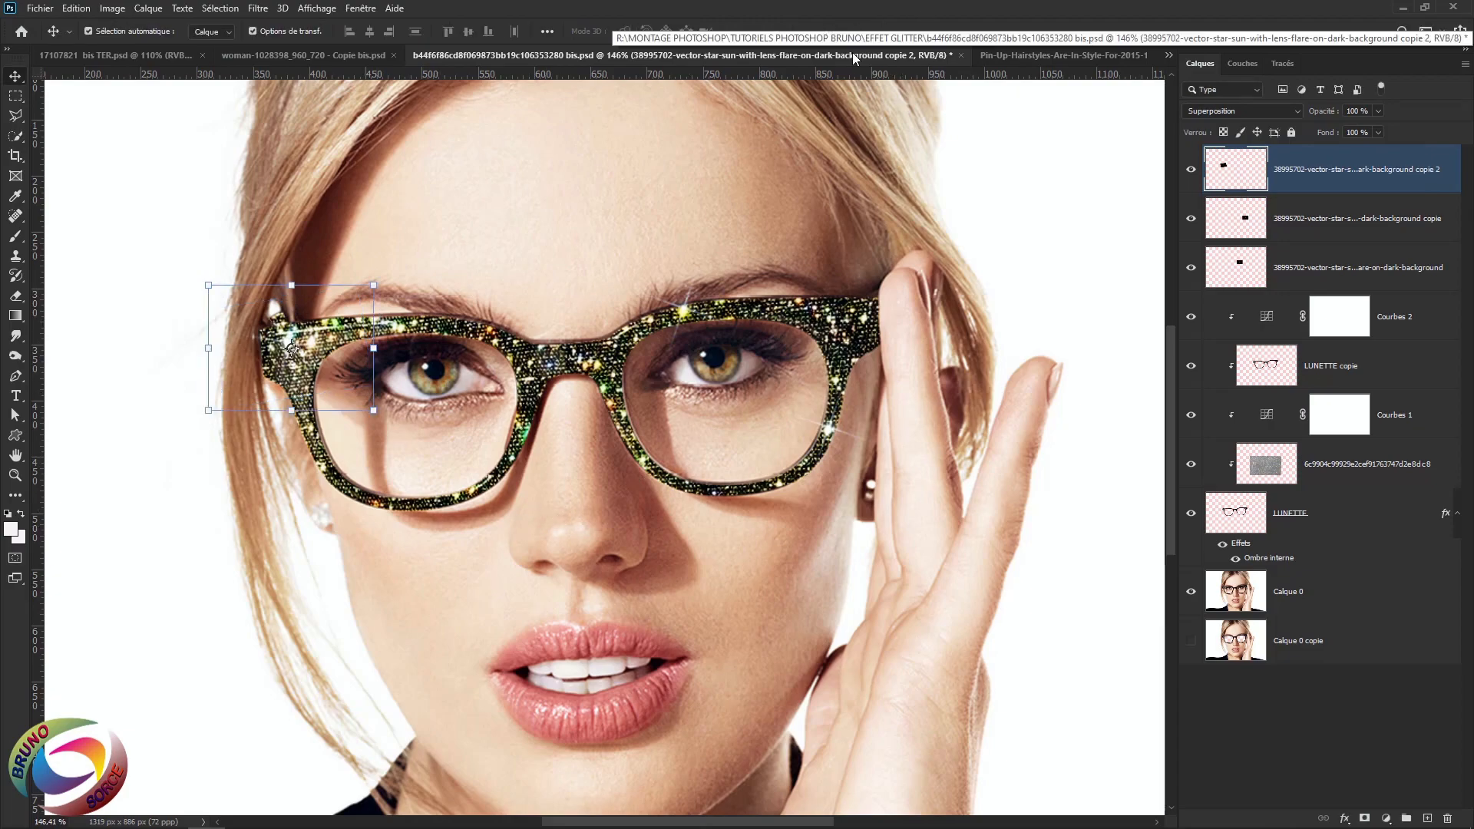
Deselect all layers and examine the glitter frame on the whole portrait
left_click(1037, 223)
scroll(976, 309, "down", 5)
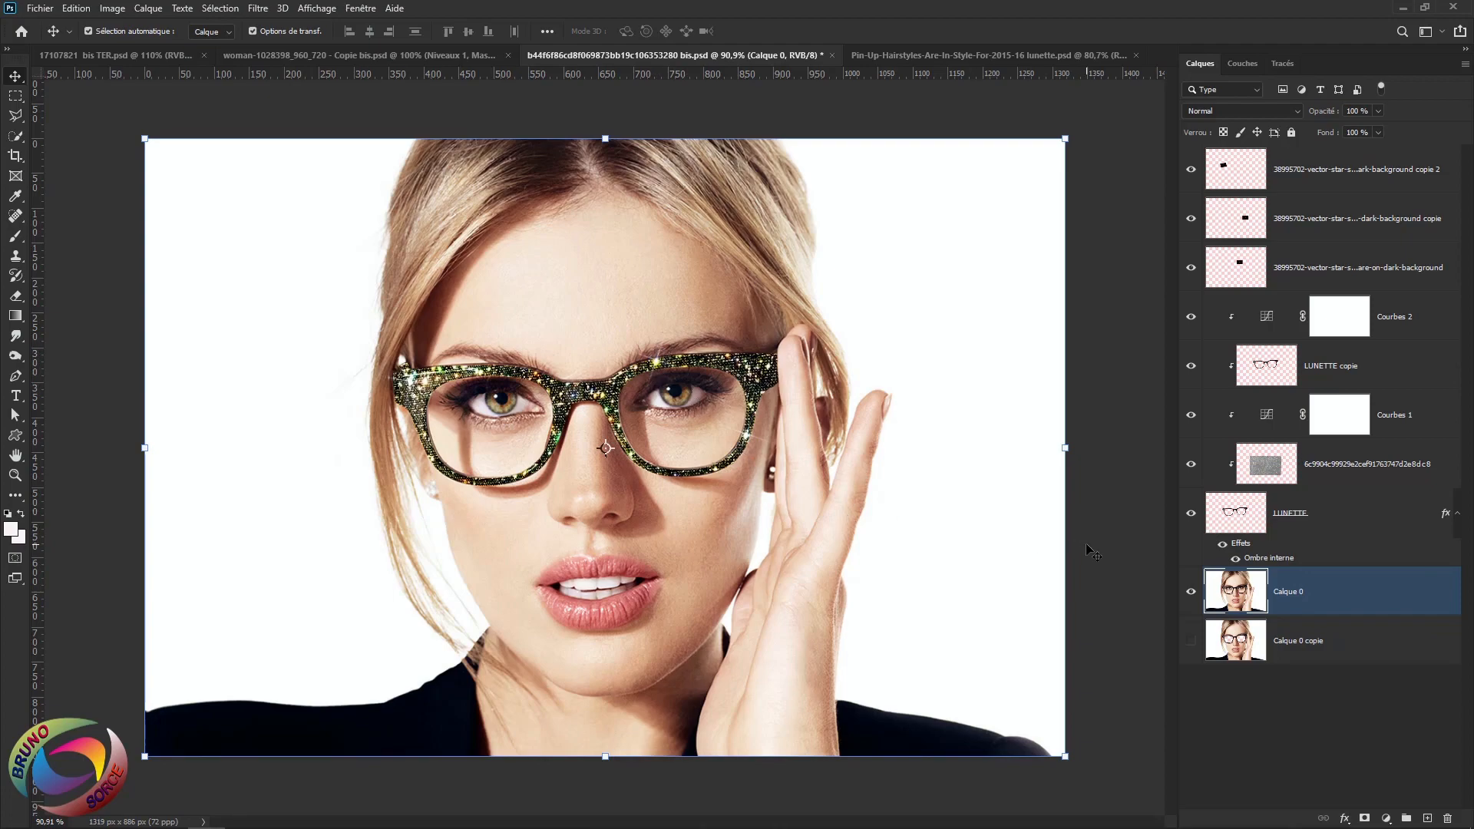
left_click(1113, 743)
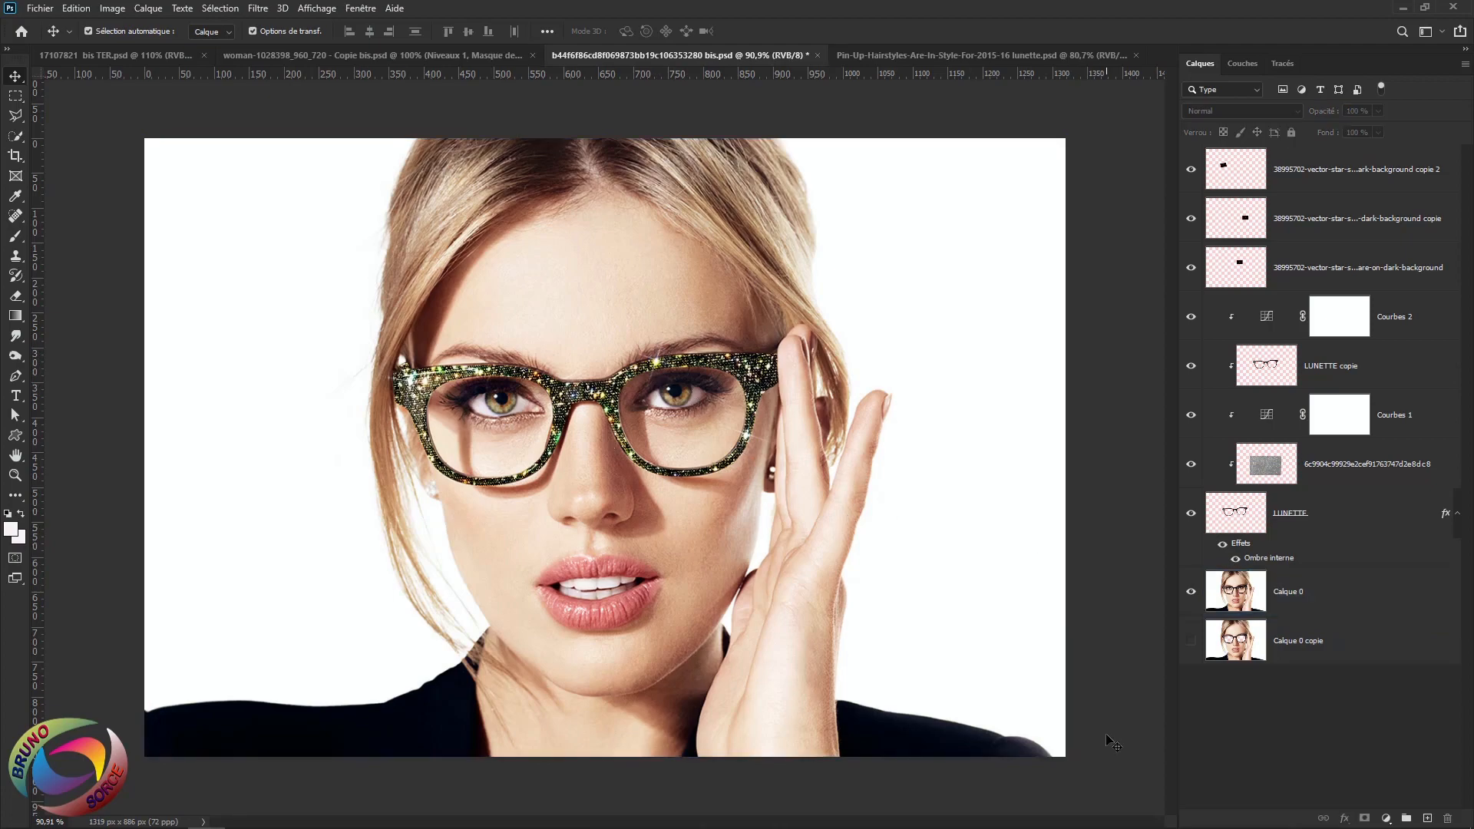